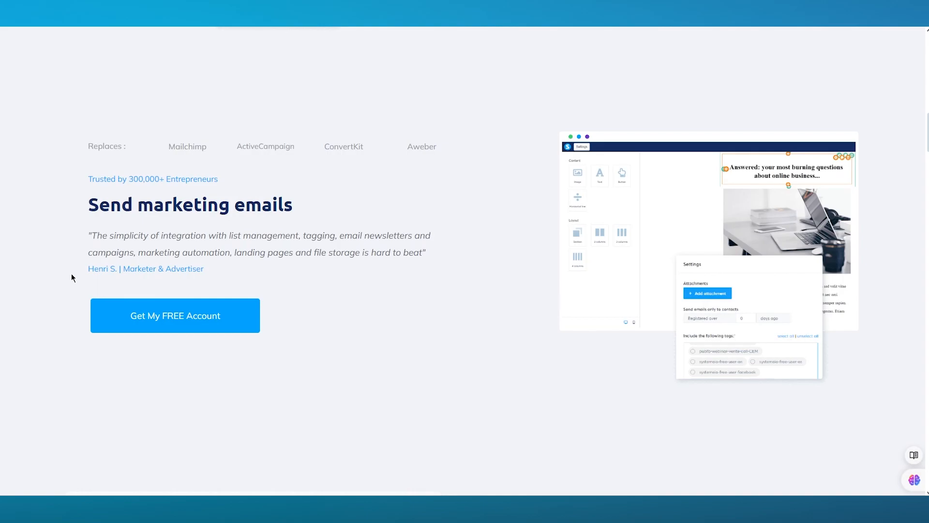
Step: Scroll back up the Systeme.io marketing homepage before logging in to the dashboard
scroll(71, 278, "up", 15)
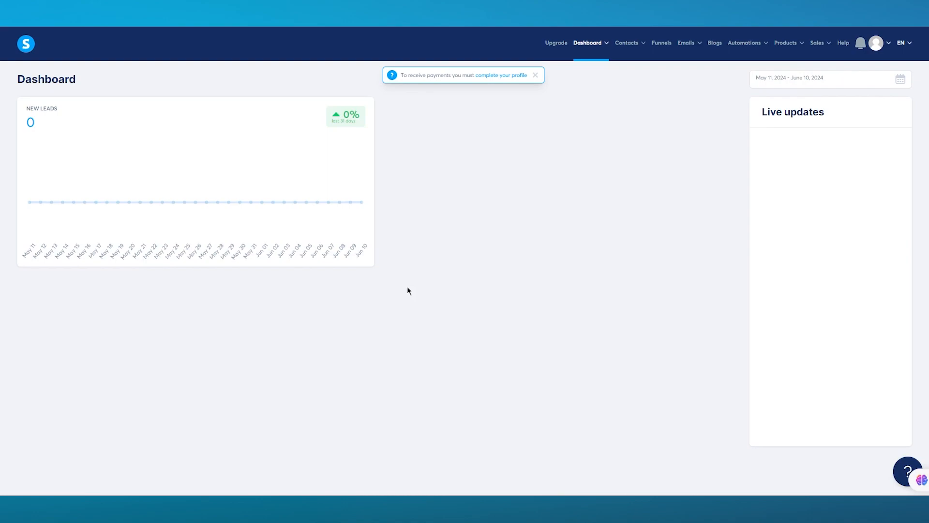
Step: Dismiss the complete-your-profile payment notice and bring up the Dashboard menu's dropdown
left_click(536, 76)
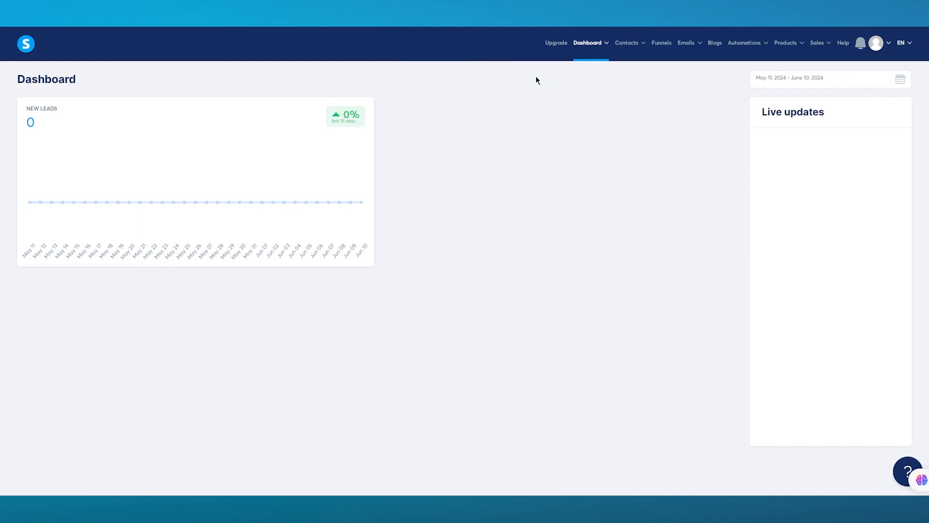
mouse_move(596, 47)
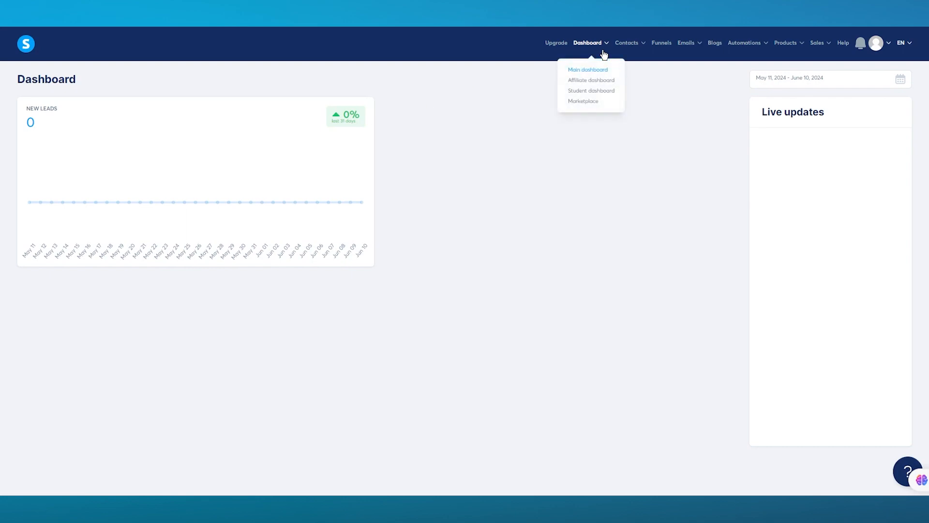
Step: Open the Affiliate dashboard and scroll down through its Payments, Leads and Invoices sections
left_click(590, 82)
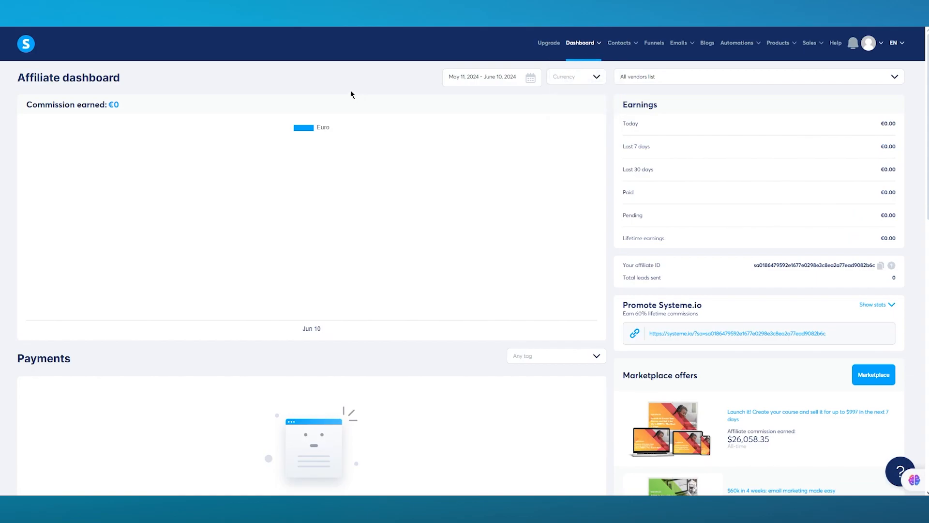
scroll(347, 137, "down", 10)
scroll(347, 137, "up", 10)
scroll(167, 241, "down", 1)
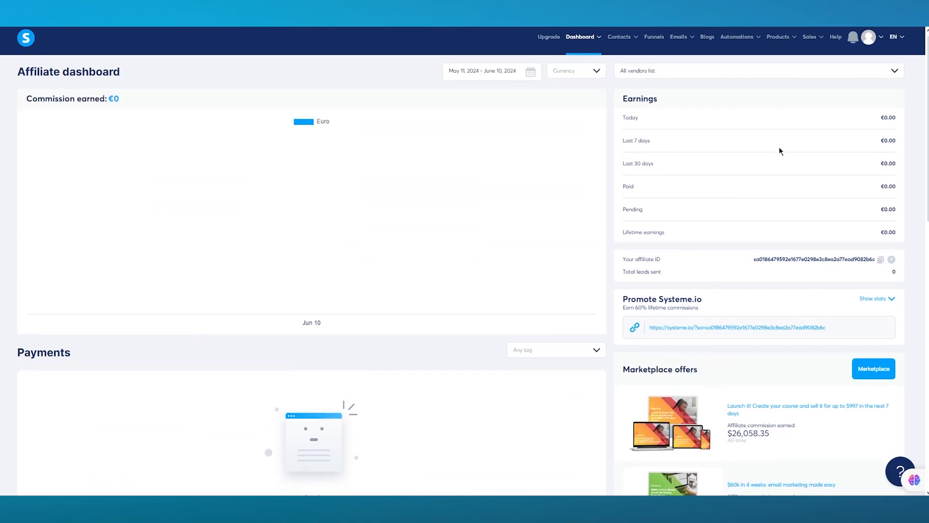
scroll(779, 151, "down", 2)
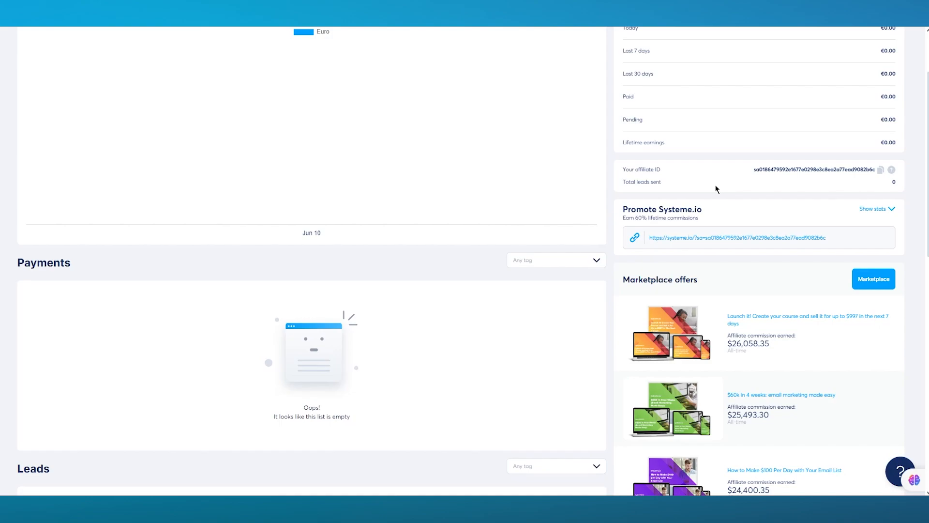
scroll(193, 221, "down", 1)
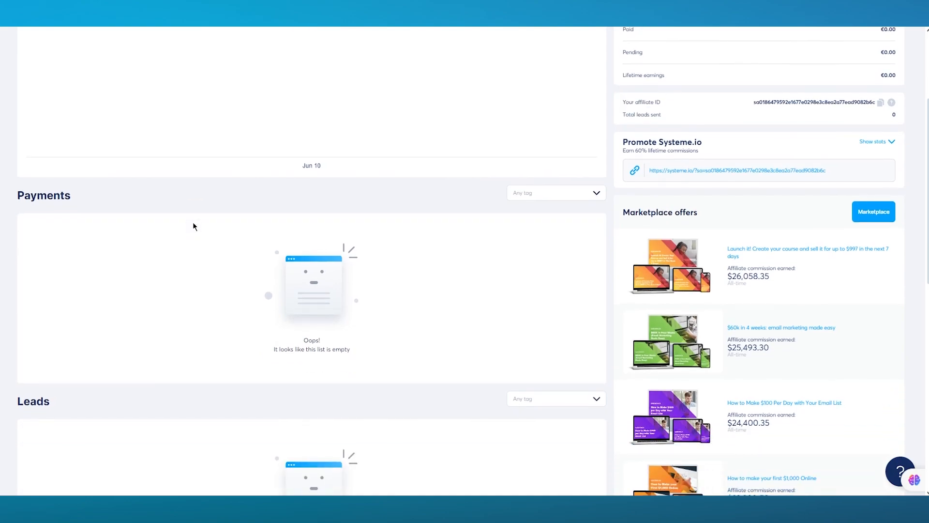
scroll(277, 268, "down", 1)
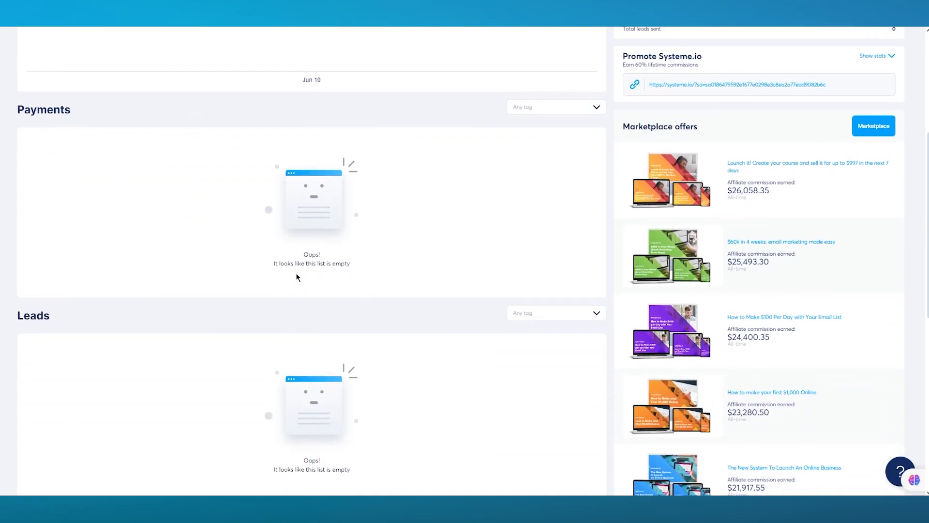
Step: Clear an accidental text selection and scroll back to the top of the Affiliate dashboard
left_click_drag(269, 273, 345, 266)
scroll(395, 296, "down", 2)
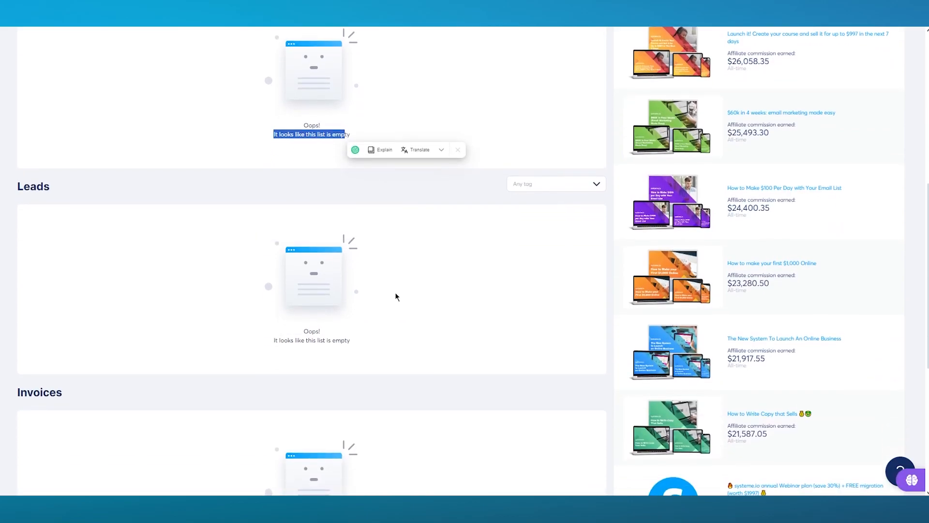
left_click(395, 296)
scroll(396, 296, "down", 4)
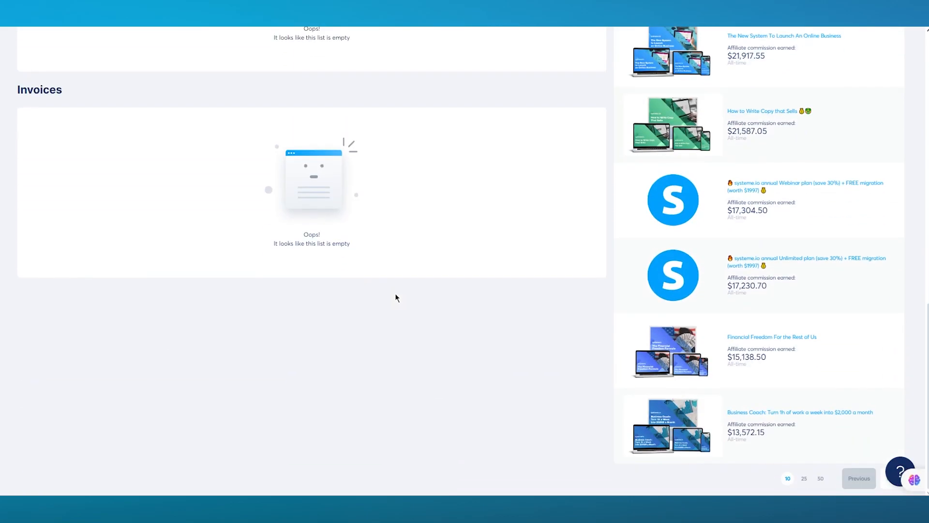
scroll(395, 297, "up", 7)
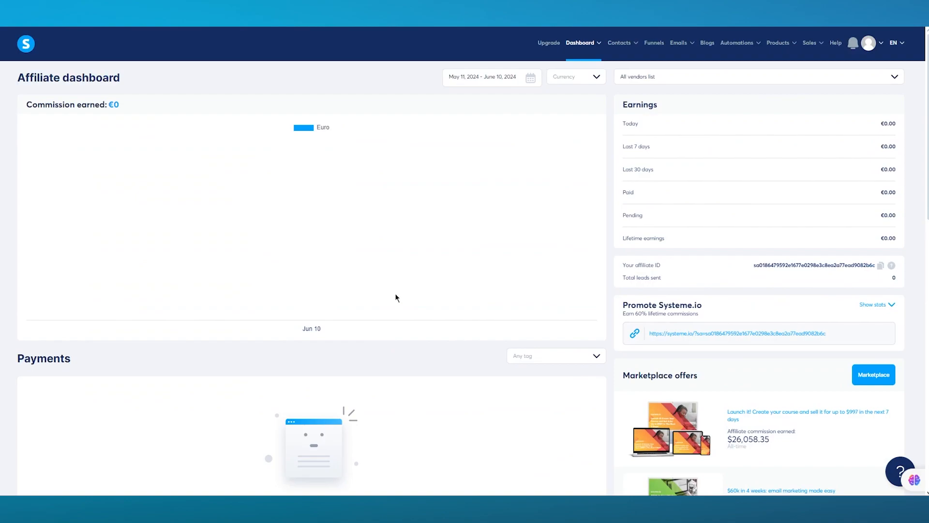
mouse_move(588, 64)
left_click(589, 91)
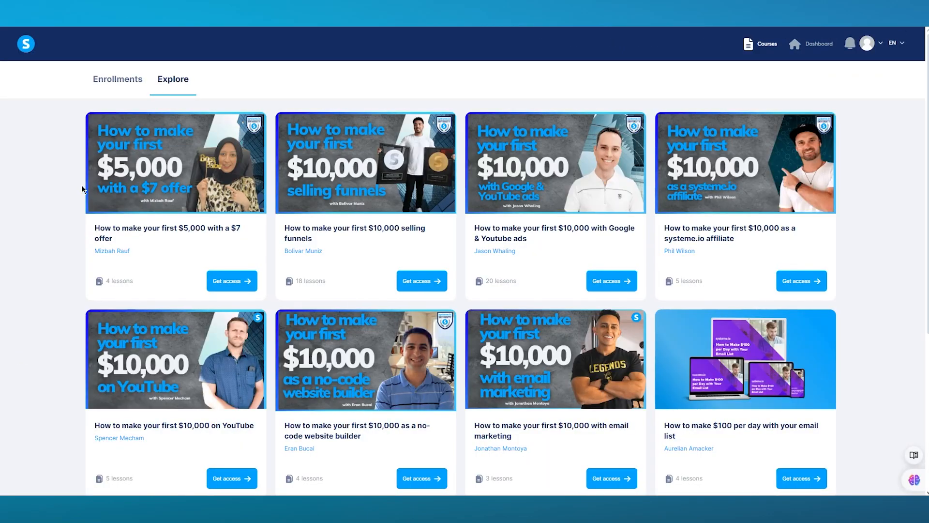
scroll(65, 190, "down", 5)
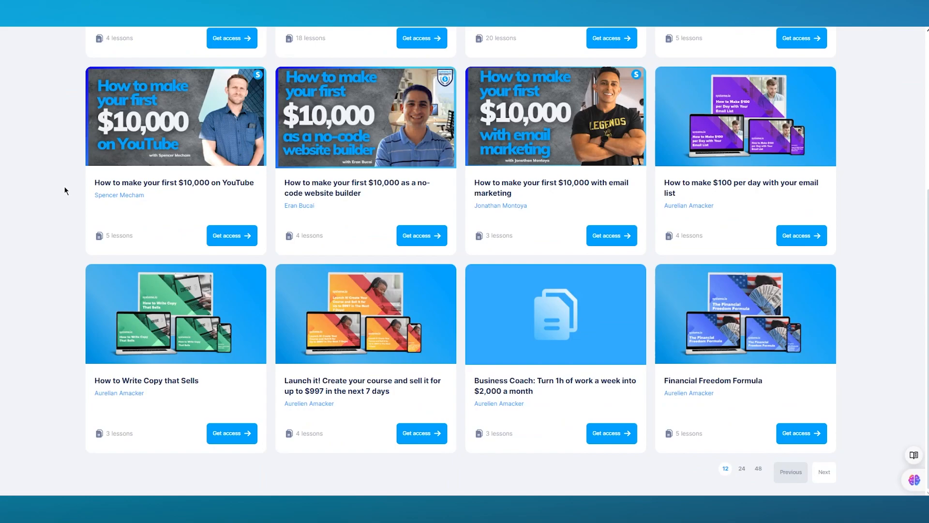
scroll(65, 190, "up", 5)
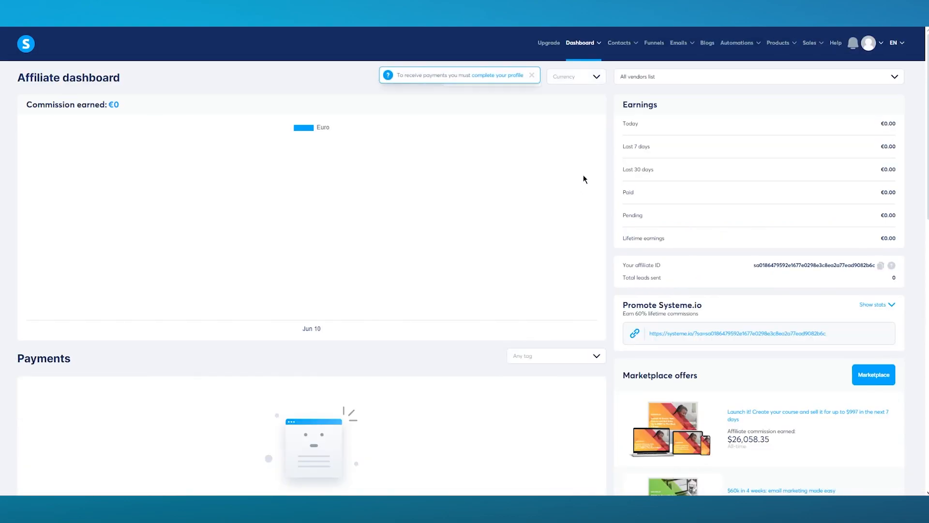
mouse_move(586, 50)
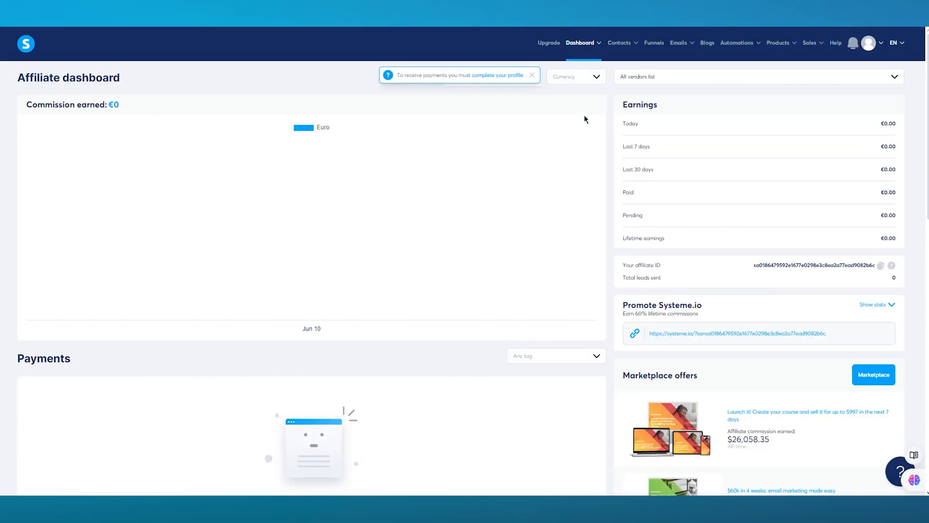
left_click(573, 101)
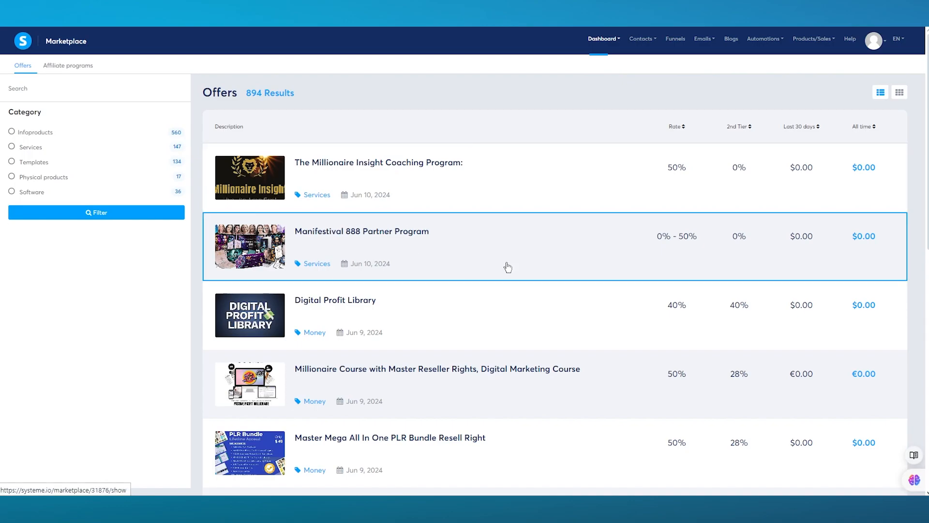
scroll(508, 267, "down", 9)
scroll(508, 267, "up", 9)
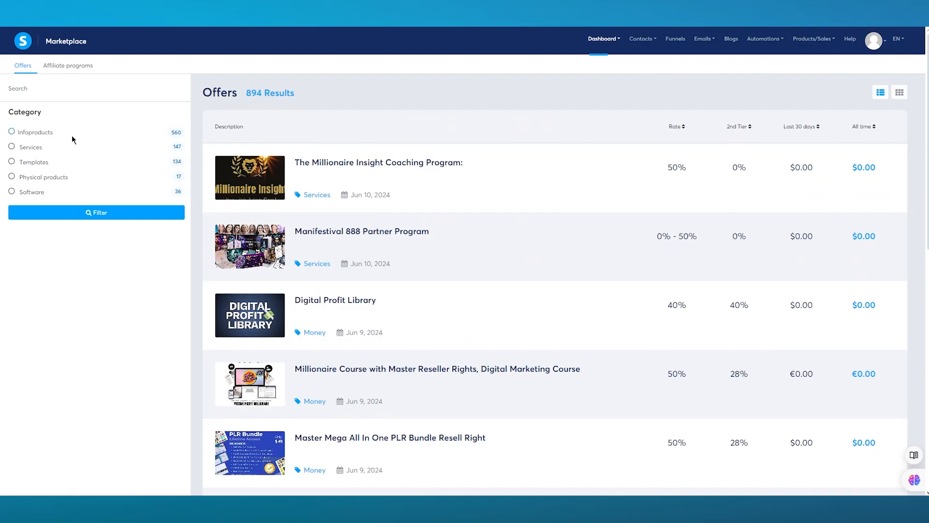
left_click(38, 178)
left_click(82, 216)
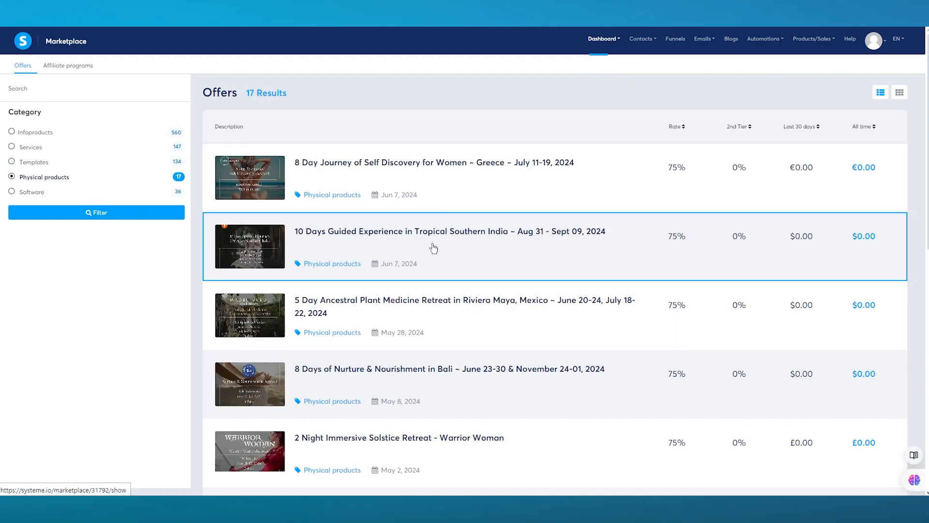
right_click(493, 236)
left_click(513, 83)
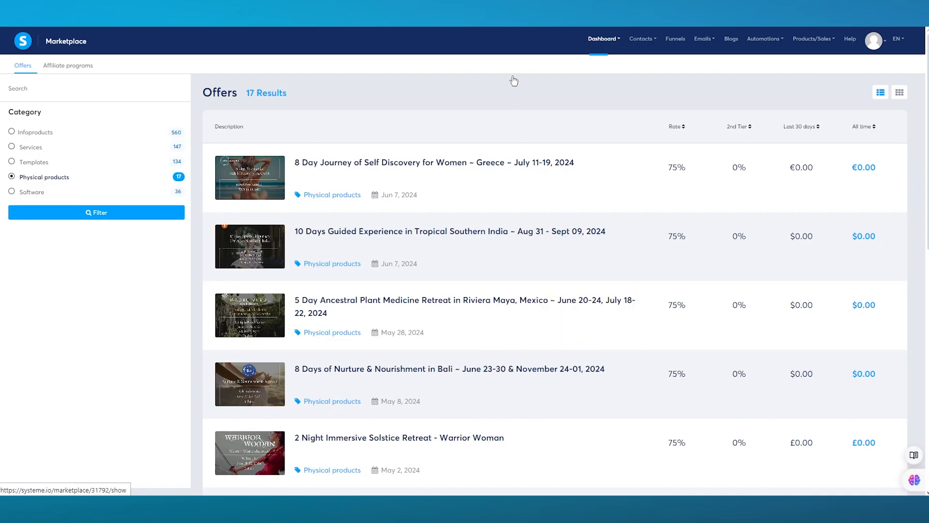
scroll(499, 328, "down", 1)
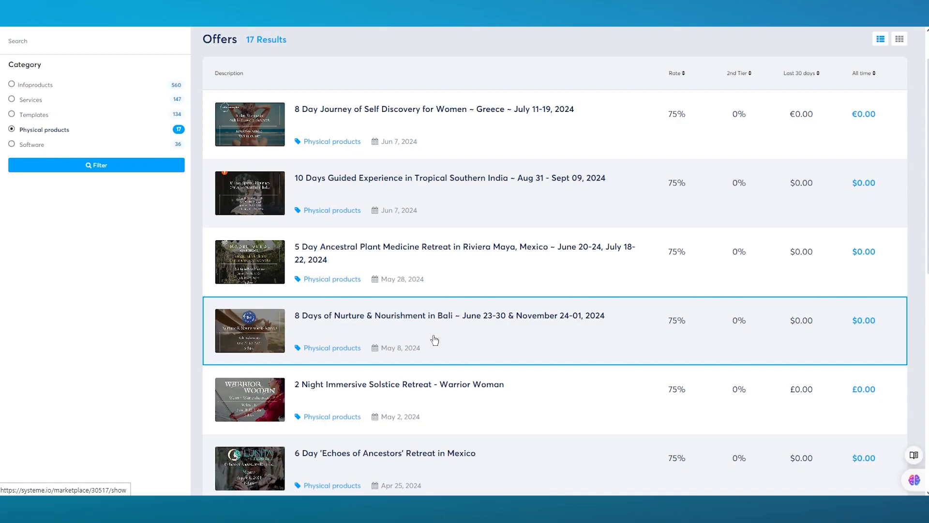
scroll(434, 340, "up", 1)
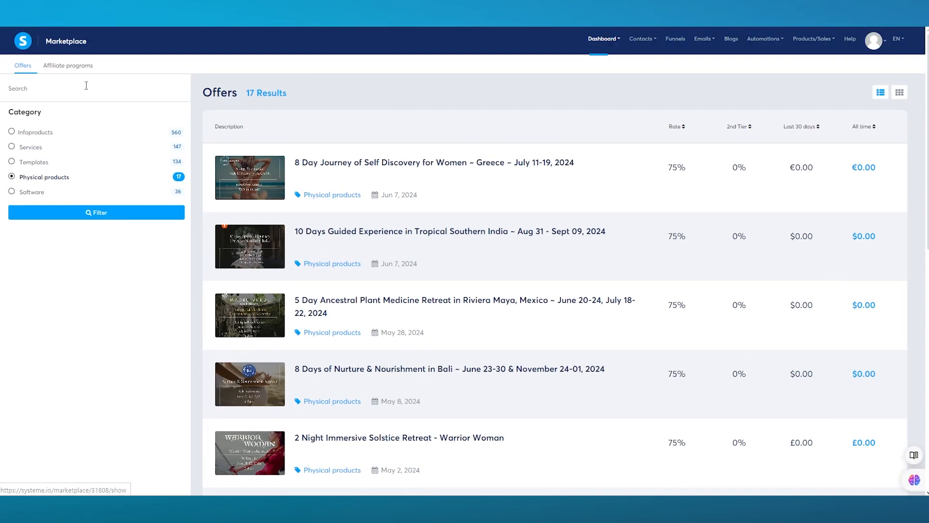
key("Return")
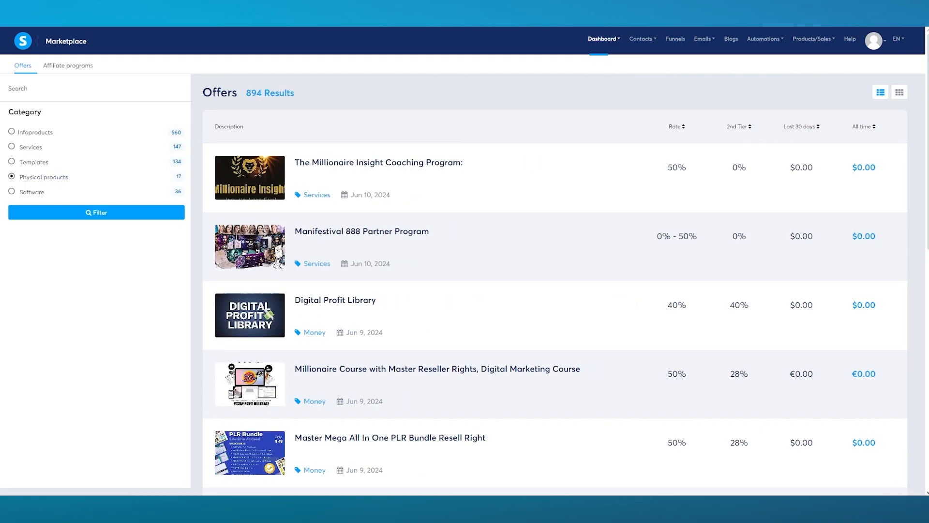
key("alt+Left")
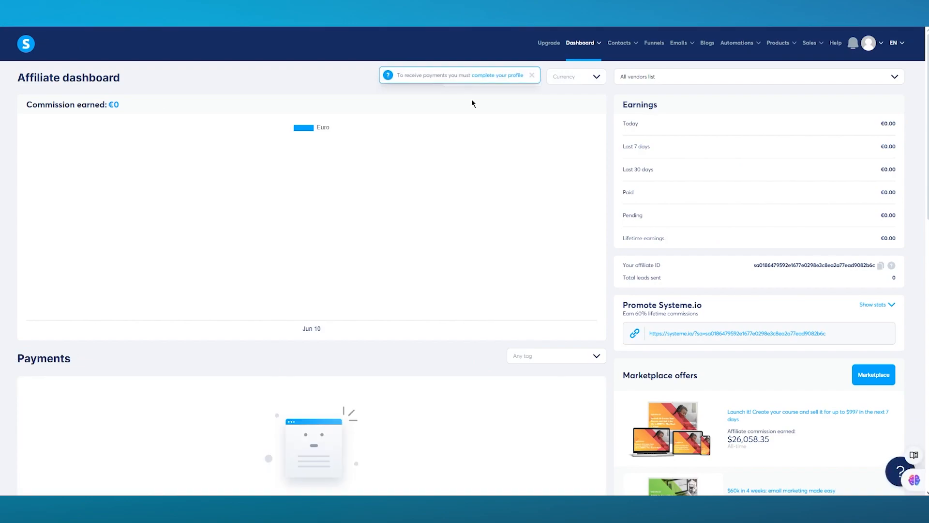
Step: Go to Contacts > Contacts and start a new contact with Create contact
mouse_move(621, 44)
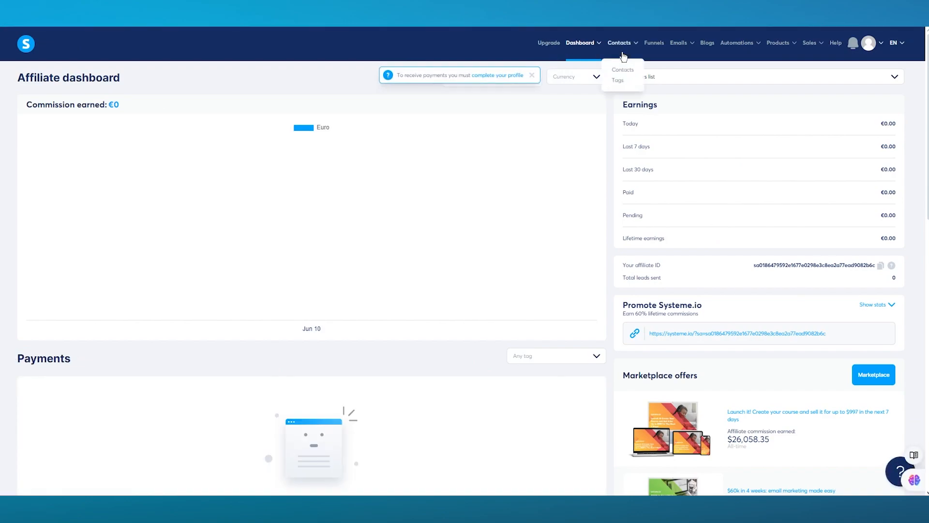
left_click(623, 69)
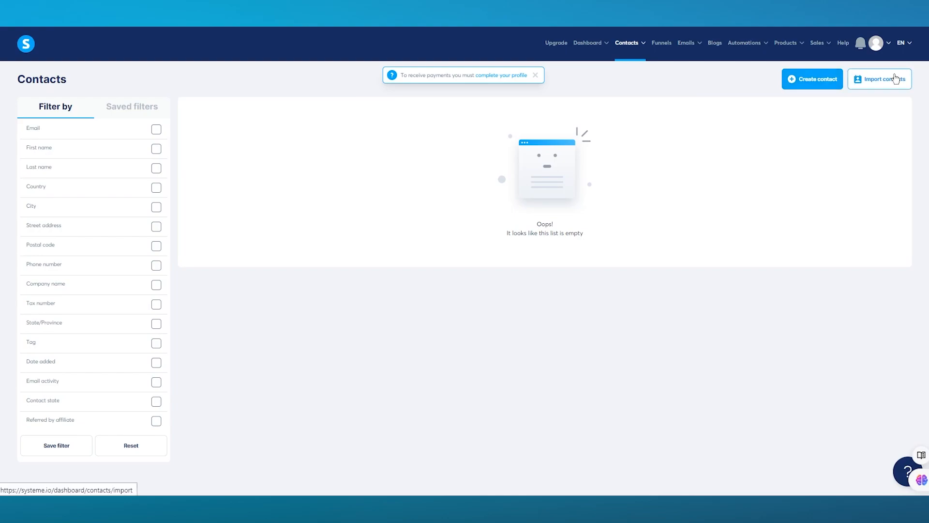
left_click(812, 84)
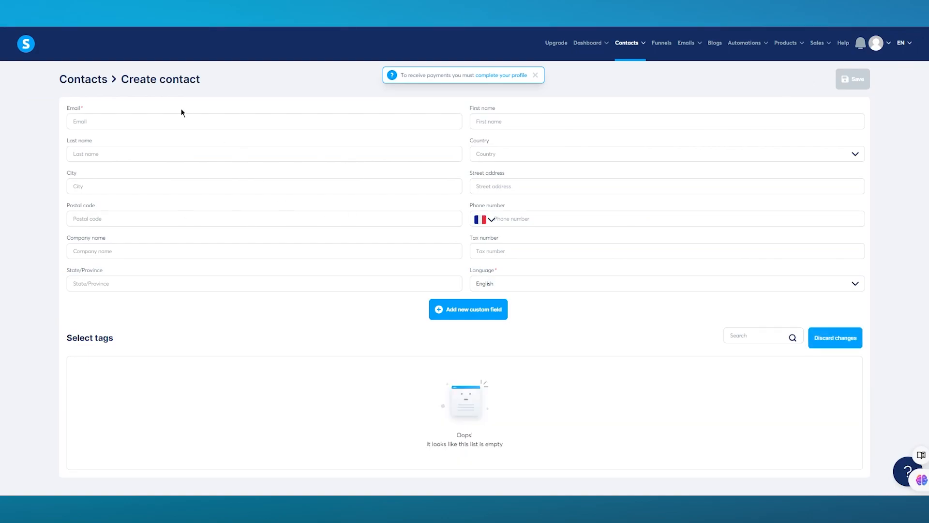
Step: Autofill the contact's details, set the country to Pakistan and the phone code to +92
left_click(178, 121)
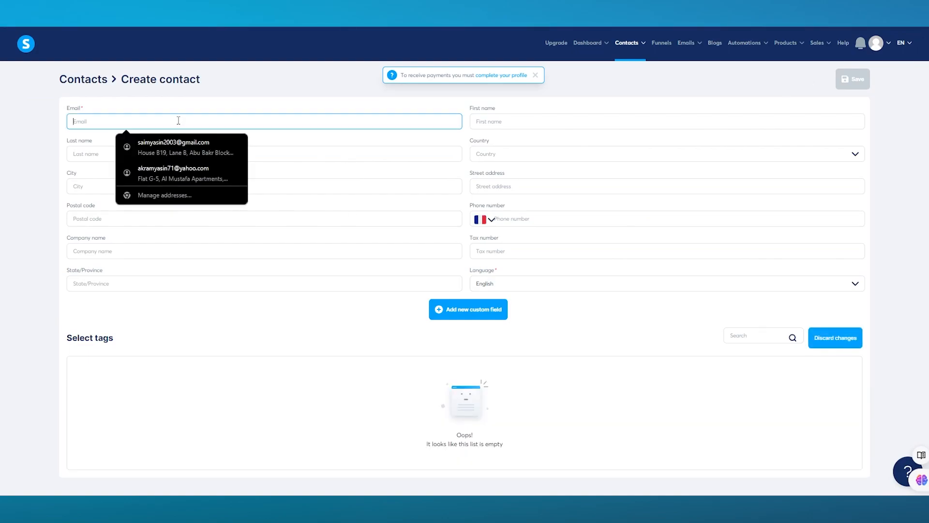
left_click(174, 151)
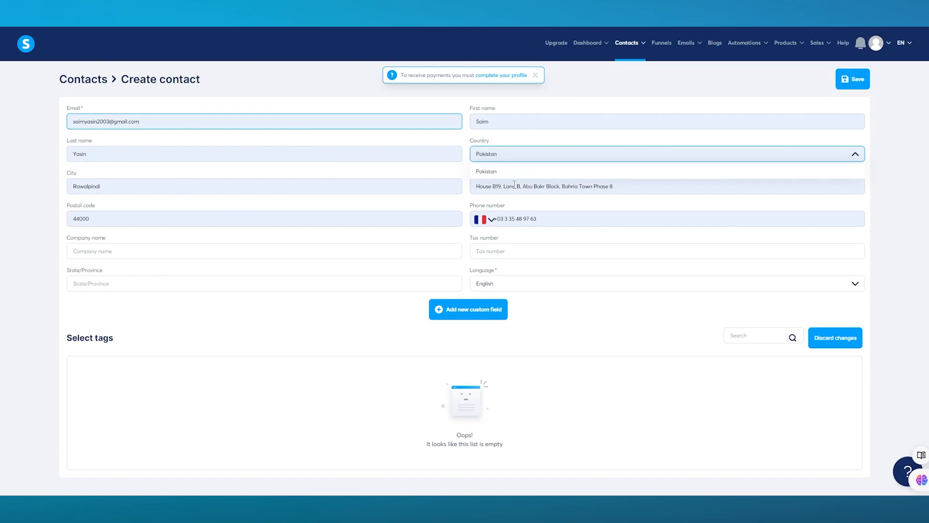
left_click(531, 173)
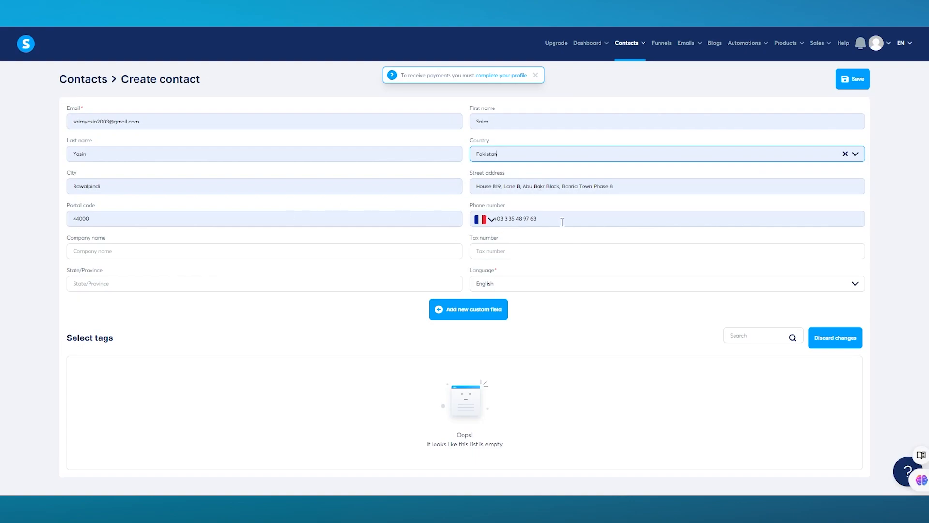
left_click(492, 220)
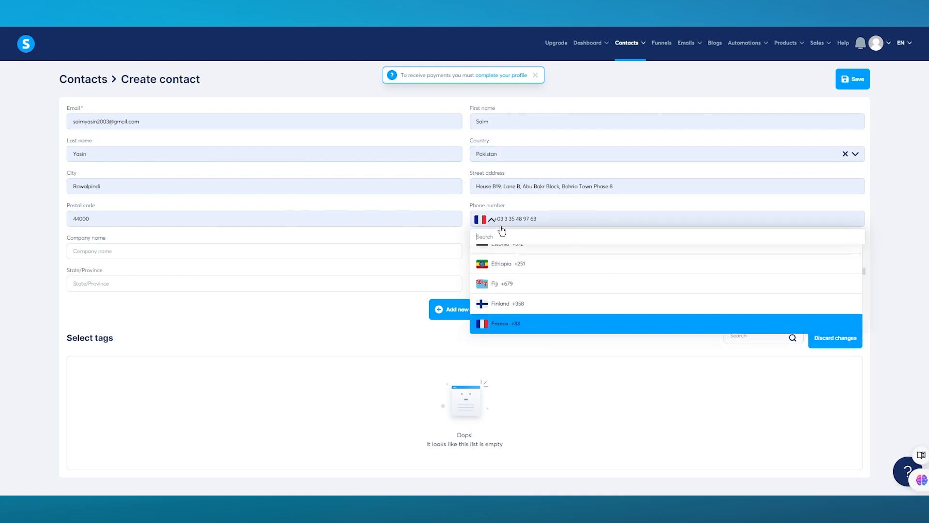
type("pa")
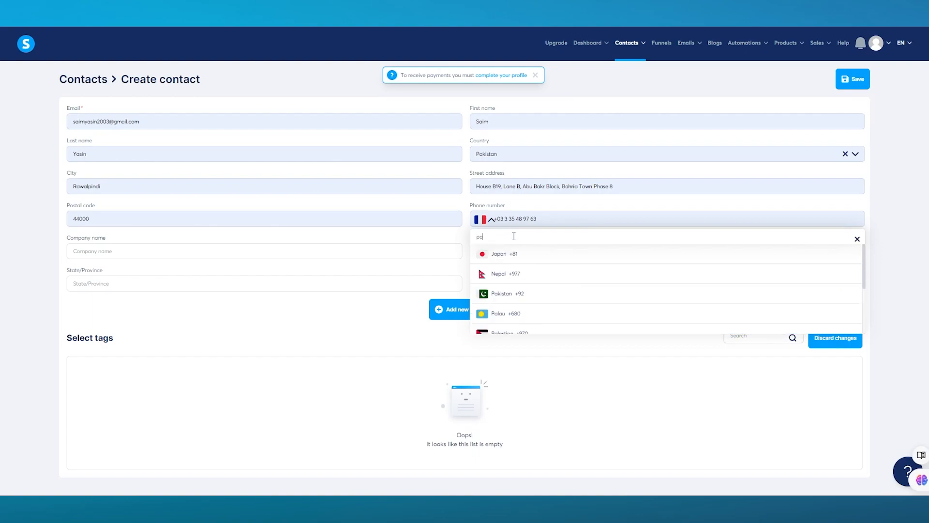
left_click(526, 297)
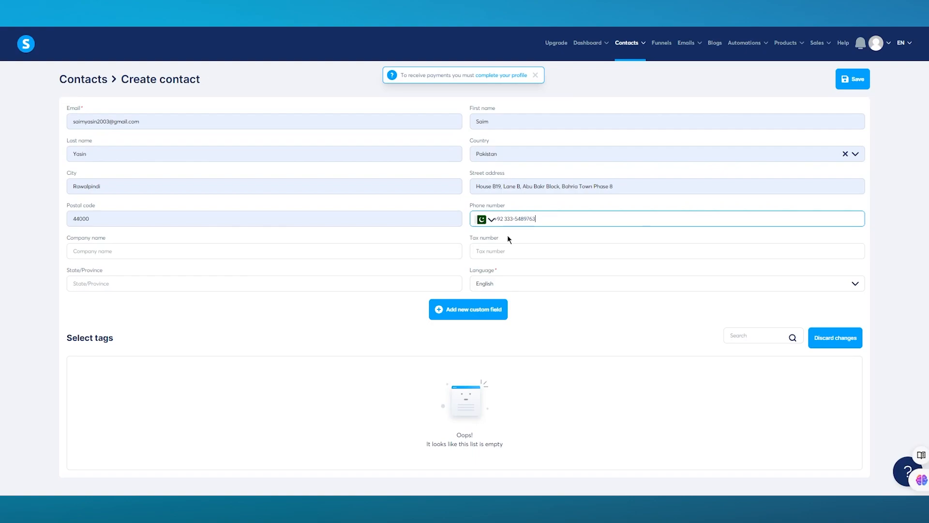
Step: Fill the company name from the autofill suggestion and save the new contact
left_click(189, 252)
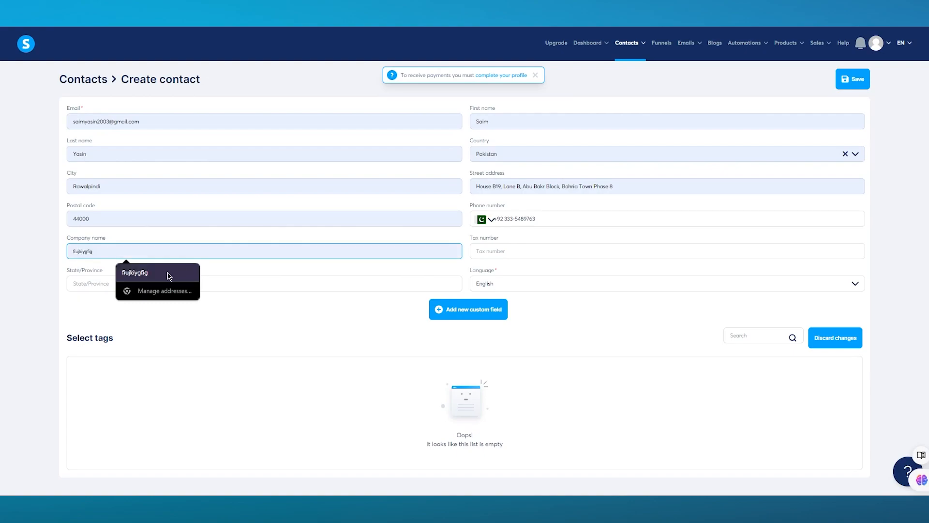
left_click(169, 276)
left_click(180, 284)
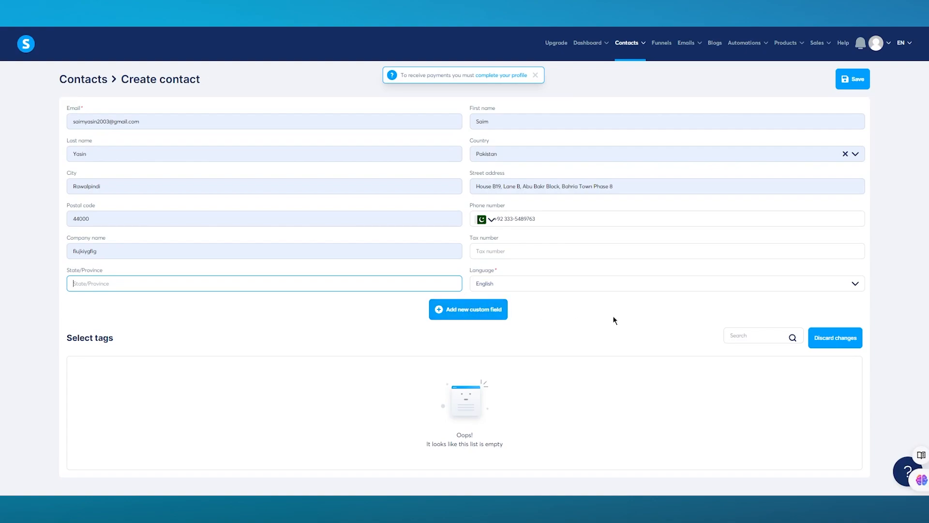
left_click(846, 82)
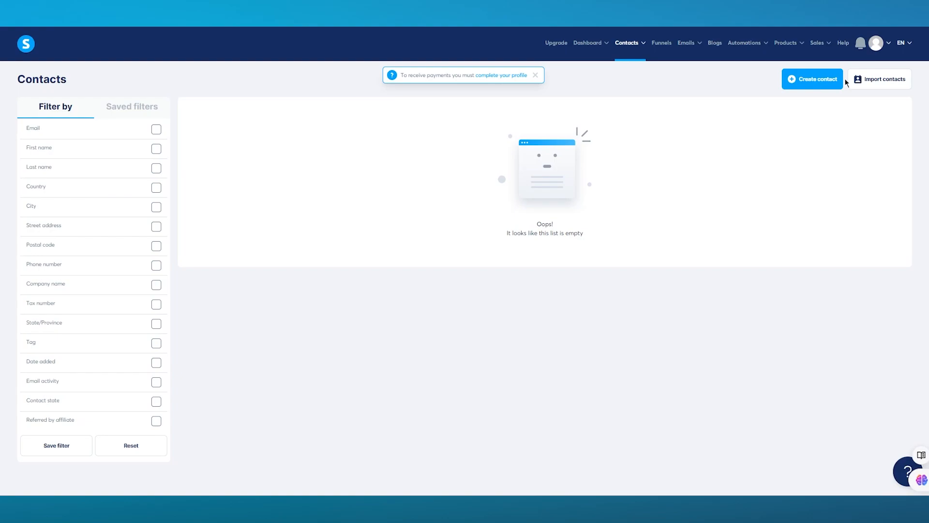
Step: Go to the Import contacts page from the Contacts list
mouse_move(633, 41)
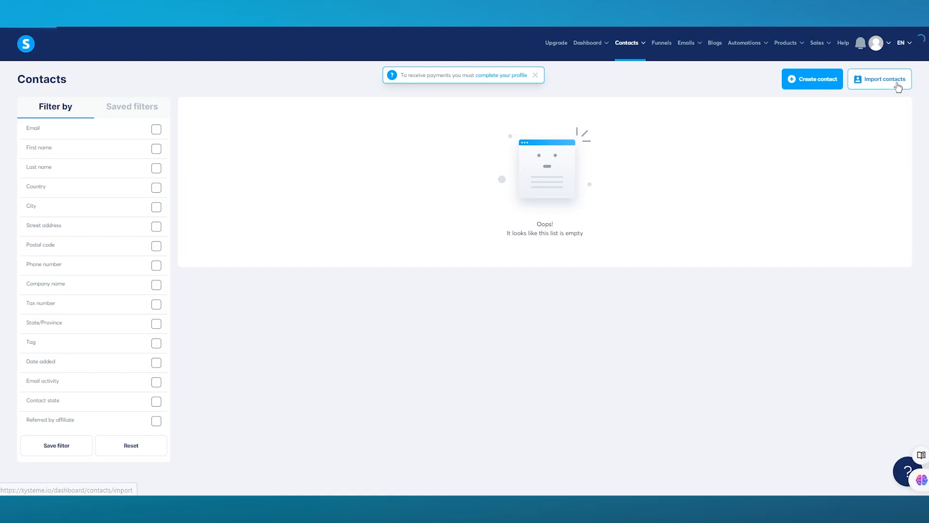
left_click(877, 78)
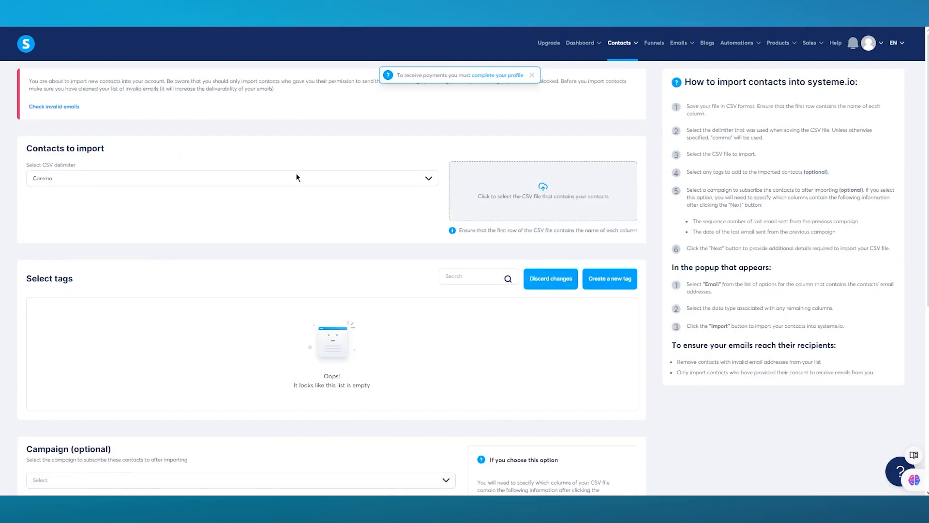
Step: Keep Comma as the CSV delimiter and open the CSV upload box's file picker
left_click(187, 183)
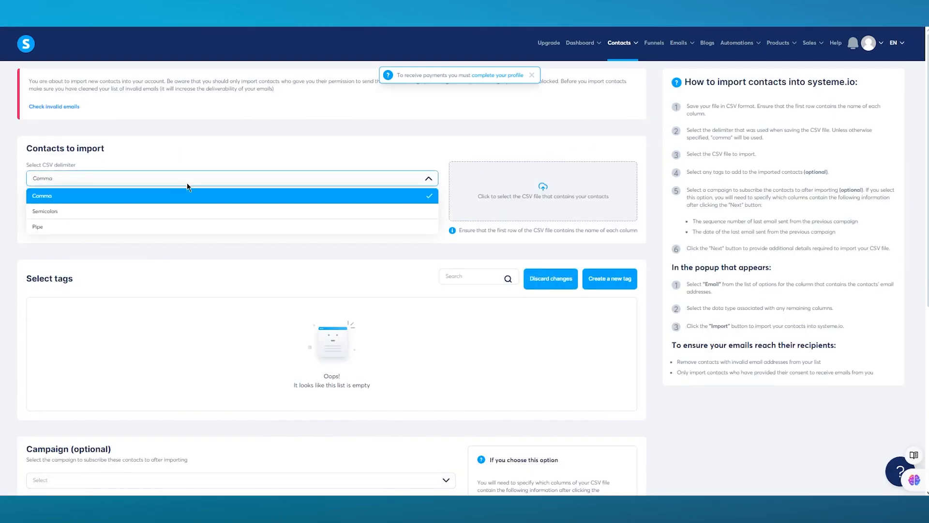
left_click(120, 159)
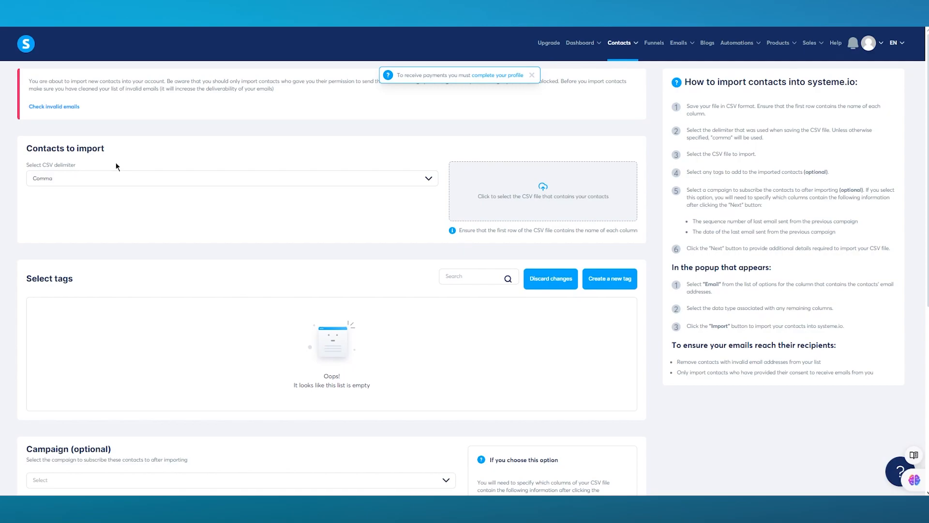
left_click(83, 179)
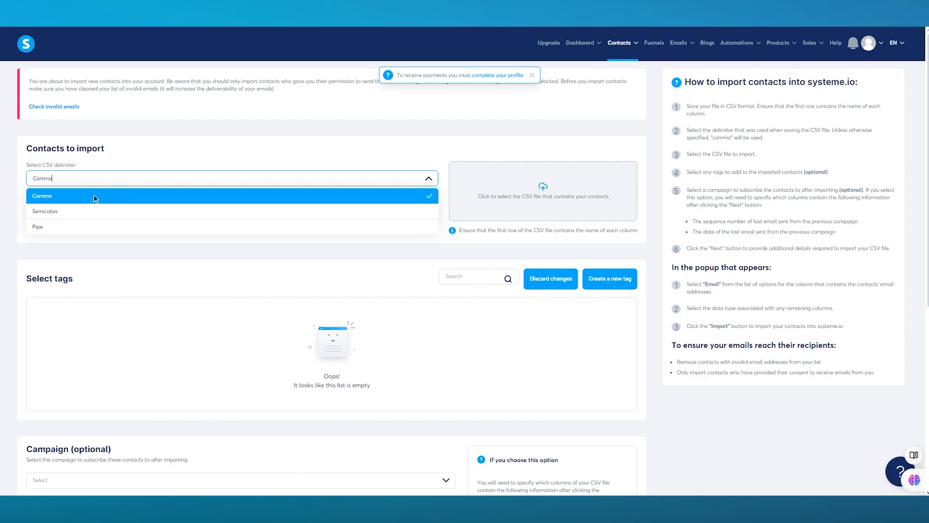
left_click(124, 197)
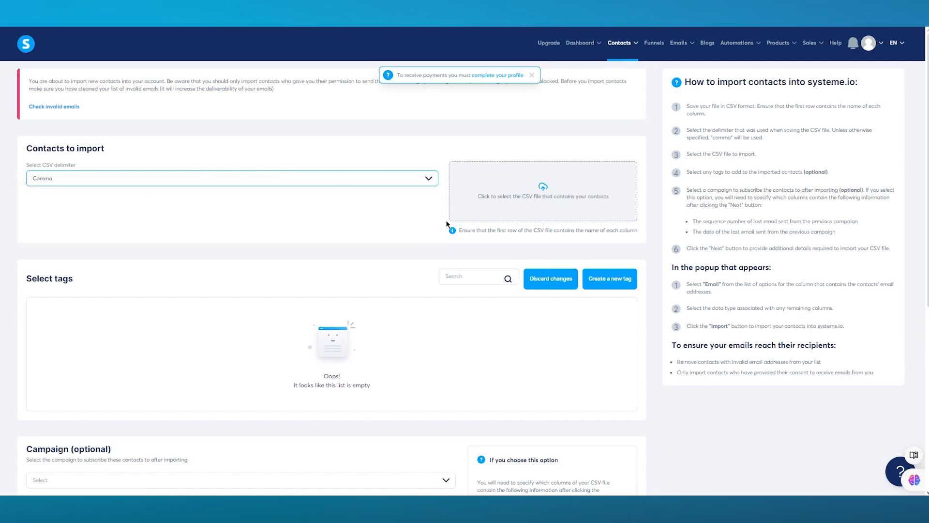
left_click(543, 186)
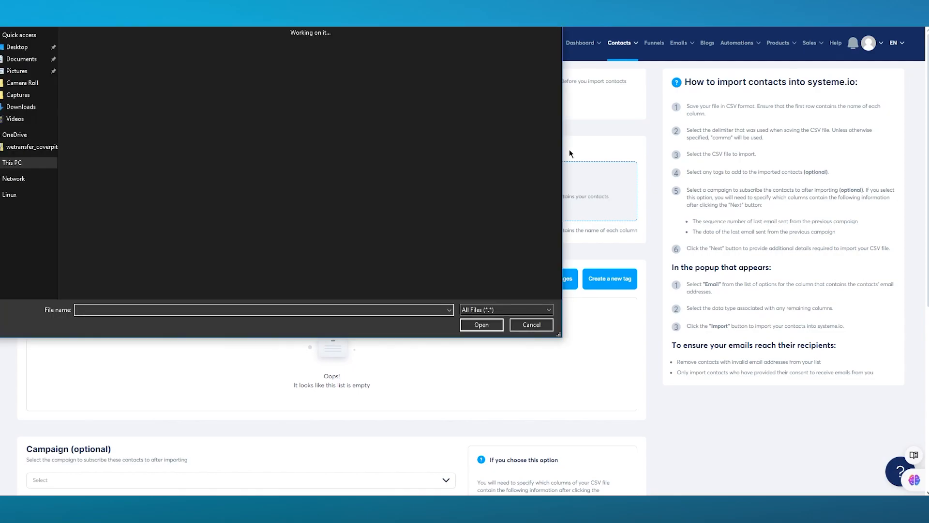
Step: Pick CSV_sample (1).csv from Downloads, found by searching 'cs', as the import file
left_click(11, 108)
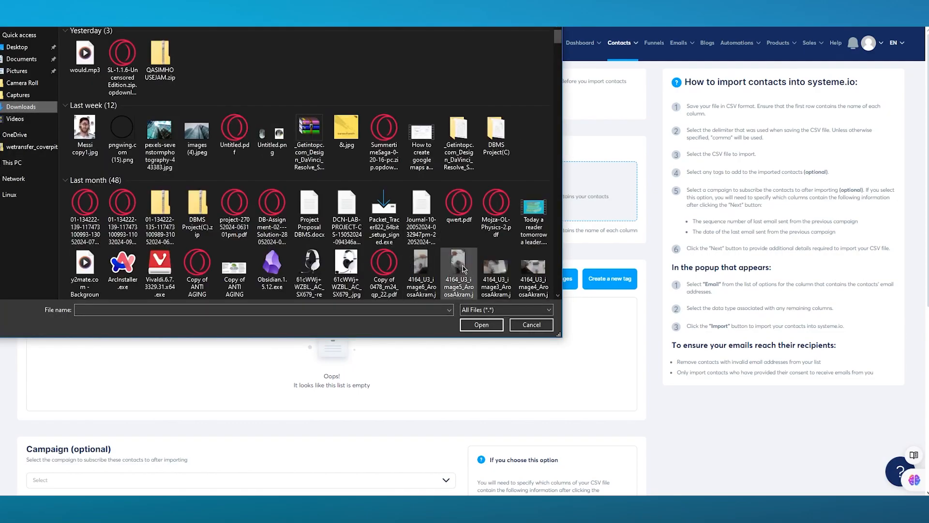
left_click(514, 311)
left_click(515, 315)
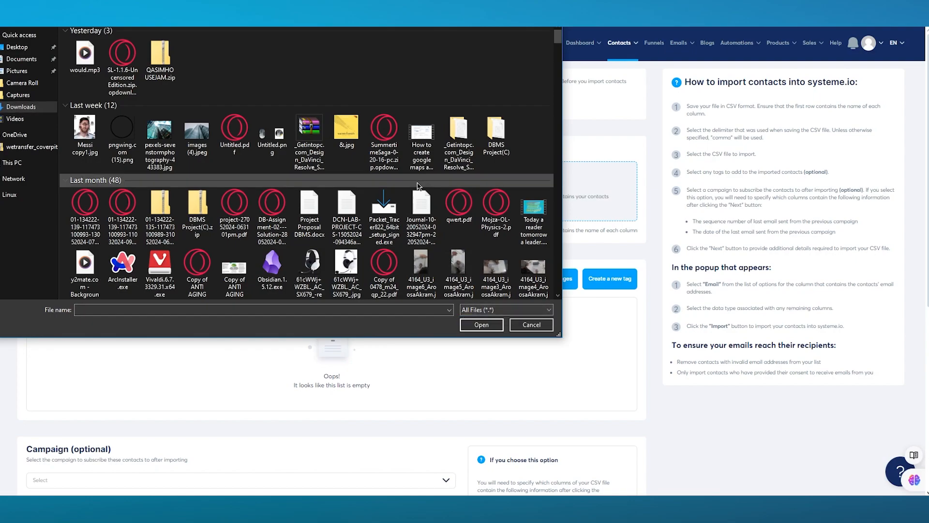
left_click(257, 310)
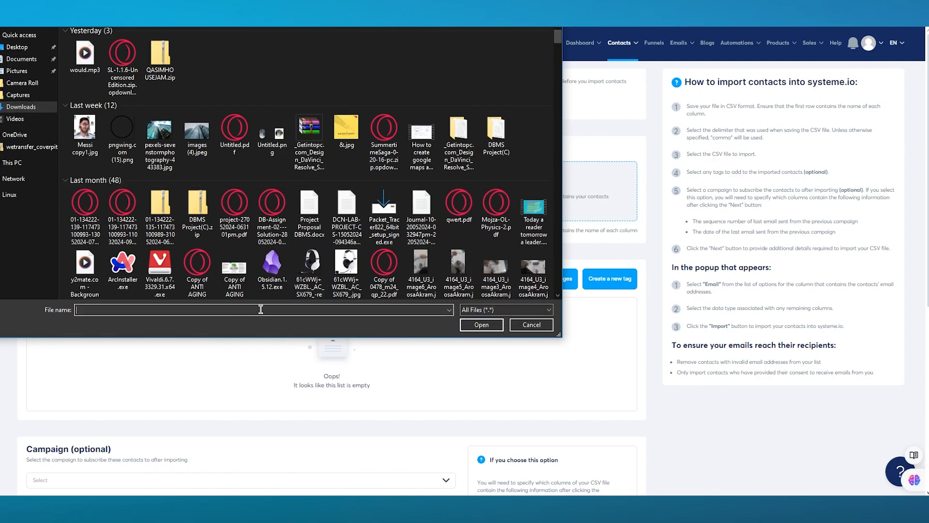
type("cs")
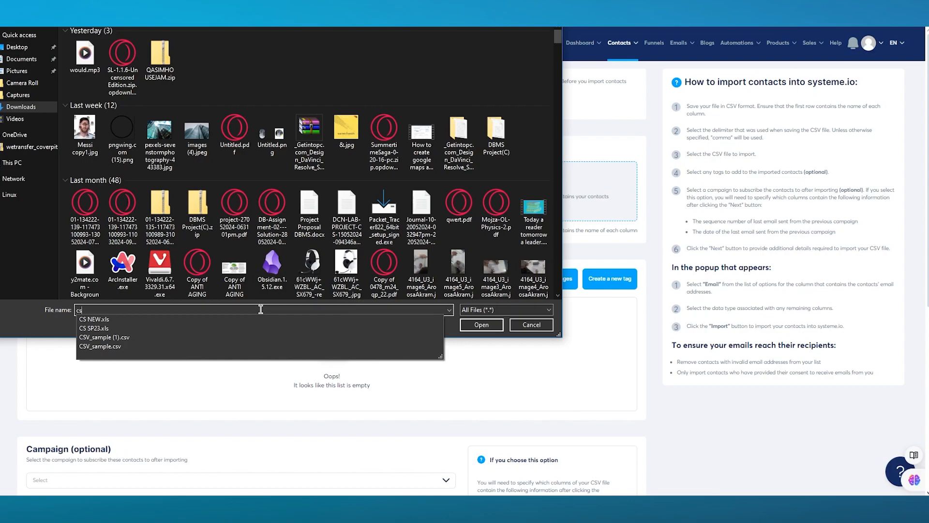
left_click(162, 337)
left_click(481, 325)
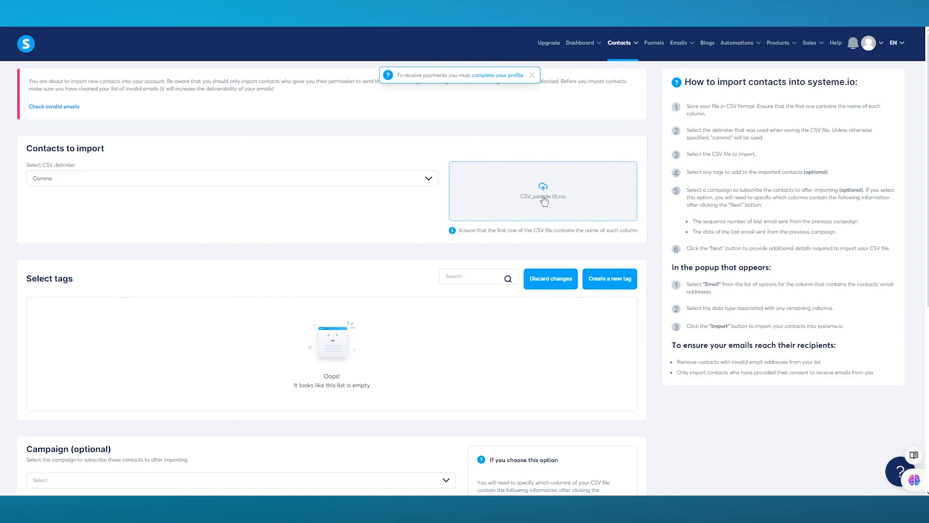
Step: Close the complete-your-profile notice on the import page
scroll(466, 258, "down", 4)
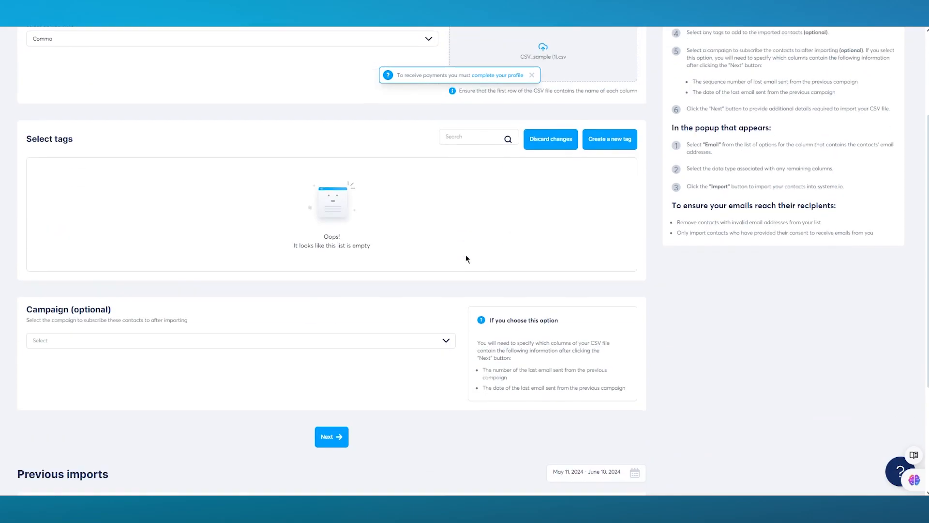
scroll(466, 258, "up", 1)
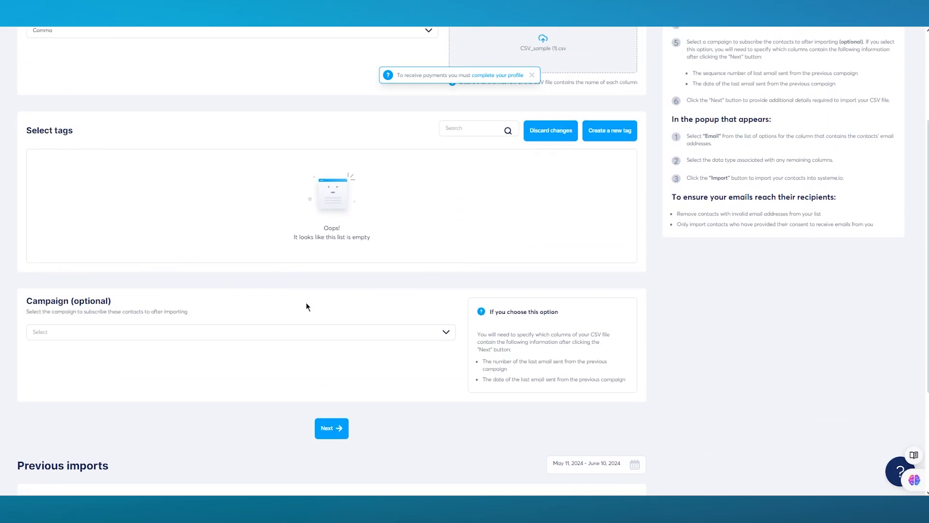
scroll(306, 306, "up", 3)
scroll(306, 302, "down", 6)
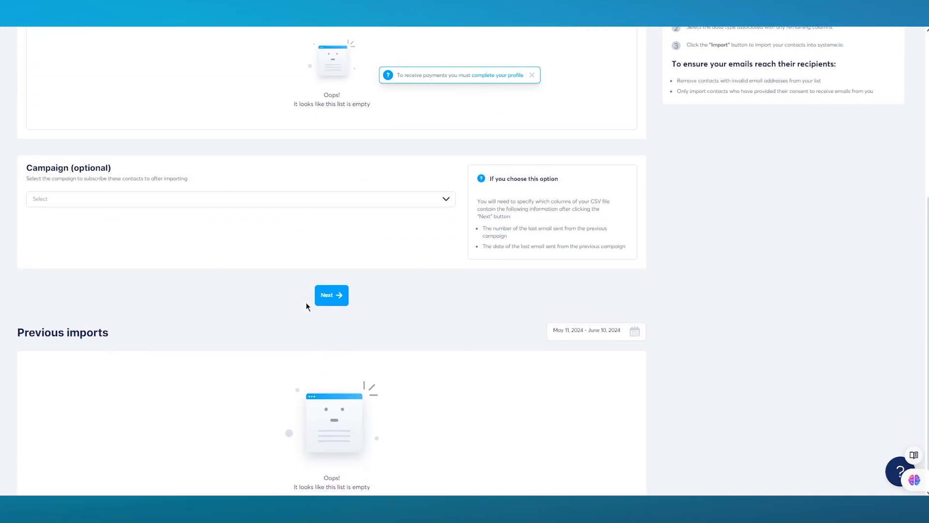
scroll(305, 302, "up", 6)
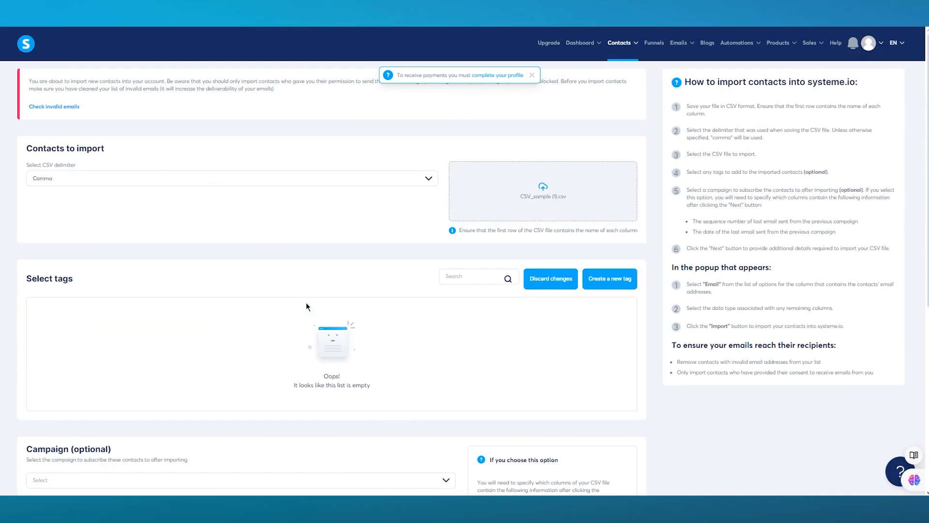
left_click(531, 76)
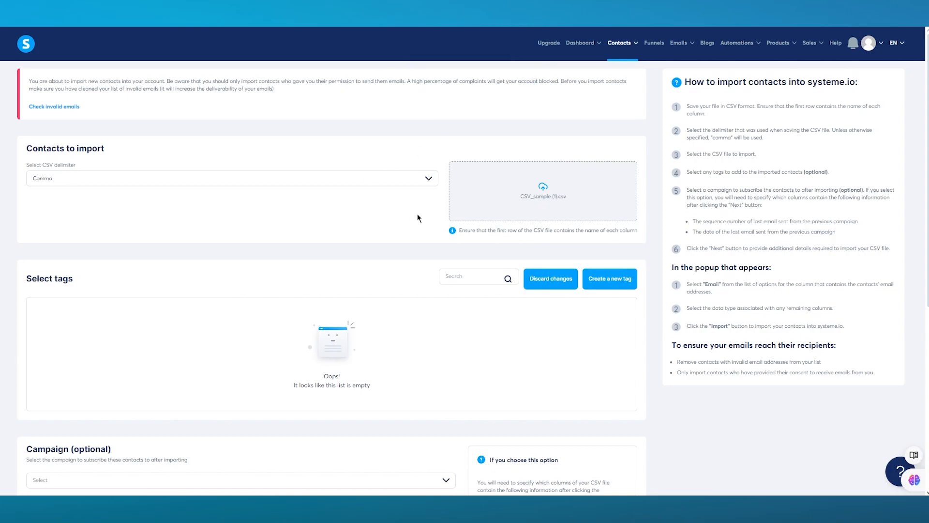
Step: Change the CSV delimiter from Comma to Semicolon
left_click(334, 184)
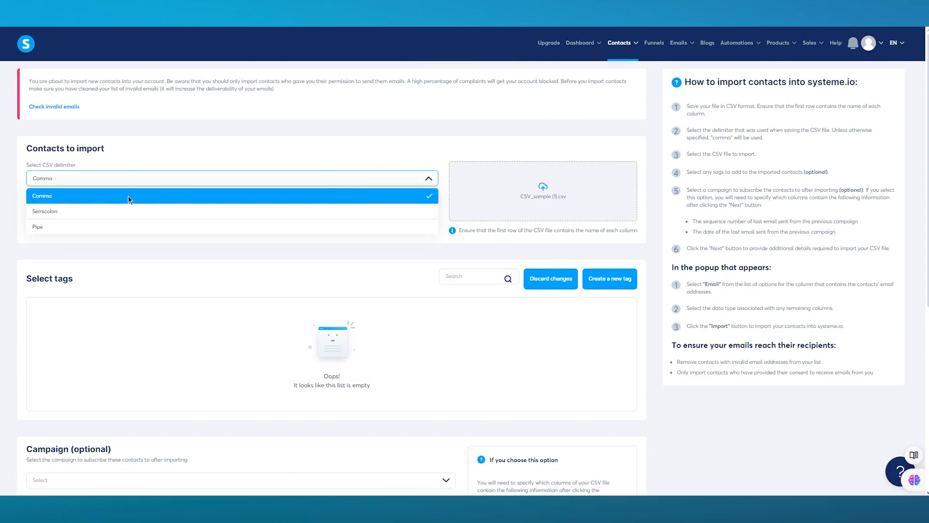
left_click(122, 208)
left_click(199, 181)
key("Escape")
scroll(406, 232, "down", 5)
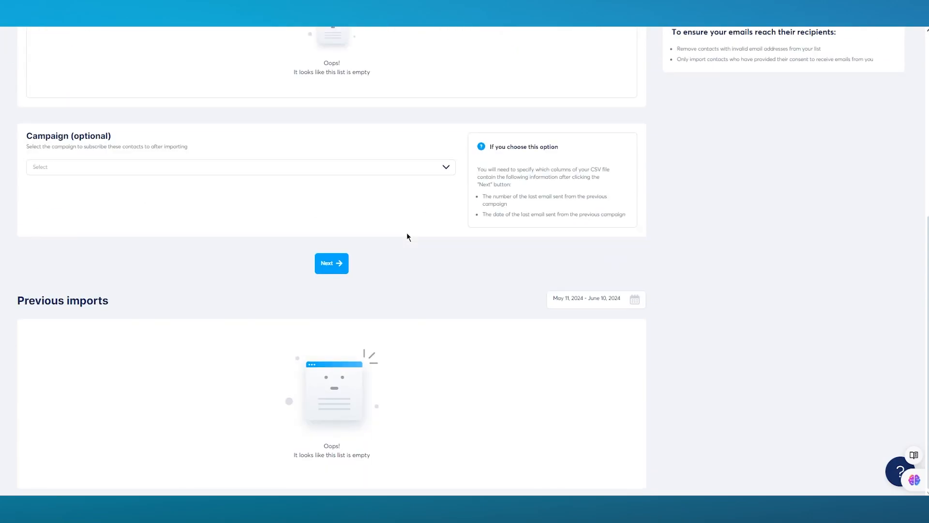
Step: Map the FIRSTNAME column to First name and the PHONE column to Phone number
left_click(319, 267)
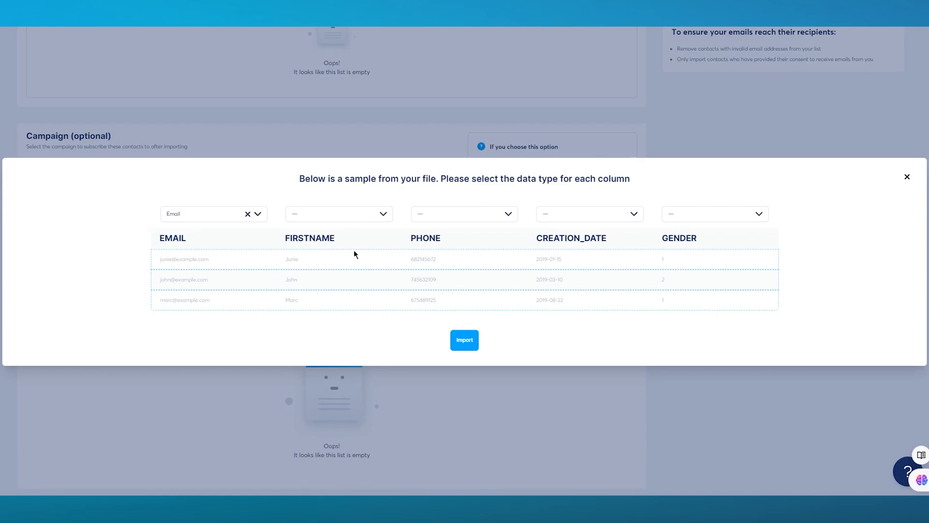
left_click(353, 212)
left_click(327, 265)
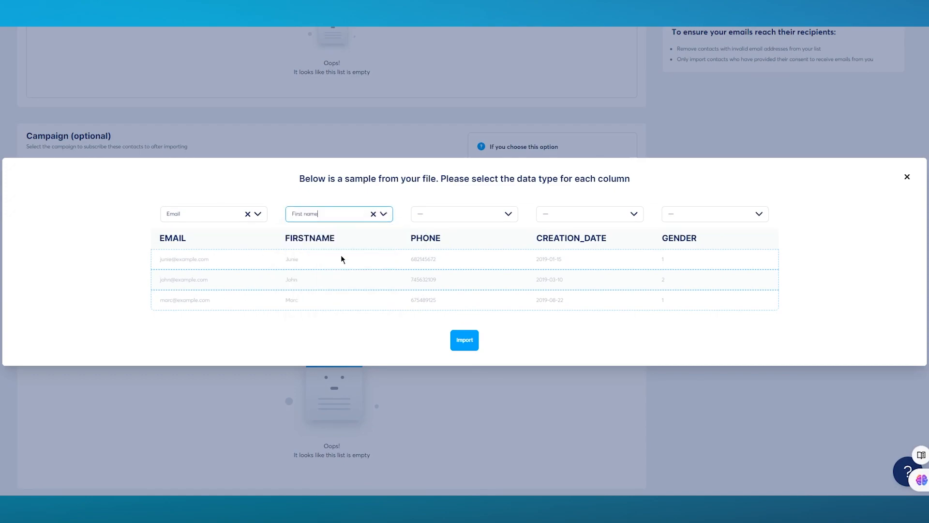
left_click(446, 214)
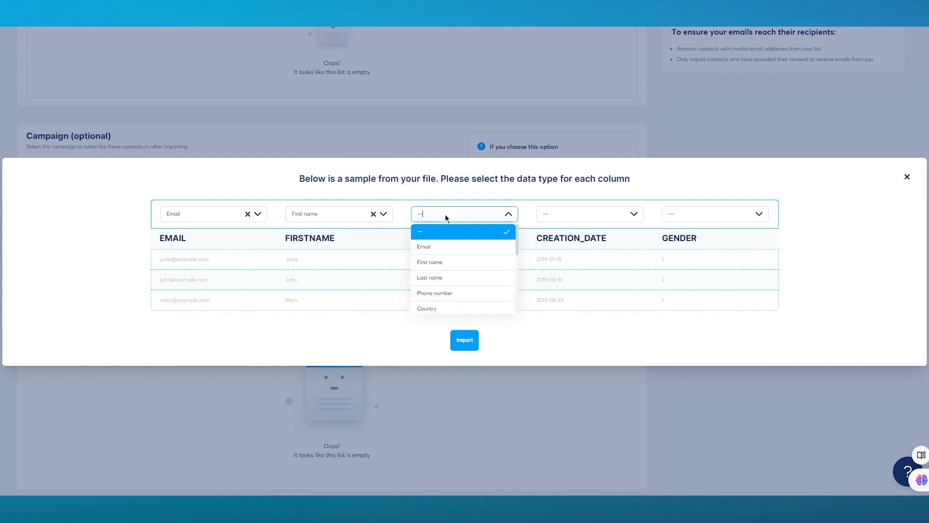
left_click(452, 291)
Step: Look through the CREATION_DATE column's type list, searching 'dcte', and leave it unassigned
left_click(596, 208)
scroll(580, 261, "down", 5)
scroll(580, 261, "up", 2)
scroll(580, 261, "down", 5)
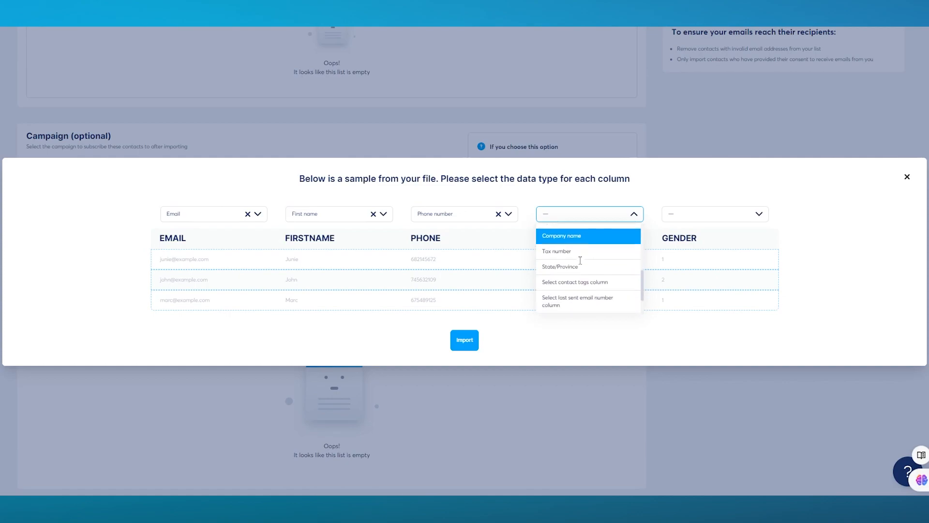
scroll(580, 260, "up", 3)
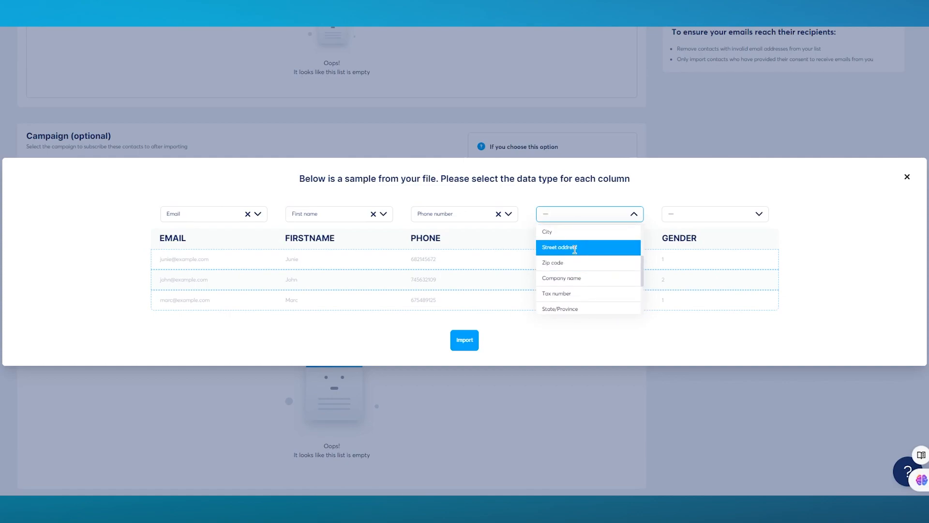
scroll(566, 234, "up", 1)
type("dc")
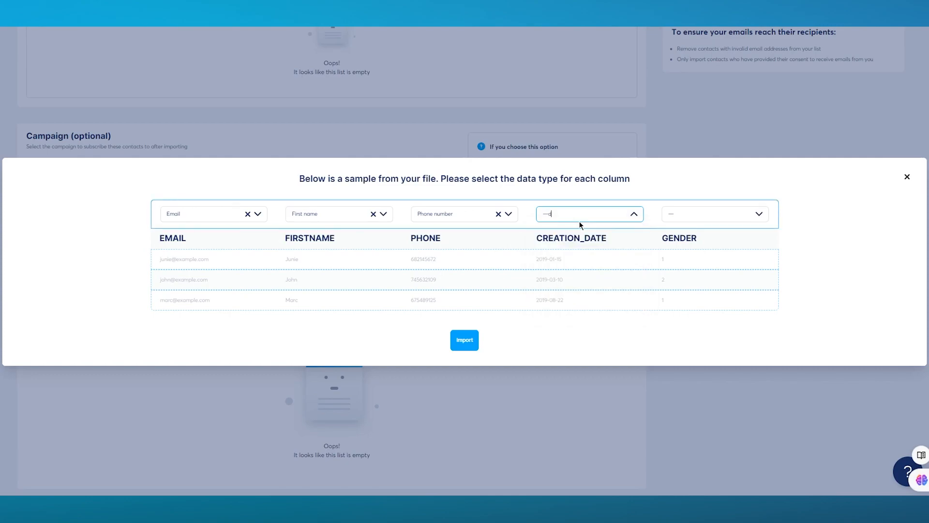
type("te")
Step: Leave the GENDER column unassigned and run the contact import
left_click(684, 214)
left_click(733, 214)
left_click(733, 216)
scroll(724, 295, "down", 5)
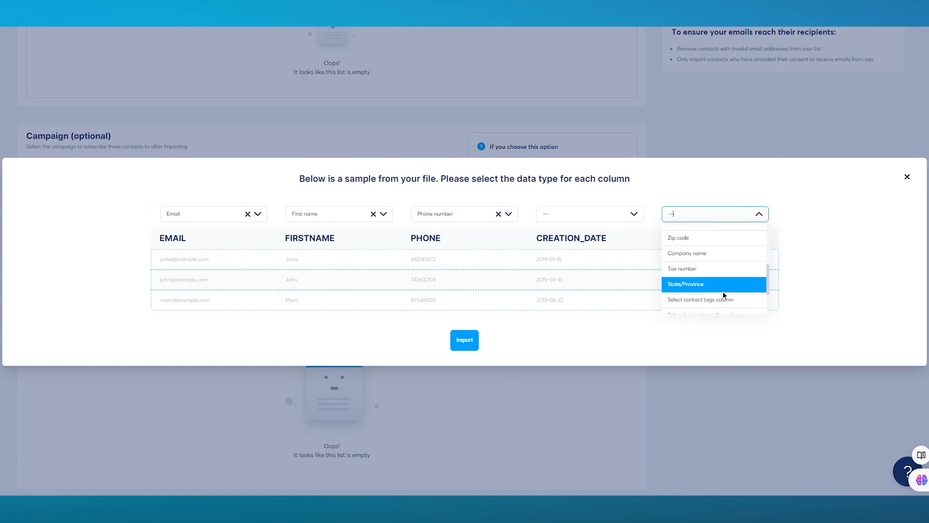
scroll(721, 256, "up", 3)
left_click(720, 214)
left_click(465, 343)
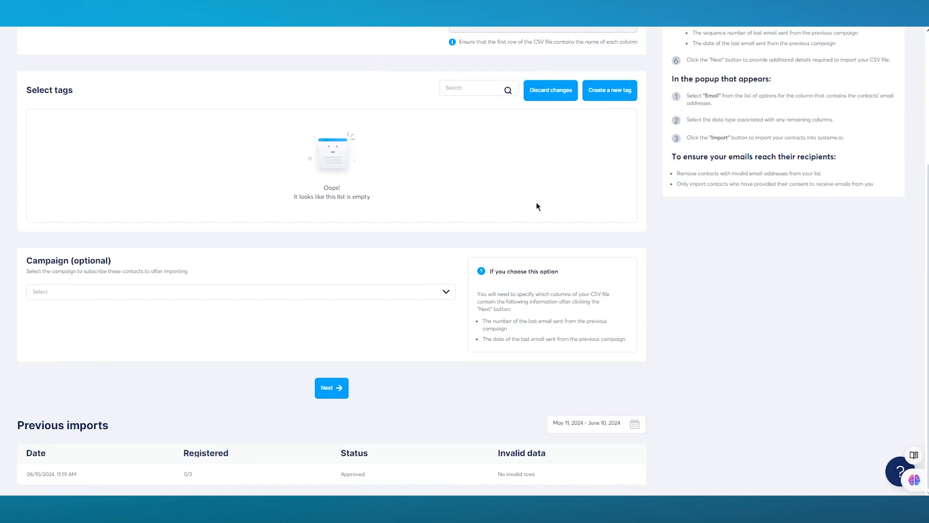
Step: Confirm CSV_sample (1).csv shows as Approved under Previous imports, then scroll back to the top
scroll(537, 203, "up", 4)
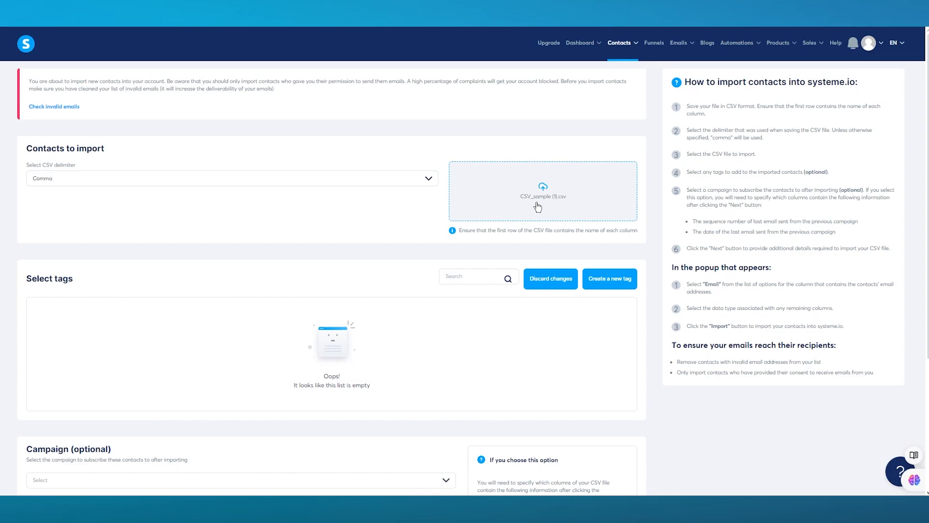
mouse_move(634, 50)
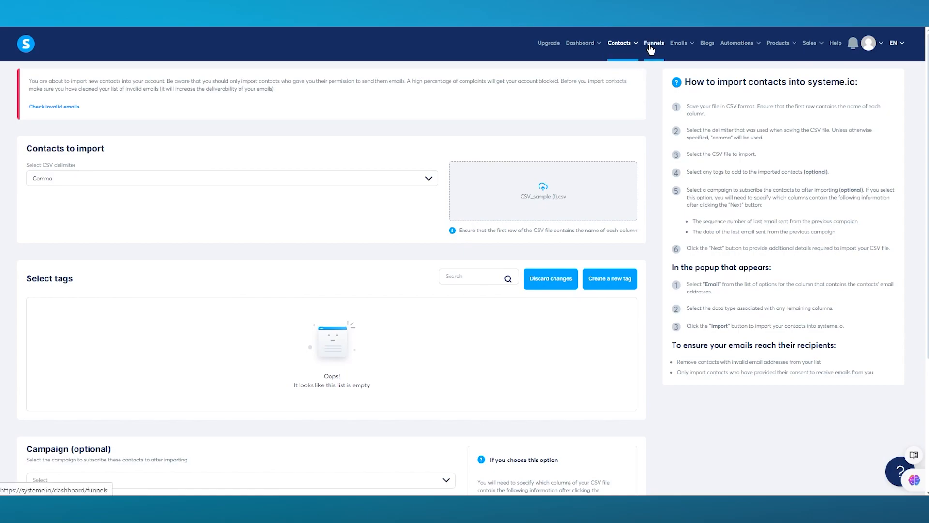
Step: Switch to the Funnels section from the top navigation bar
left_click(649, 47)
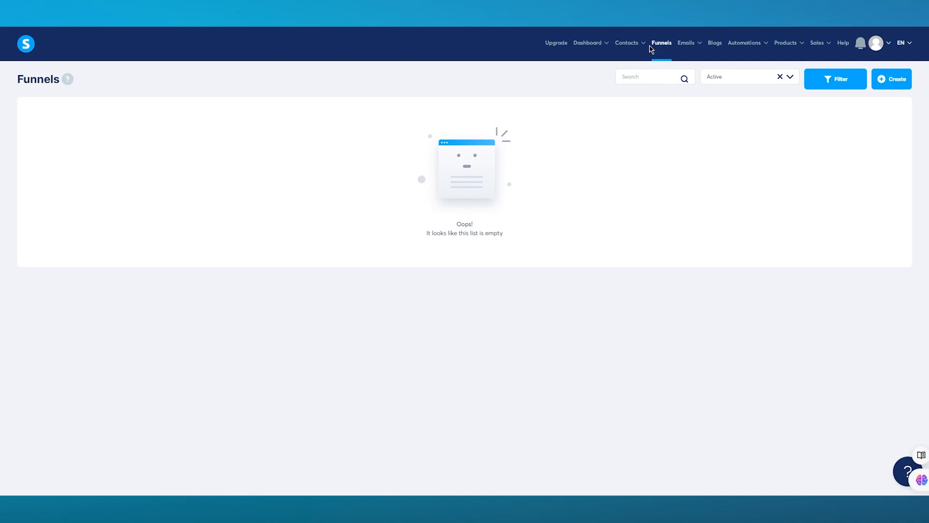
Step: Create and save a funnel 'Test' with goal Build an audience and currency Euro
left_click(882, 83)
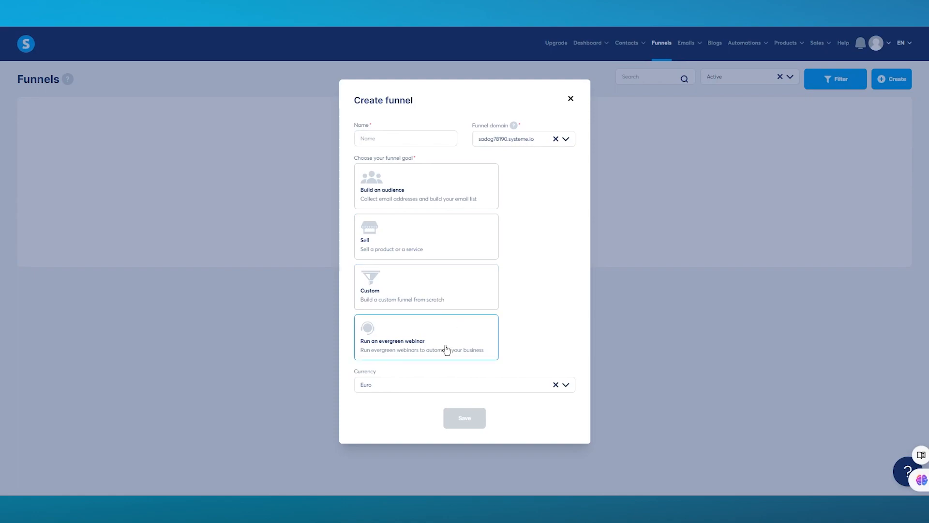
left_click(412, 187)
left_click(379, 132)
type("T")
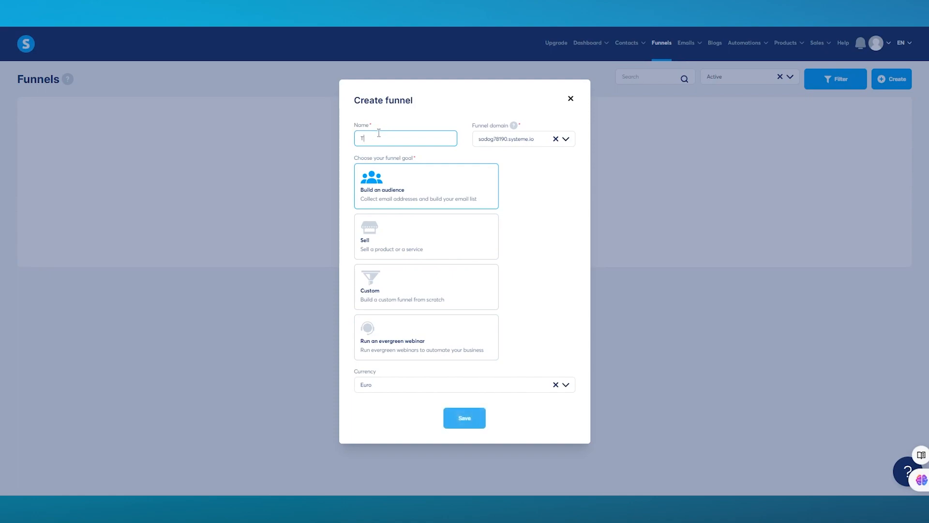
type("est")
left_click(455, 390)
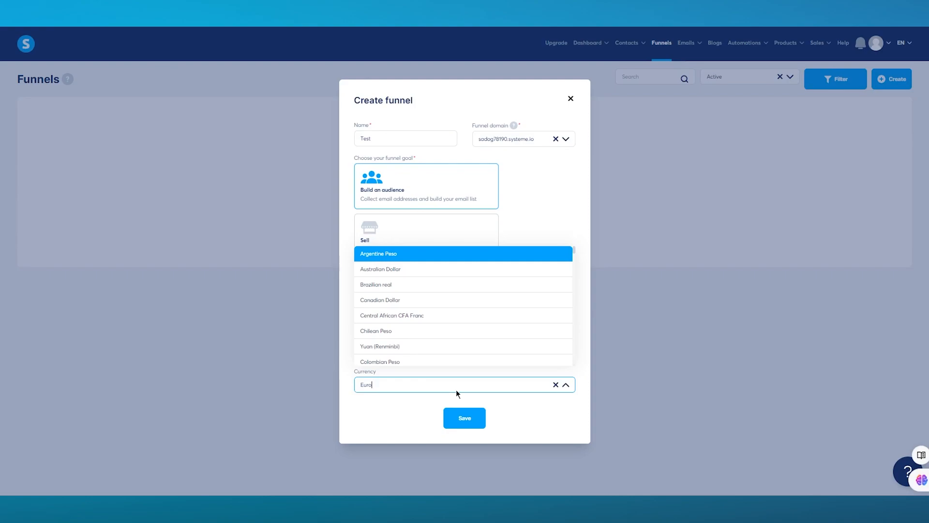
left_click(456, 391)
left_click(466, 422)
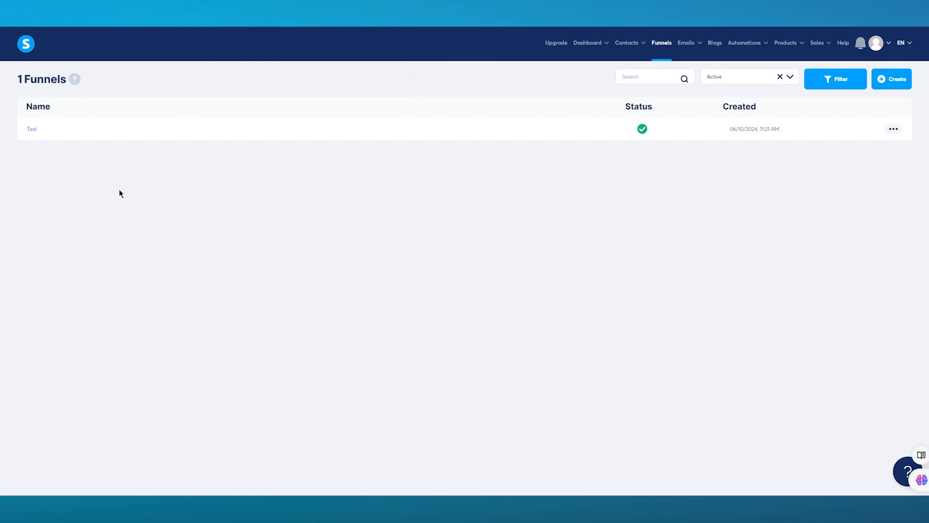
Step: Open the Test funnel to view its squeeze and thank-you page steps
left_click(32, 129)
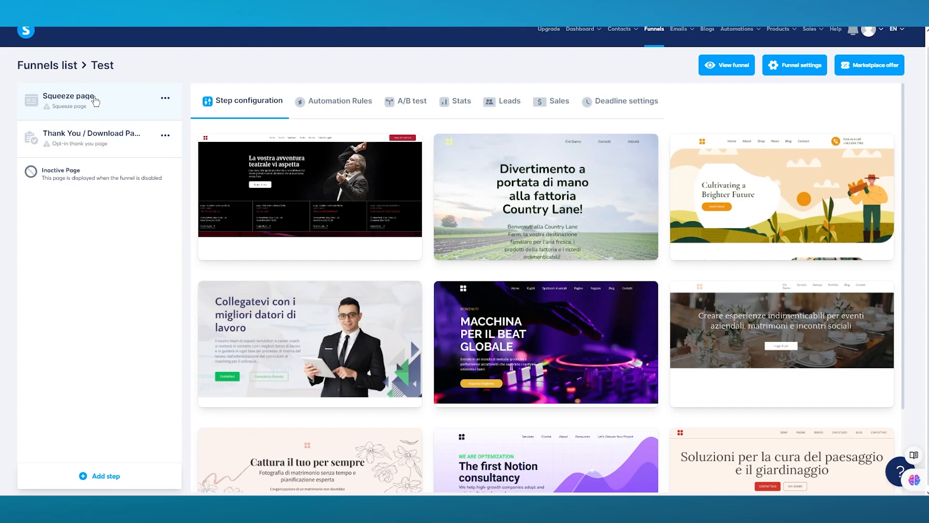
Step: Apply the MACCHINA PER IL BEAT GLOBALE template to the Test funnel's squeeze page
mouse_move(379, 238)
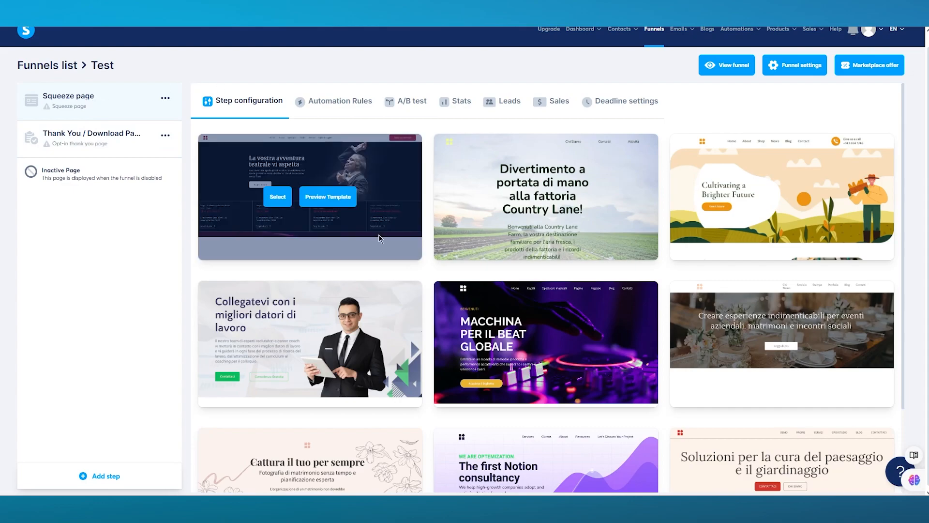
scroll(379, 238, "down", 2)
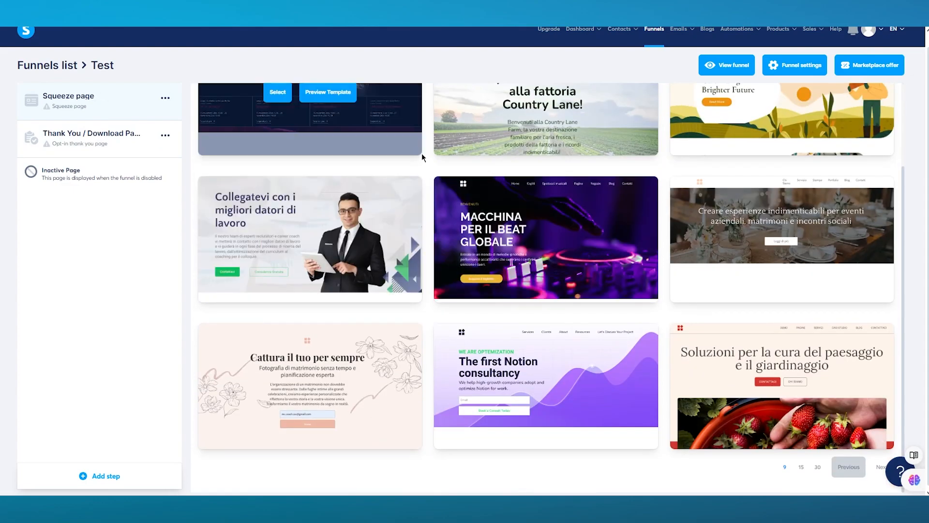
mouse_move(558, 260)
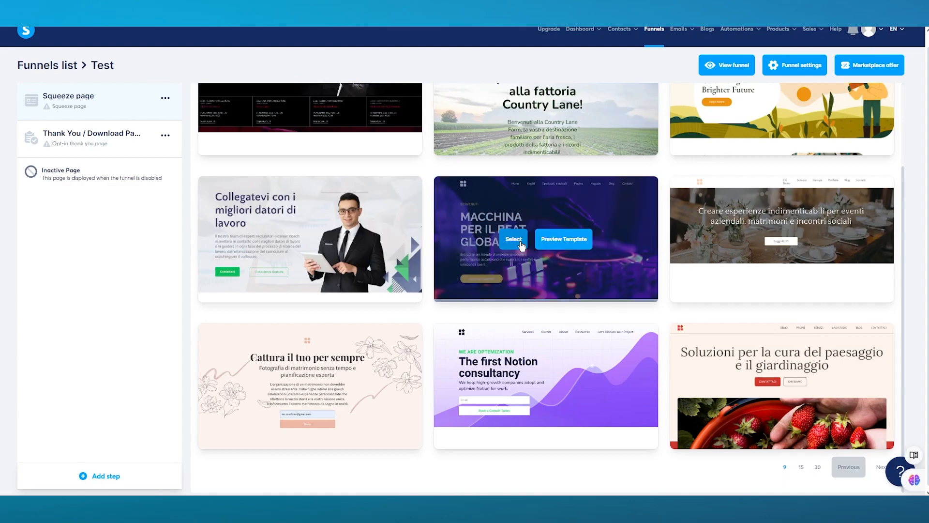
left_click(520, 243)
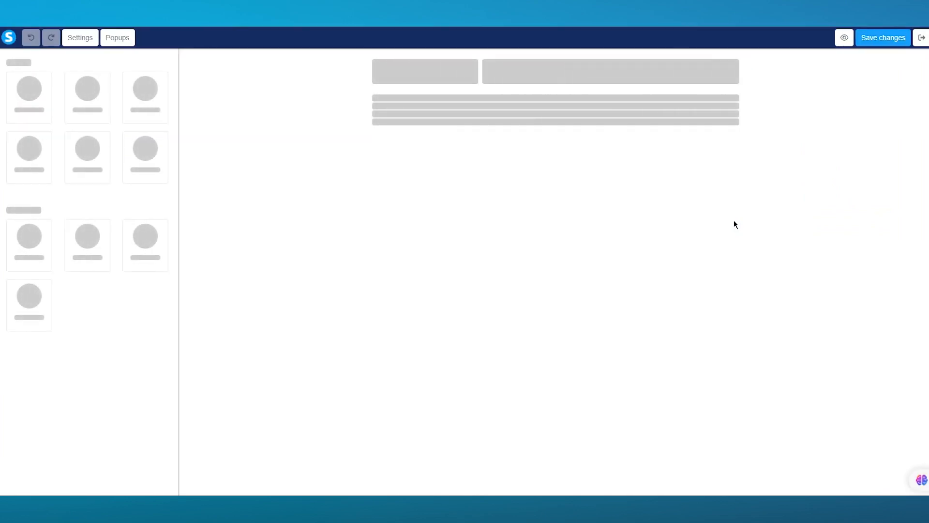
scroll(734, 221, "down", 10)
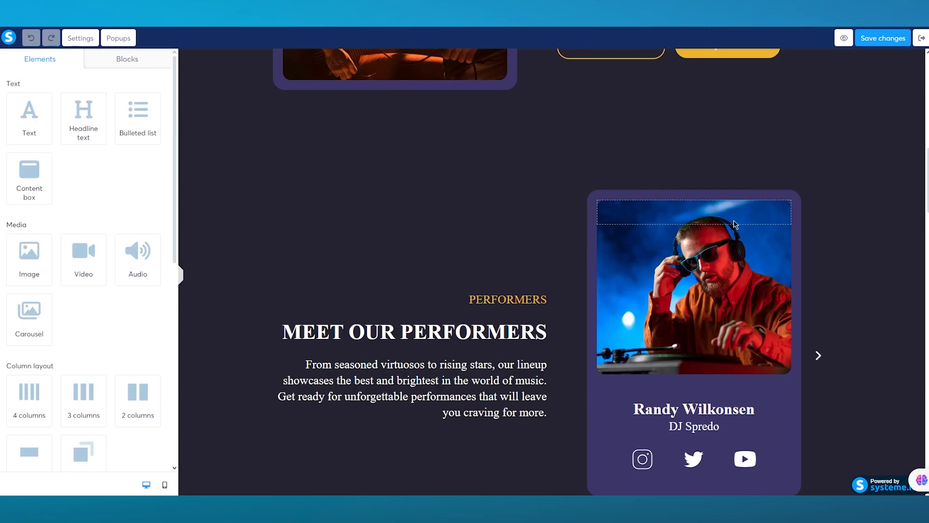
scroll(735, 224, "up", 10)
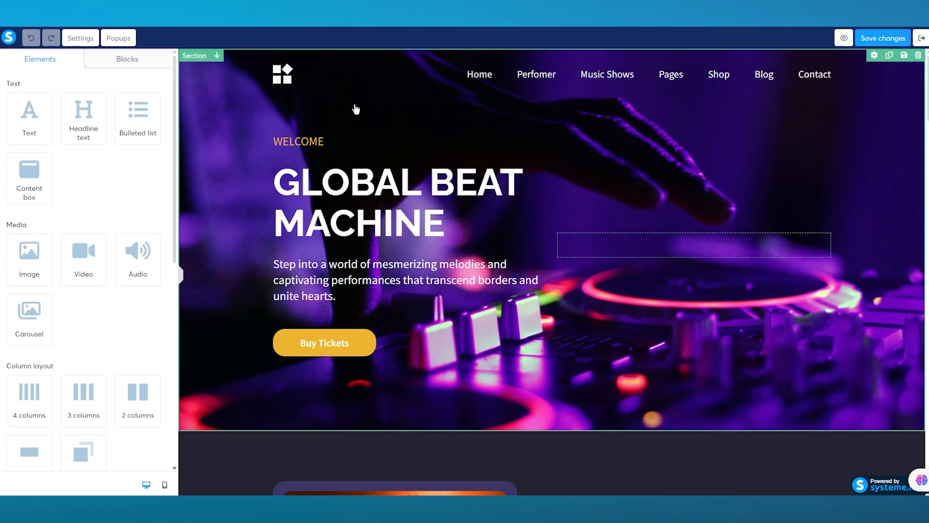
Step: Set the hero section's background to the uploaded images (4).jpeg skyscraper photo
left_click(356, 109)
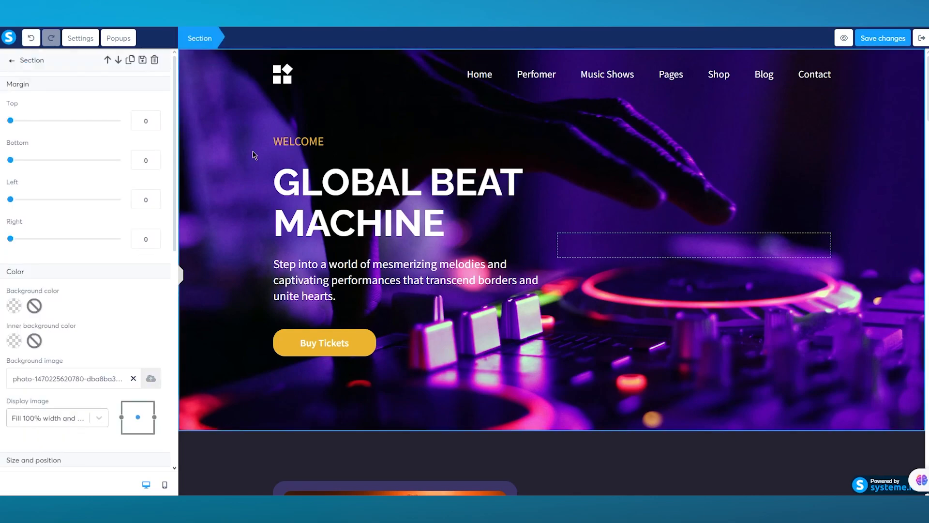
scroll(122, 359, "down", 3)
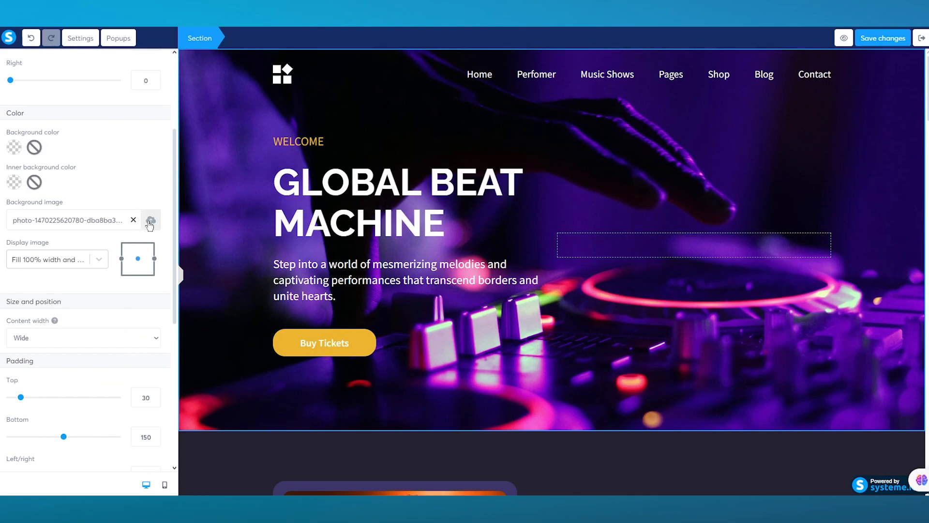
left_click(151, 221)
left_click(458, 289)
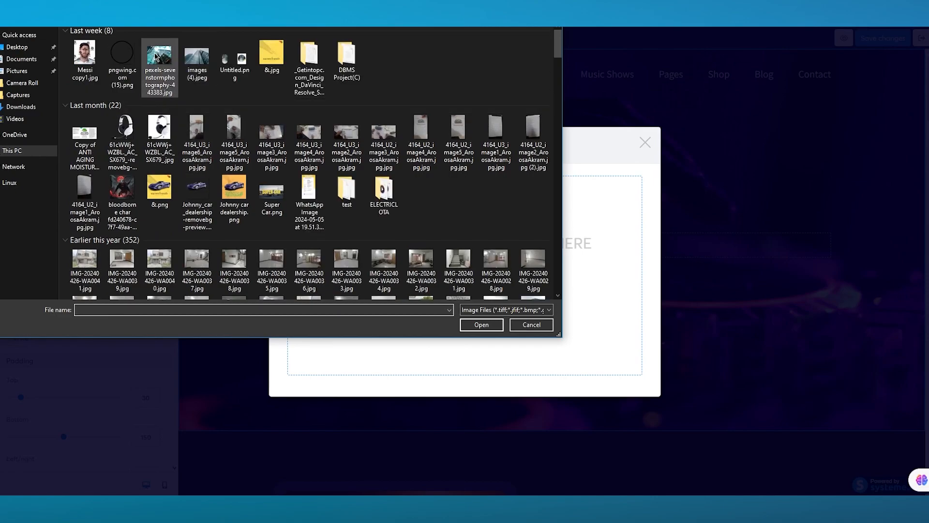
double_click(185, 55)
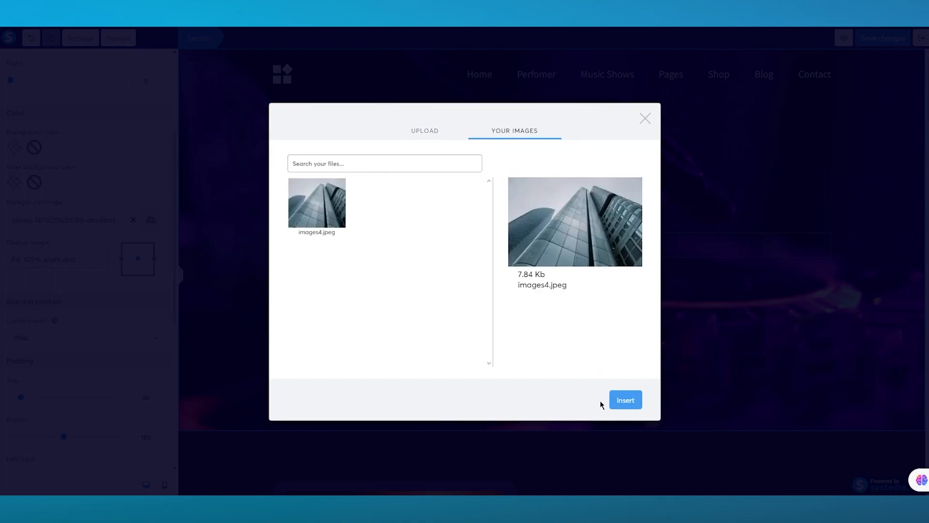
left_click(617, 405)
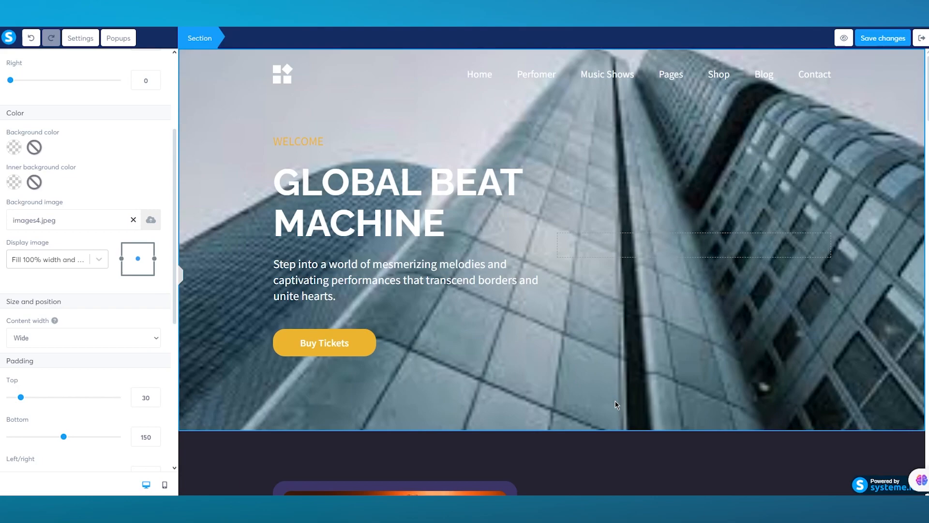
Step: Change the hero headline's word MACHINE to MECHANISM
left_click(363, 212)
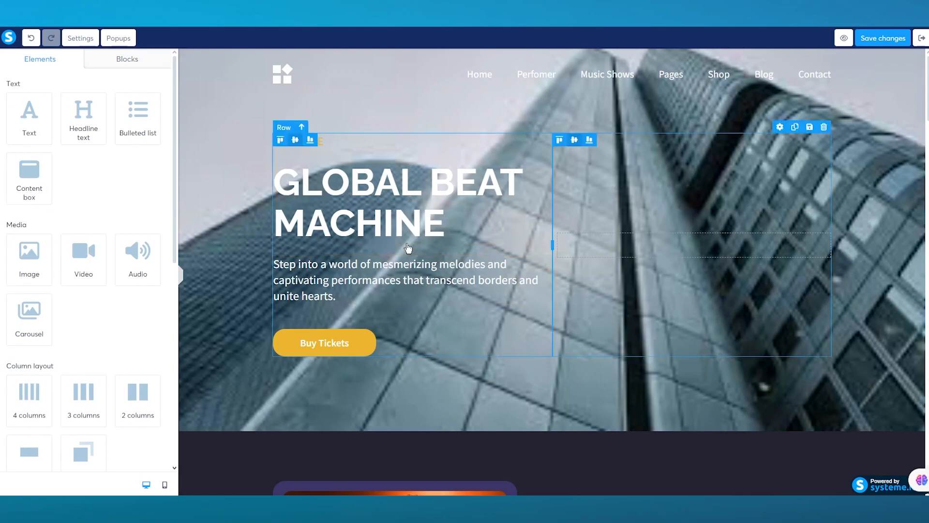
left_click(437, 226)
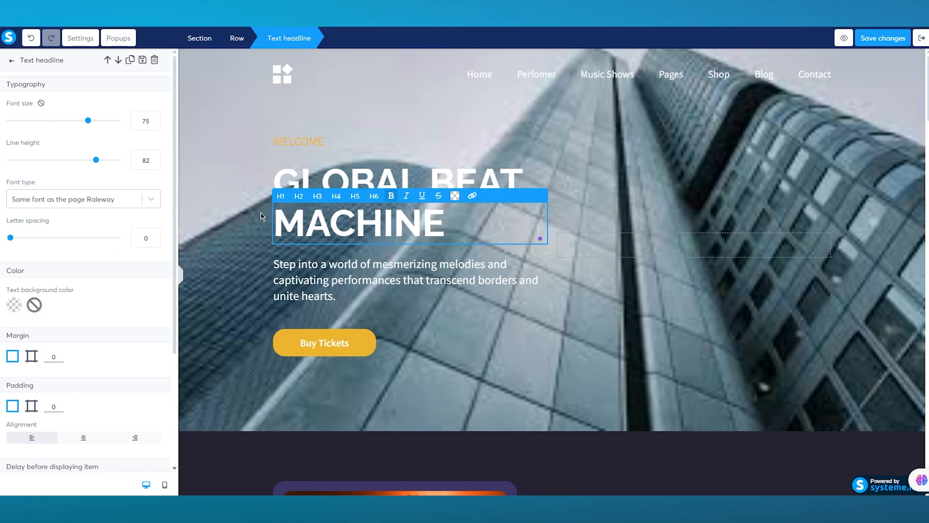
left_click(463, 230)
key("BackSpace")
key("BackSpace")
key("BackSpace")
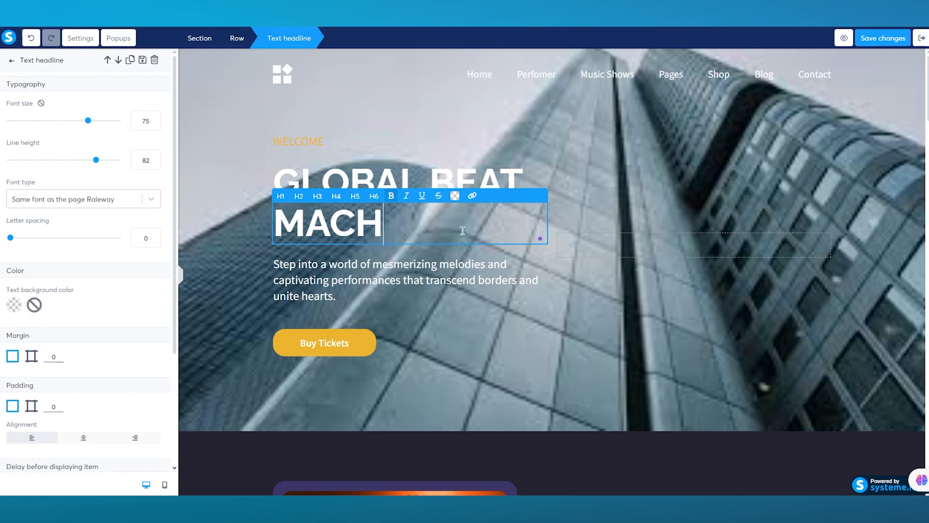
key("BackSpace")
key("BackSpace")
key("BackSpace")
key("BackSpace")
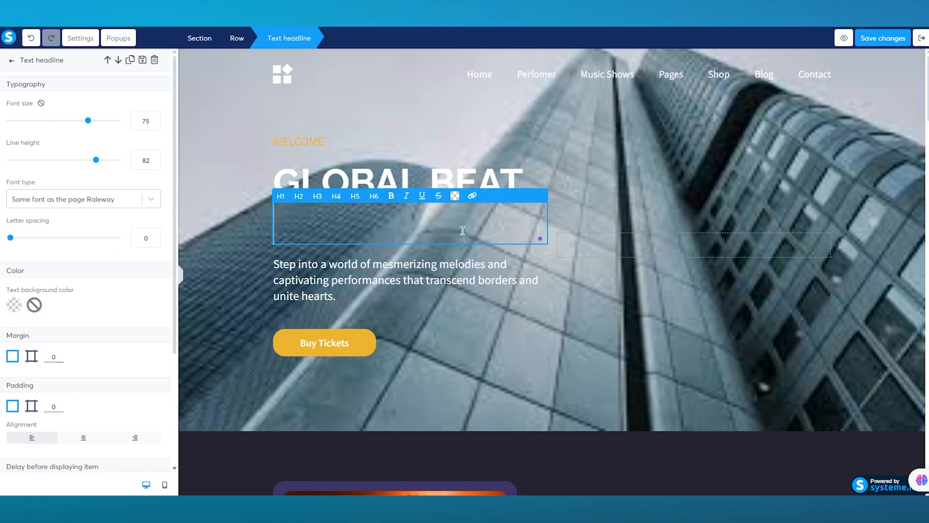
type("ME")
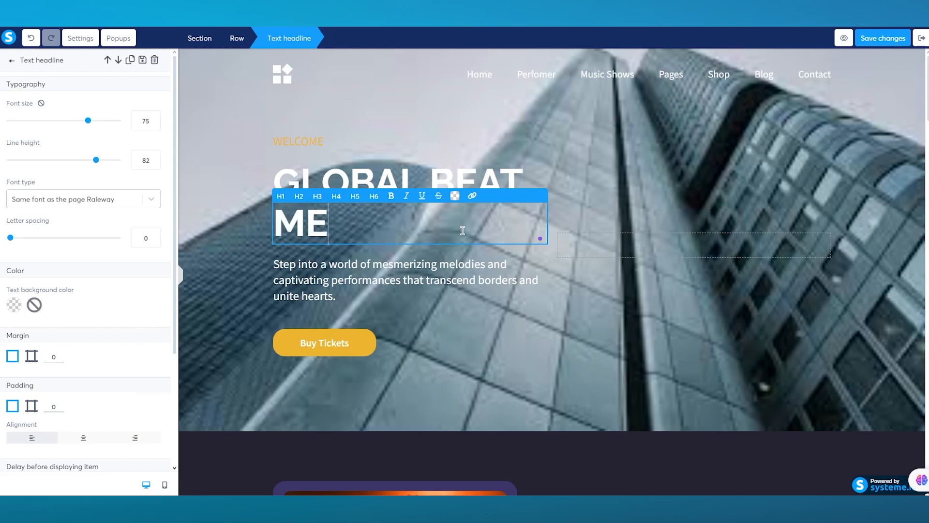
type("CHANIS")
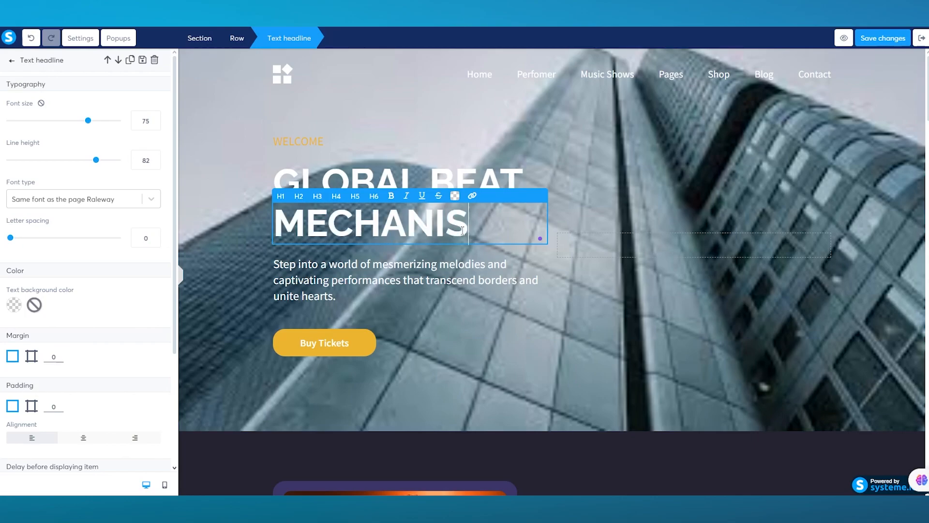
type("M")
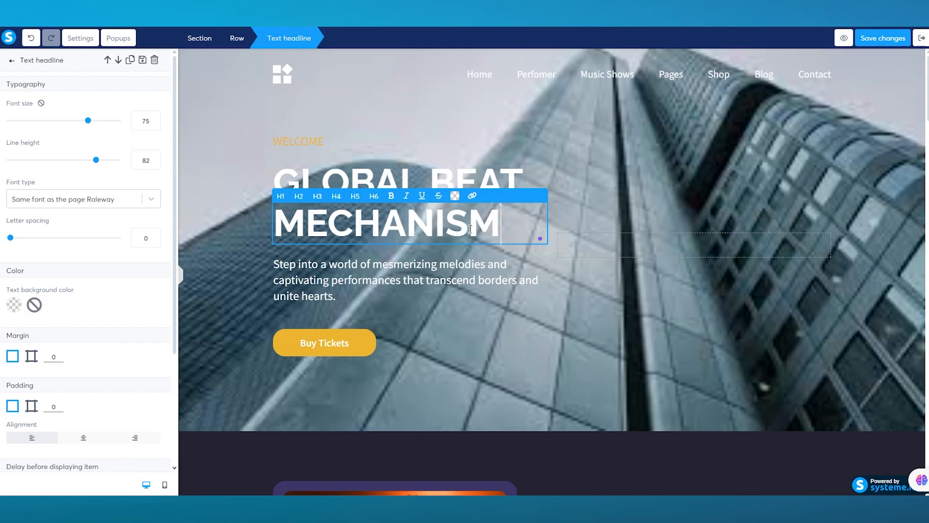
Step: Raise the MECHANISM headline's letter spacing from 0 to 3
left_click_drag(512, 221, 220, 245)
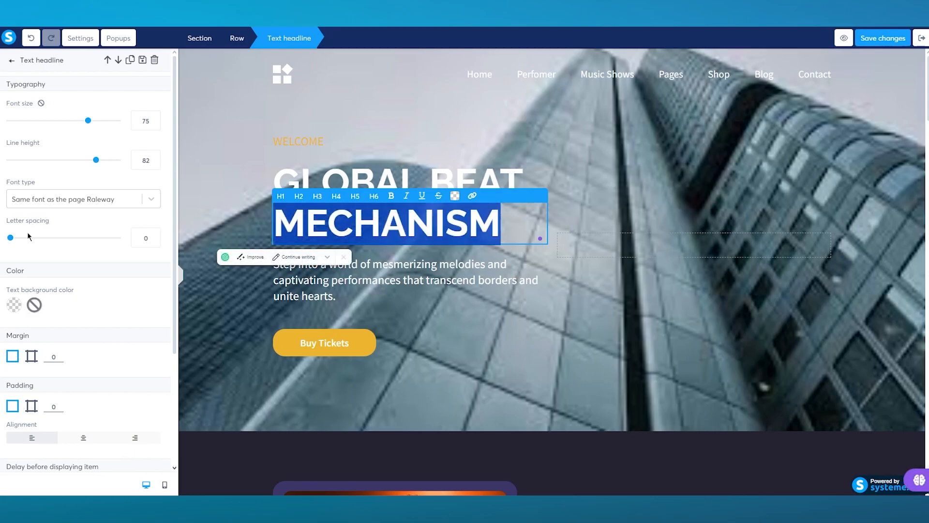
left_click_drag(10, 238, 42, 245)
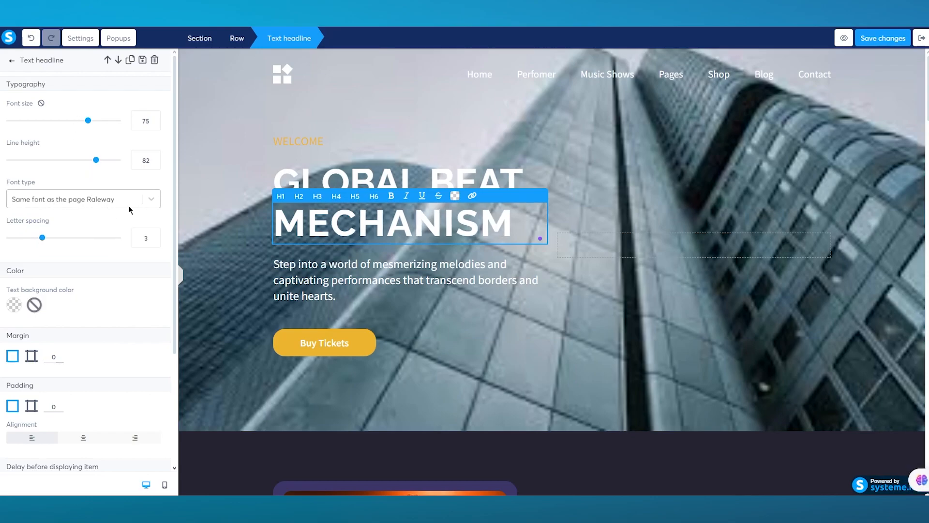
scroll(144, 218, "down", 3)
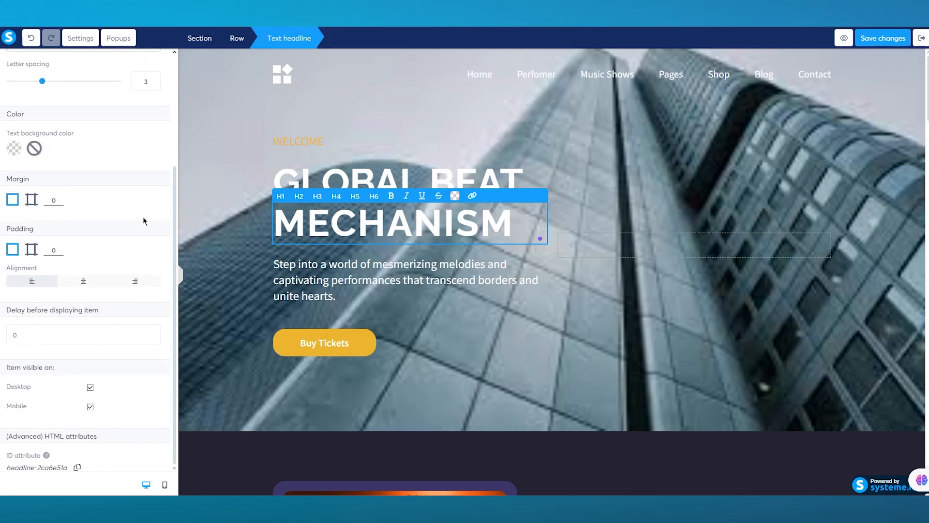
Step: Deselect the headline and scroll the music page down to the footer and back up
left_click(496, 316)
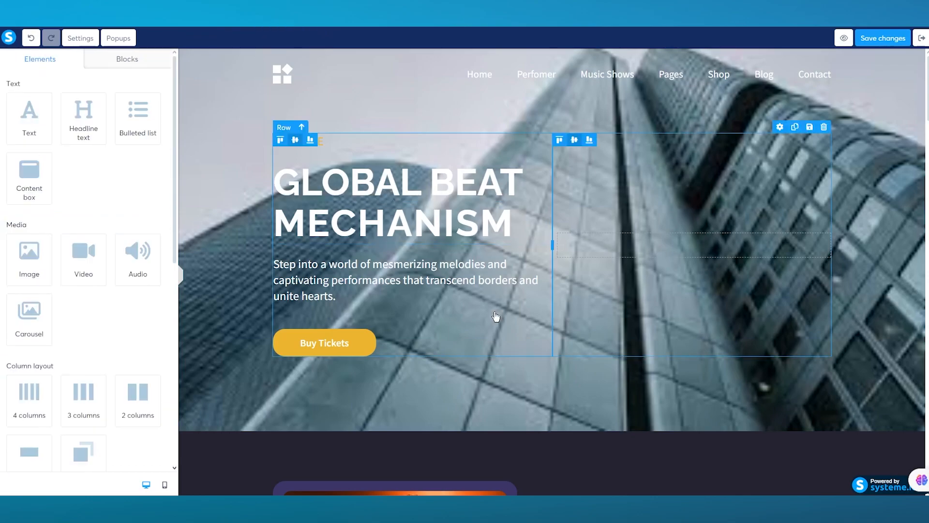
scroll(496, 316, "down", 15)
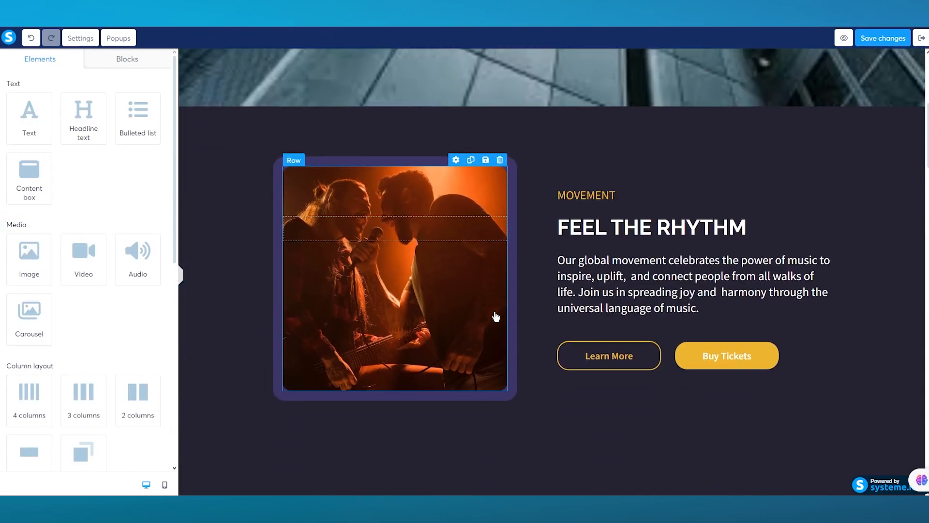
scroll(519, 345, "down", 10)
scroll(519, 344, "down", 15)
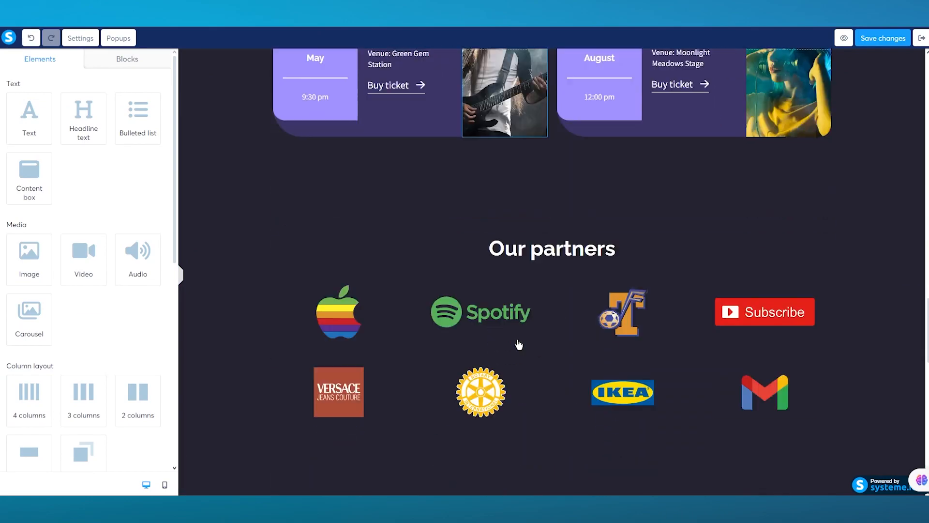
scroll(645, 369, "down", 10)
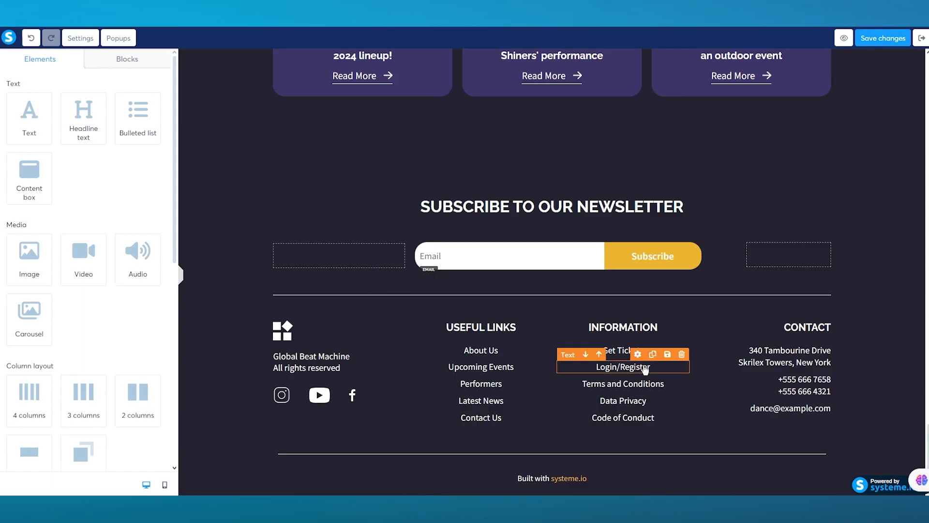
scroll(842, 230, "up", 20)
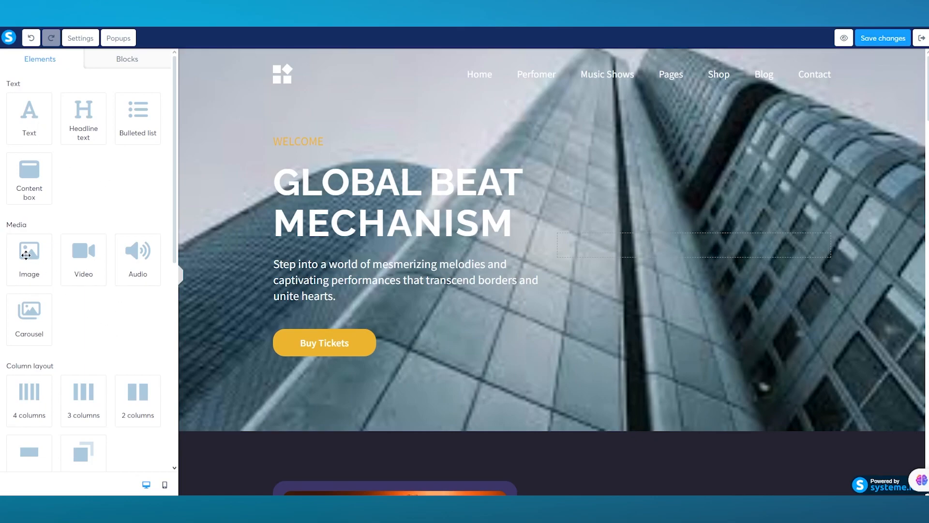
Step: Place an image in the hero's right column using the uploaded Johnnycardealership.png car graphic
left_click_drag(26, 255, 635, 249)
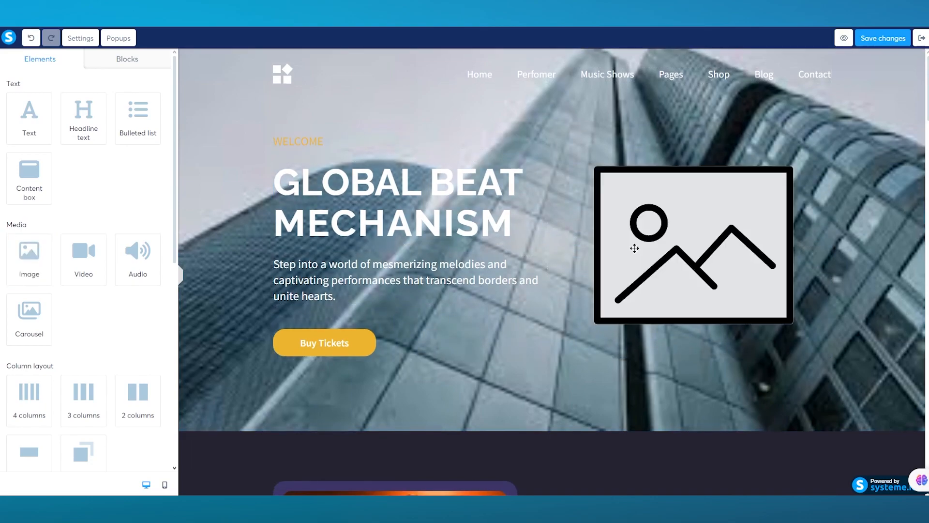
left_click(673, 249)
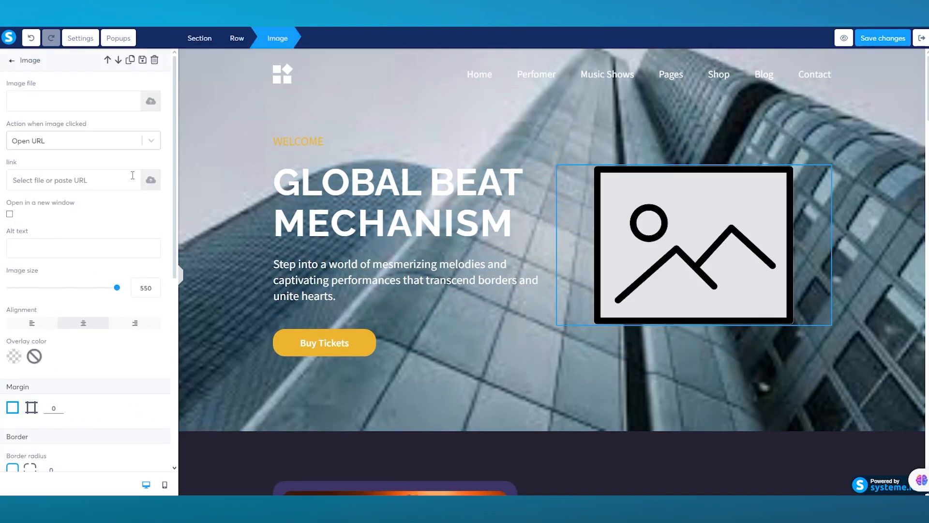
left_click(151, 101)
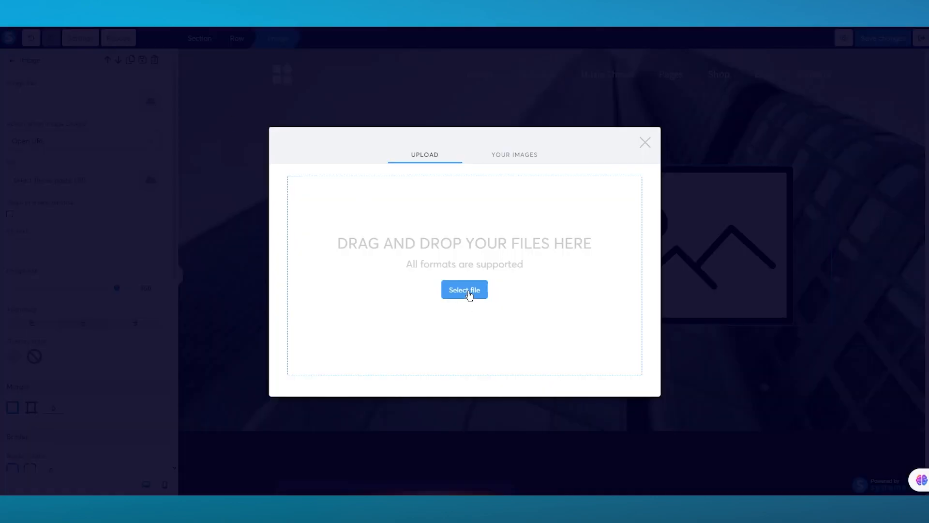
left_click(469, 291)
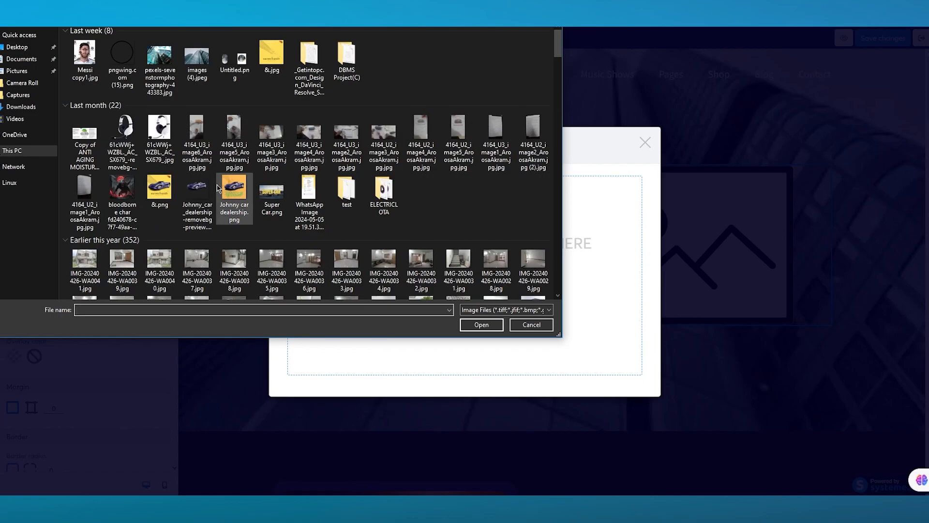
double_click(231, 200)
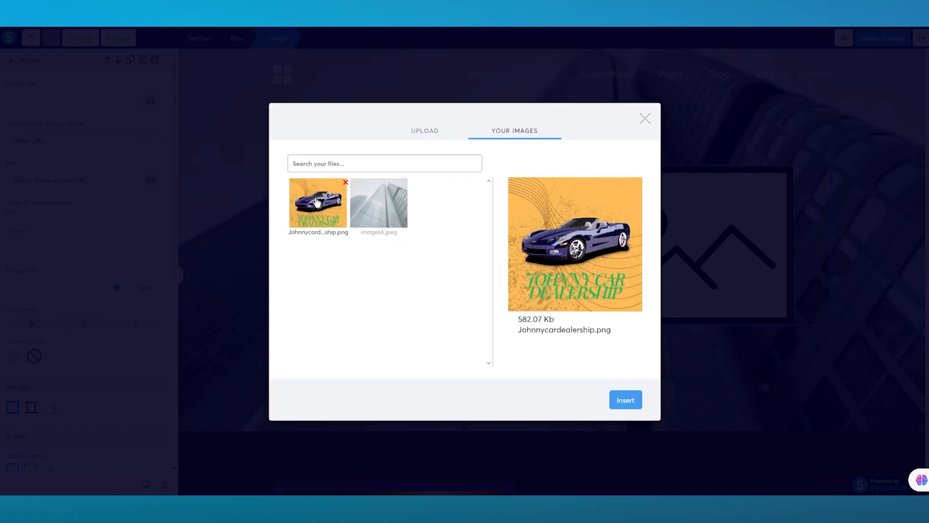
left_click(620, 403)
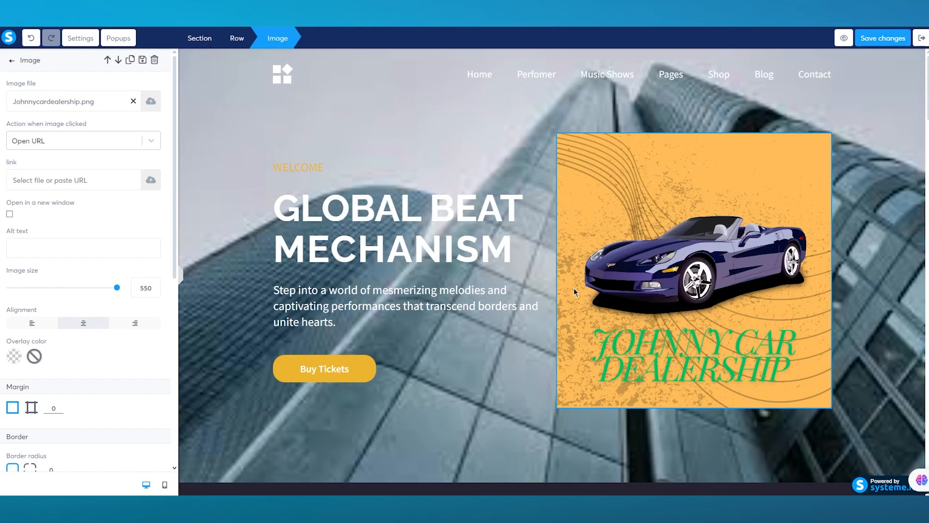
left_click(616, 429)
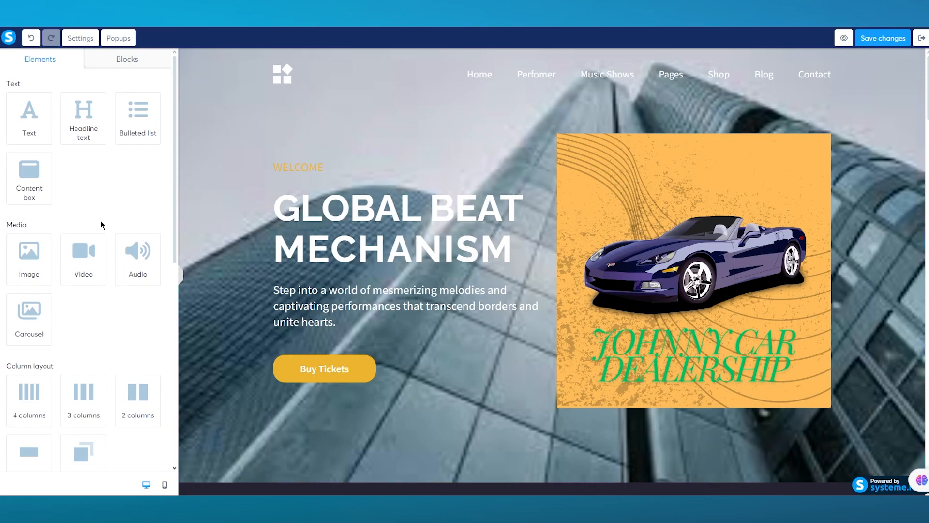
Step: Browse the Elements list, then show the Blocks library of ready-made sections
scroll(101, 221, "down", 3)
scroll(63, 197, "down", 1)
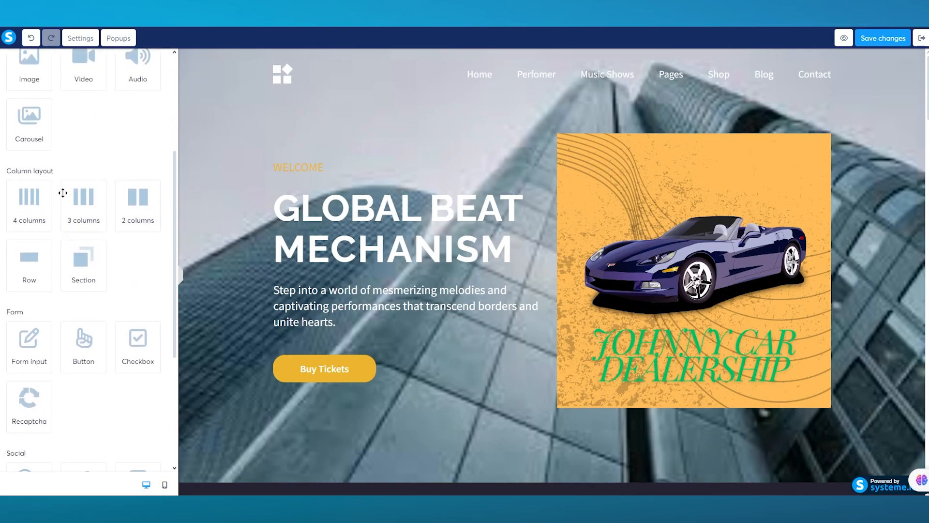
scroll(86, 207, "down", 1)
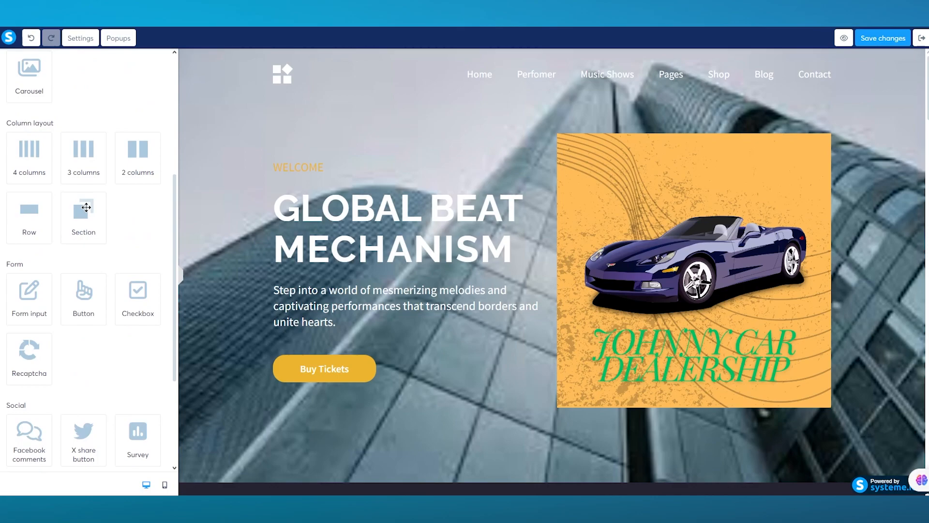
scroll(86, 207, "down", 2)
scroll(86, 207, "down", 1)
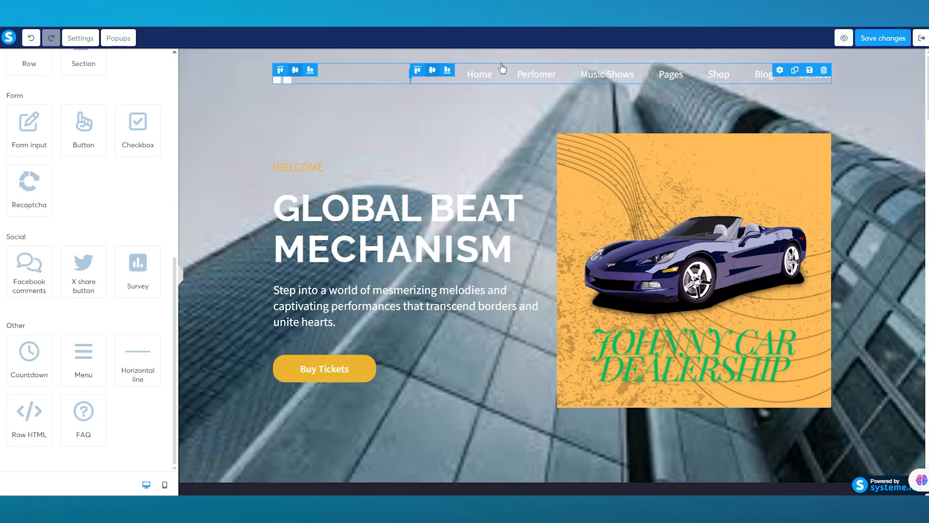
scroll(70, 141, "up", 10)
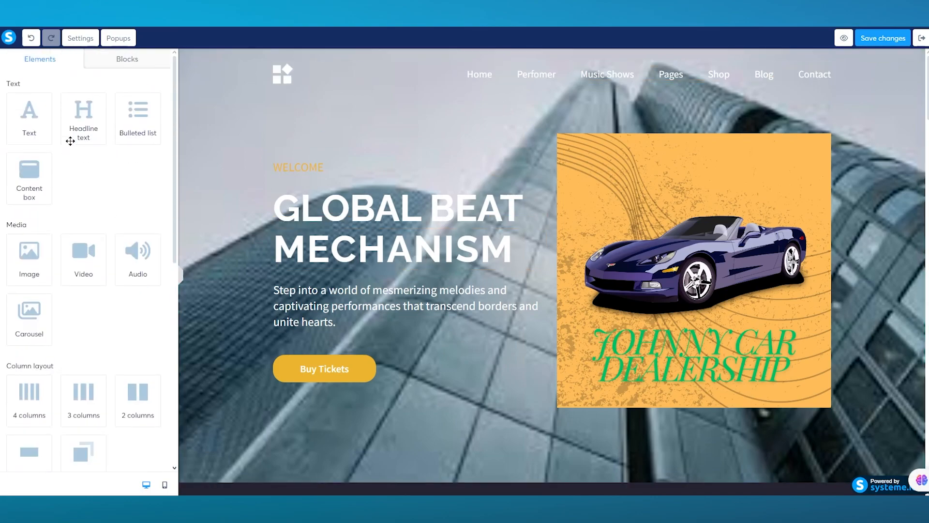
left_click(120, 63)
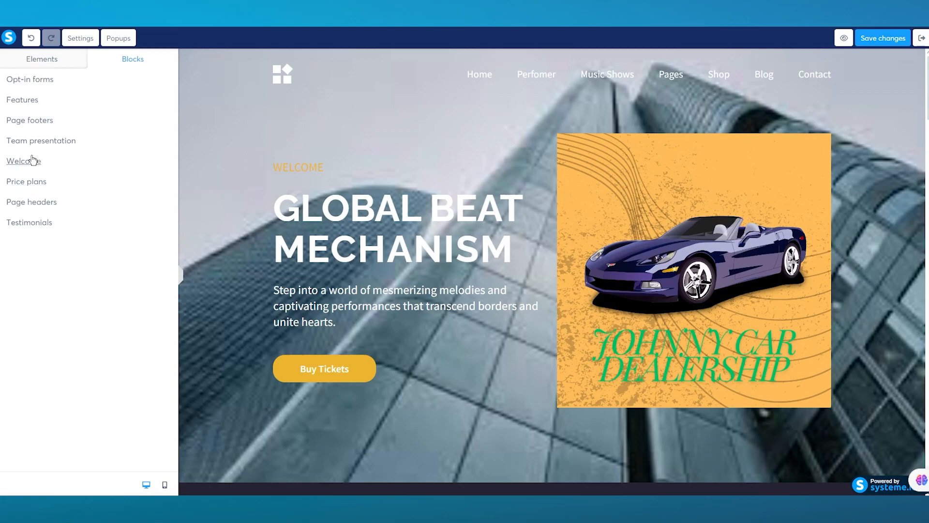
Step: Add the first Welcome template ('Hey there! I'm Laura') and the pink 'Logo, menu and text in the center' footer at the page bottom
left_click(85, 171)
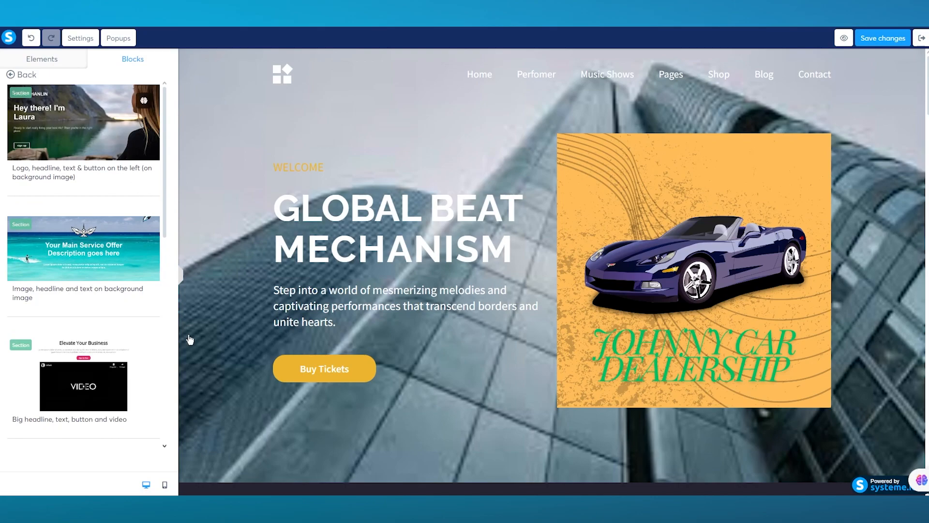
left_click(142, 100)
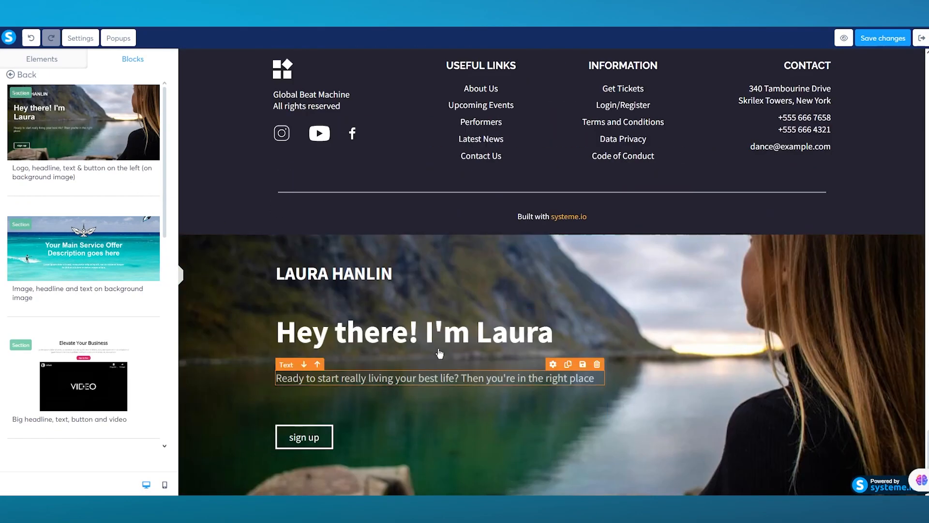
left_click(30, 74)
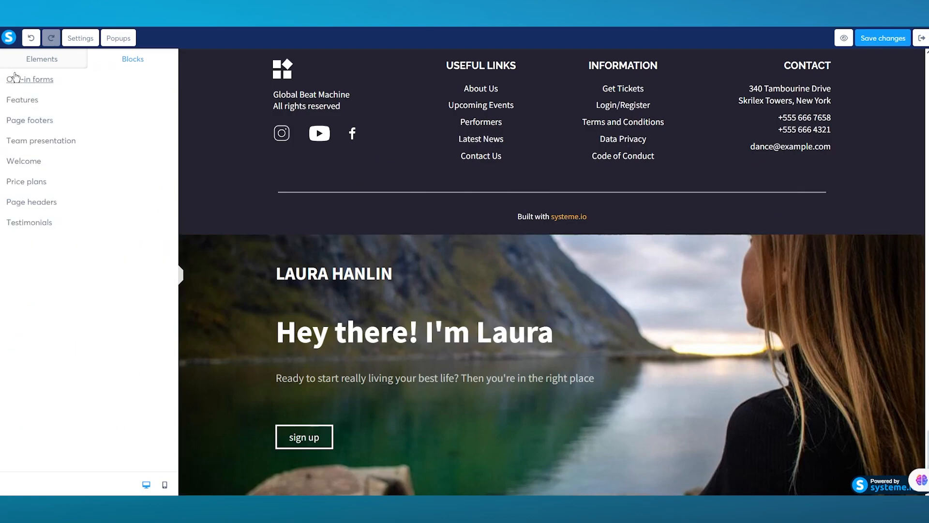
left_click(29, 120)
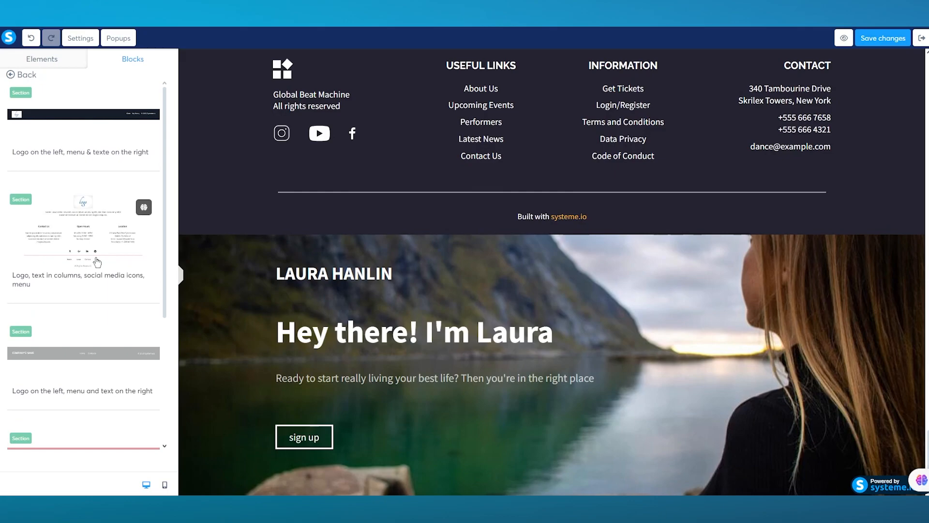
scroll(97, 262, "down", 4)
left_click_drag(100, 256, 468, 485)
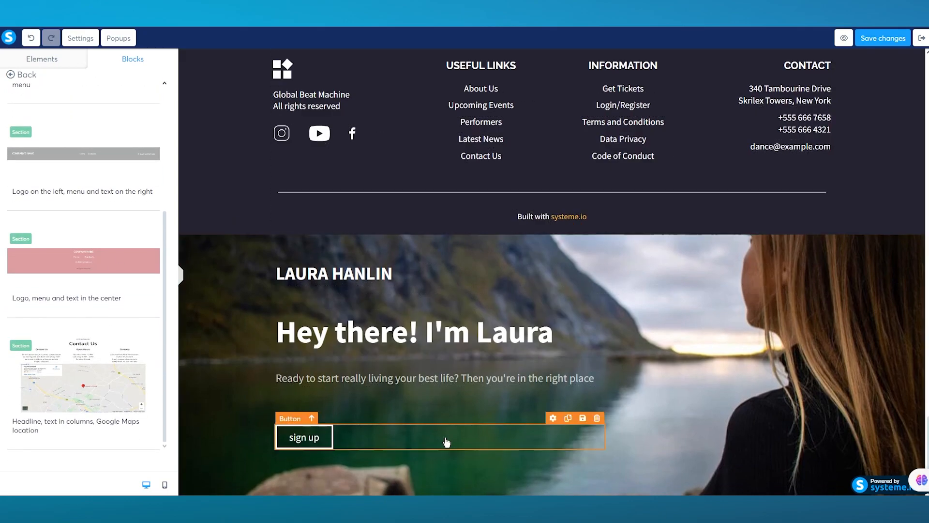
scroll(447, 442, "down", 3)
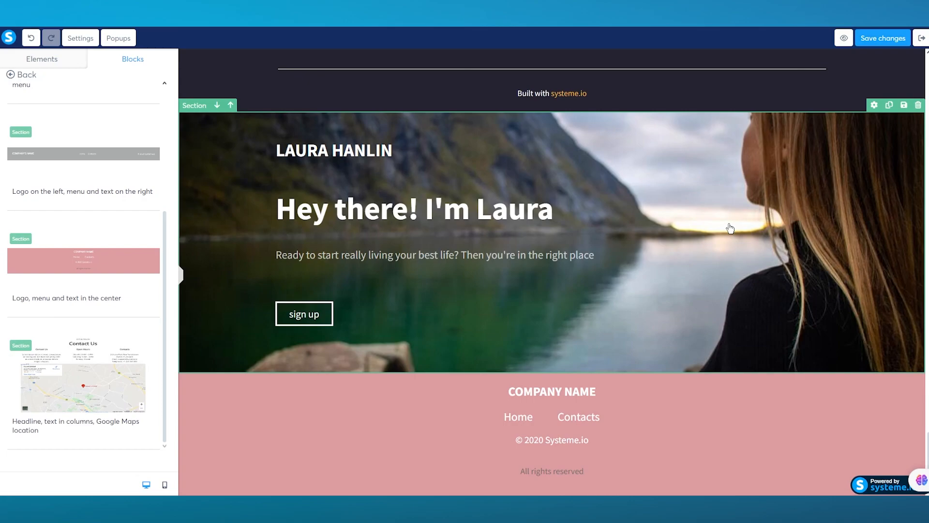
scroll(731, 228, "up", 20)
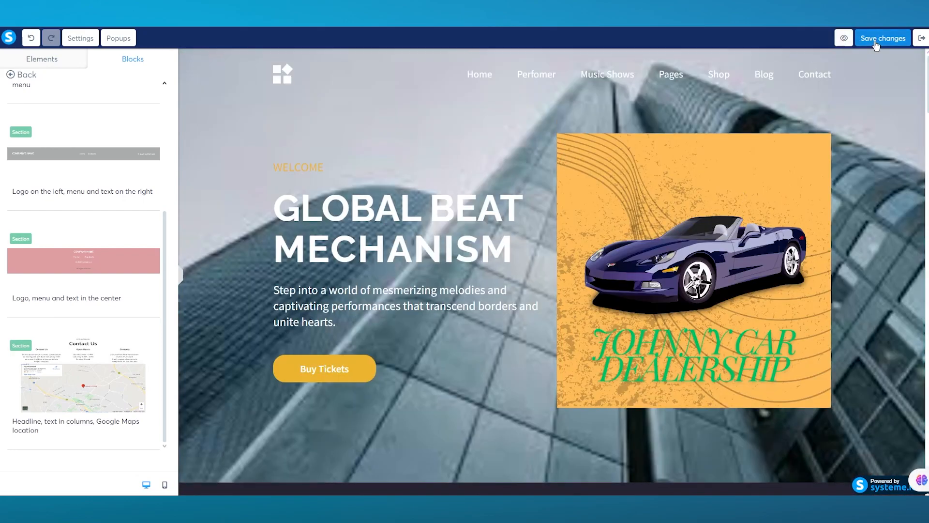
Step: Save the page changes and exit the editor, confirming Leave in the browser dialog
left_click(876, 45)
left_click(849, 138)
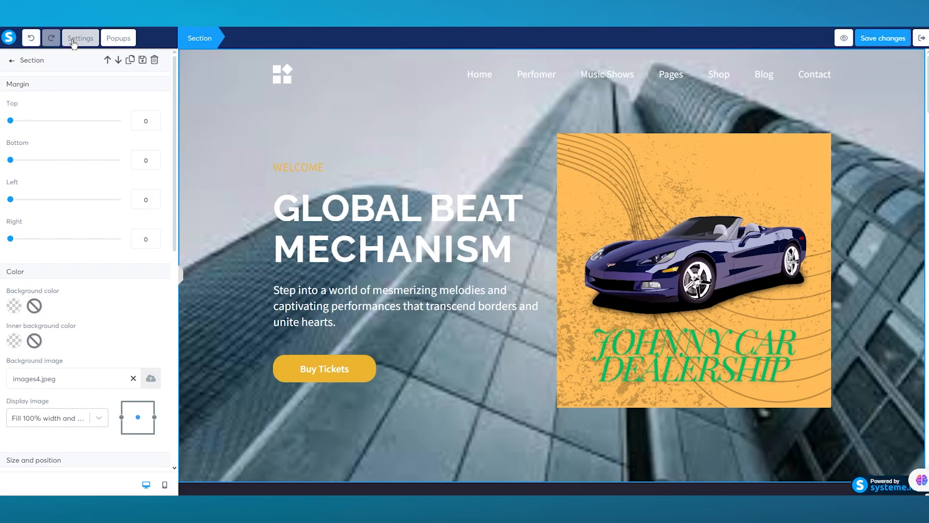
left_click(920, 42)
left_click(511, 51)
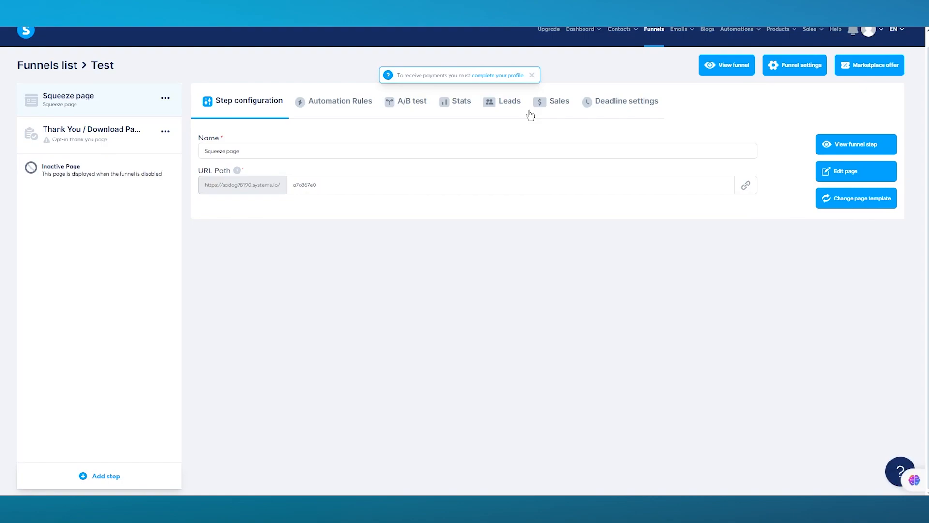
Step: Apply the 'Thank you for registering!' template to the Thank You / Download Page step
left_click(58, 140)
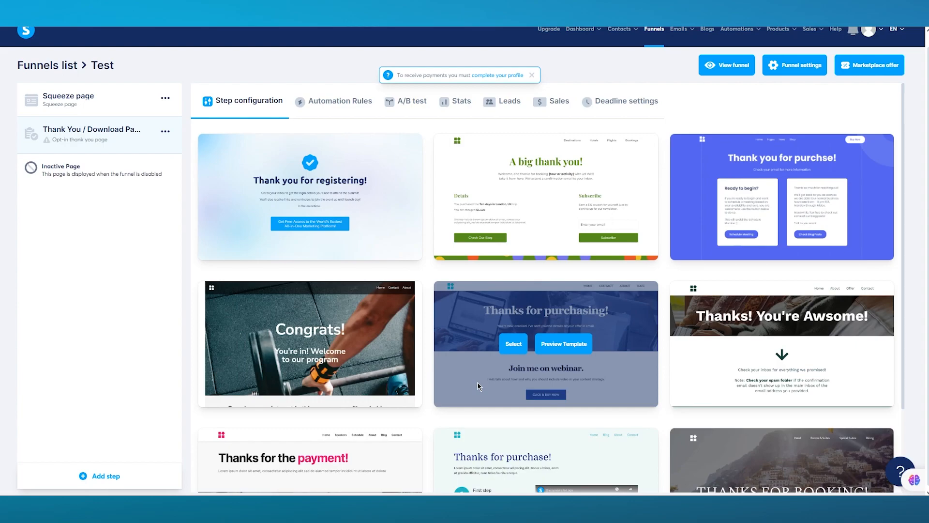
left_click(280, 199)
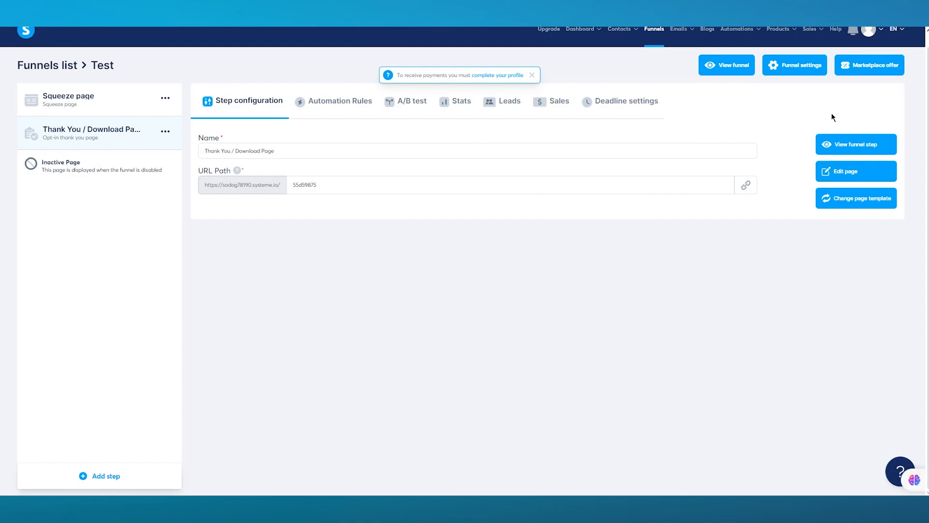
Step: Open and then exit the Inactive Page editor, returning to the Squeeze page step settings
left_click(97, 164)
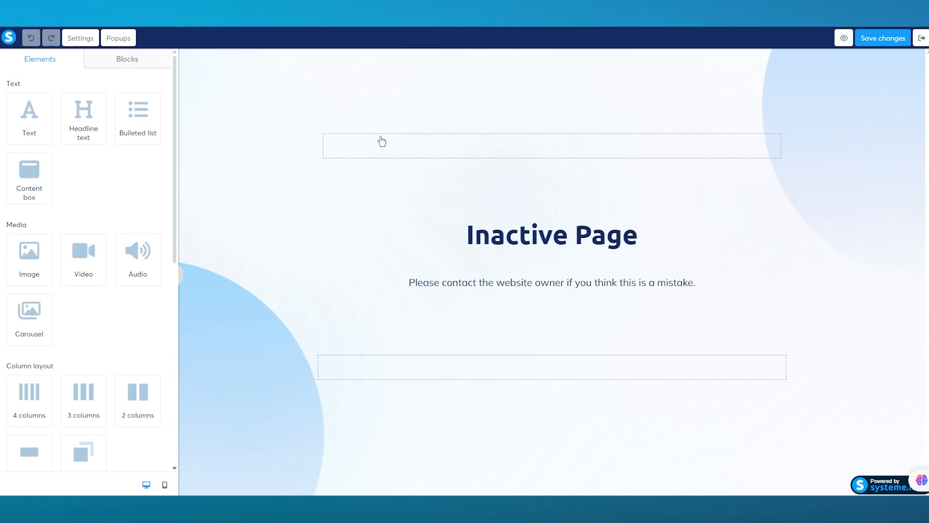
left_click(921, 42)
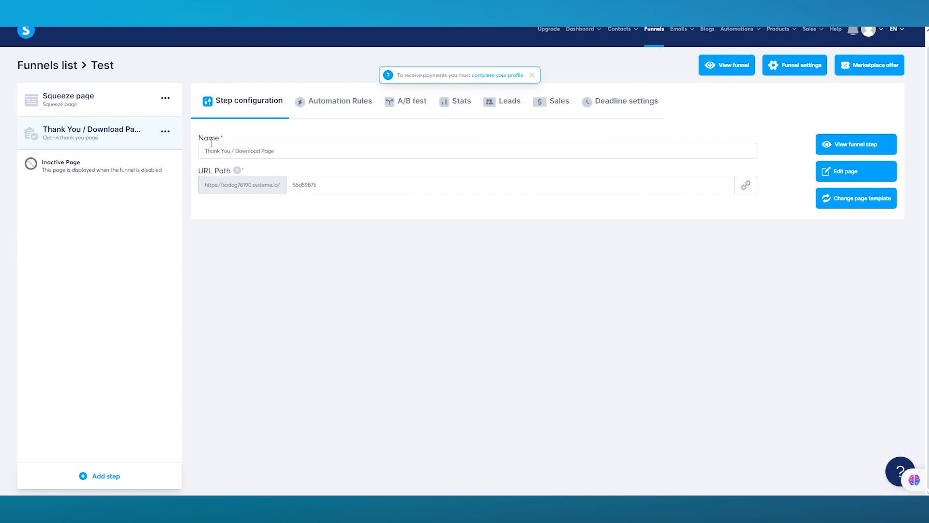
left_click(114, 107)
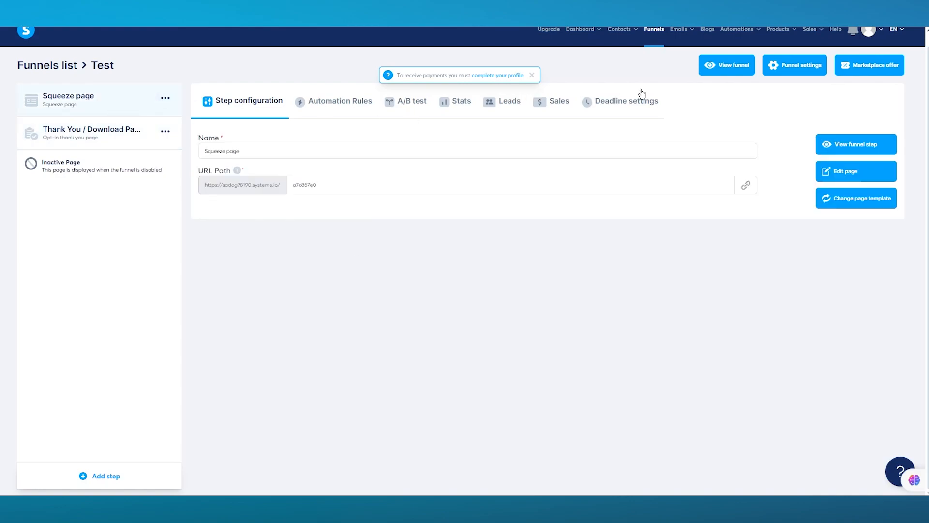
Step: View the Test funnel live, scroll through the Global Beat Mechanism page and follow the Perfomer link
left_click(721, 61)
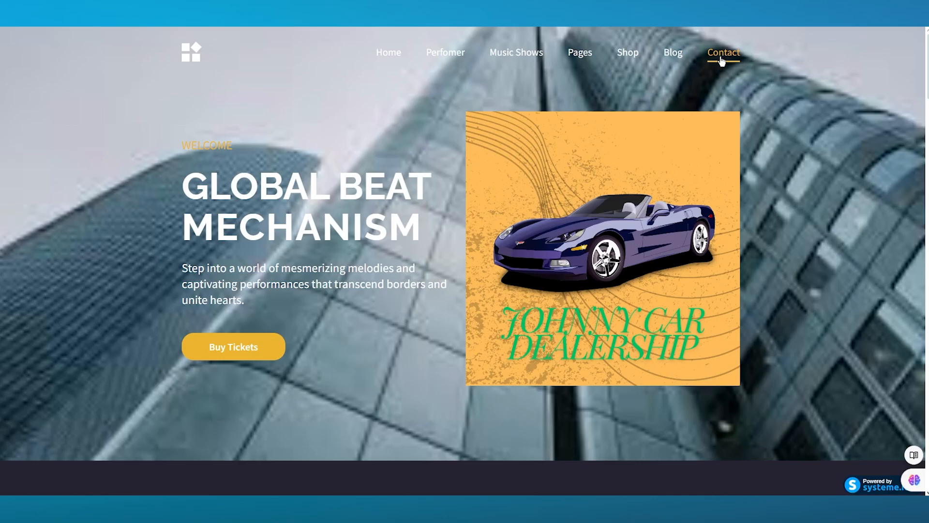
scroll(678, 183, "down", 20)
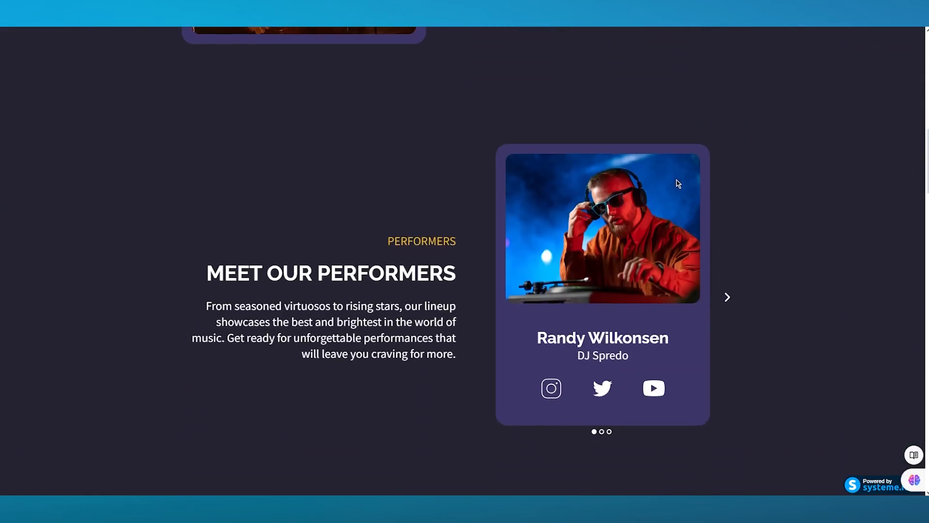
scroll(677, 183, "down", 5)
scroll(676, 179, "up", 15)
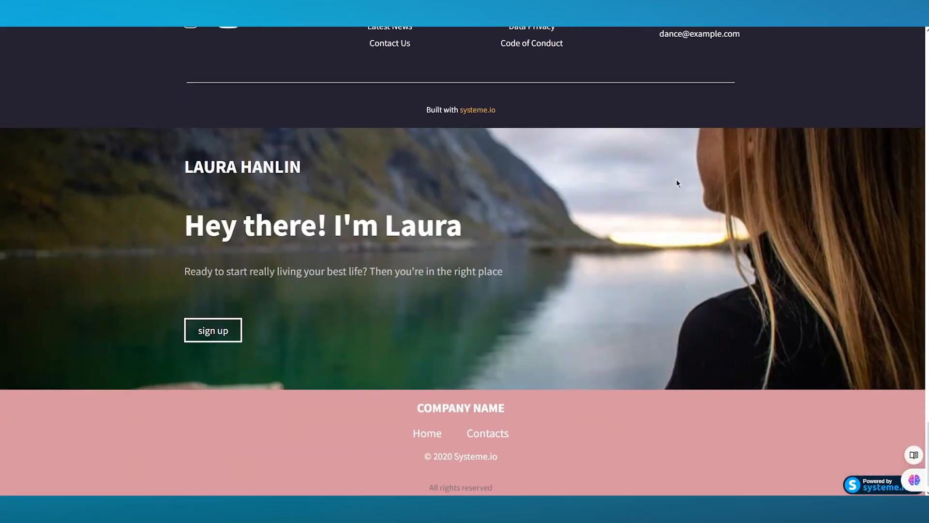
scroll(676, 179, "up", 10)
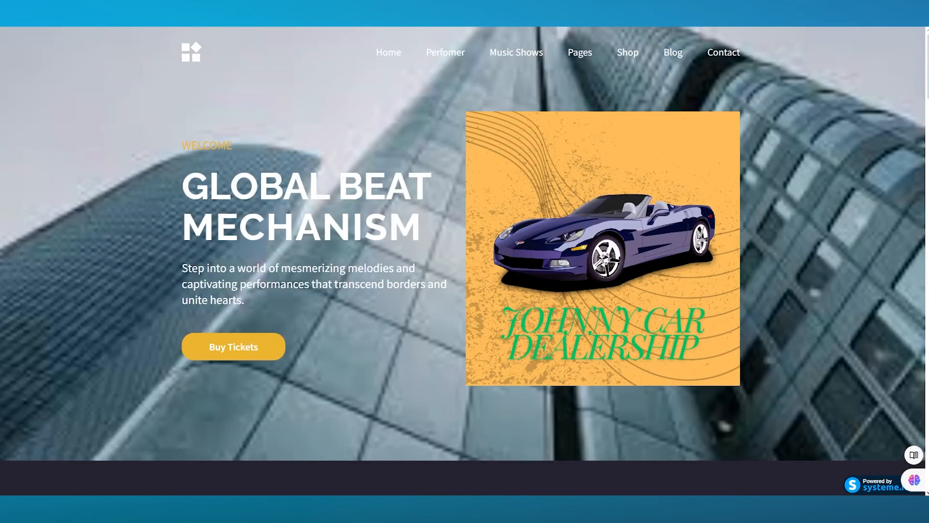
left_click(441, 55)
Step: Continue to the live 'Thank you for registering!' page and briefly select its heading text
left_click(242, 343)
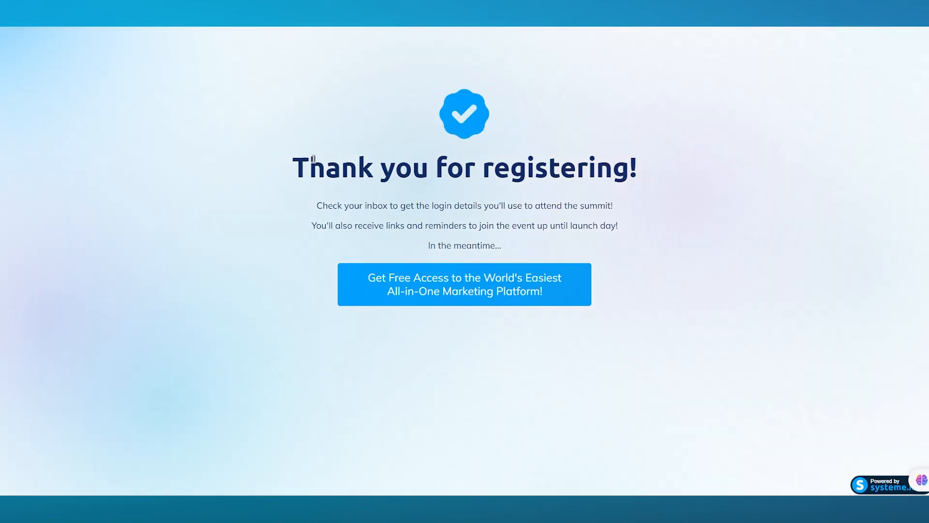
left_click_drag(313, 159, 555, 170)
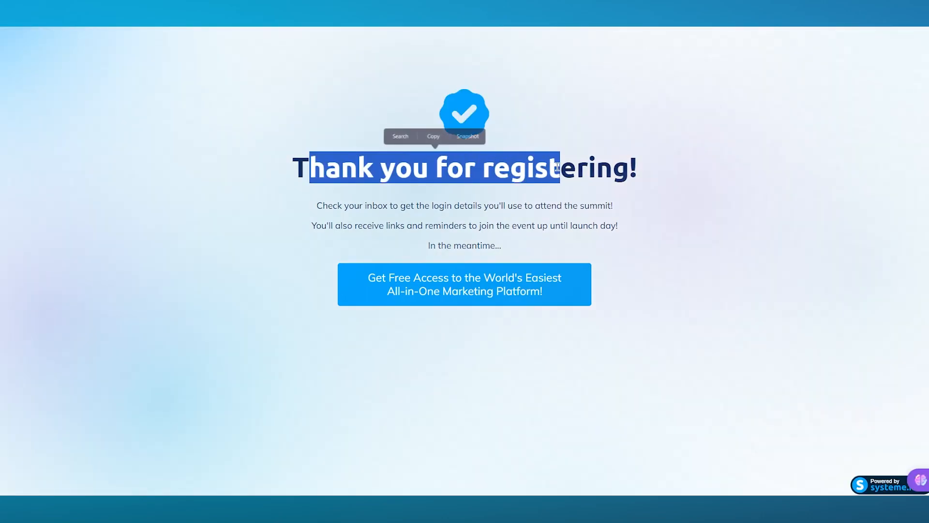
left_click(740, 234)
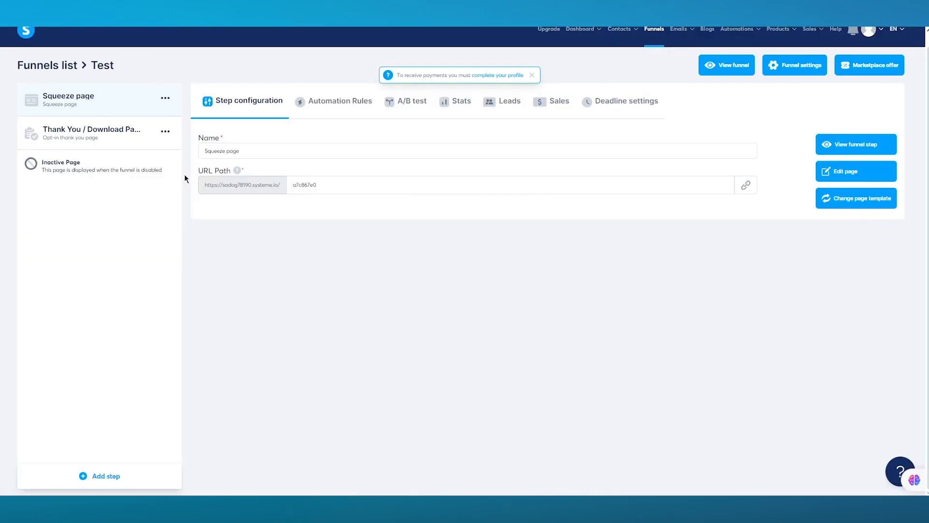
Step: From the Funnels list, view the Test funnel's share link and close the dialog
scroll(505, 246, "up", 1)
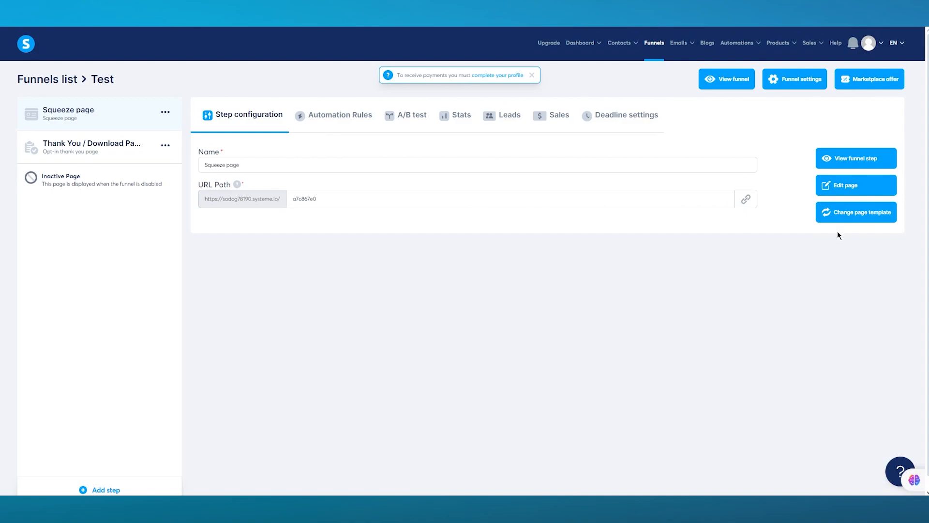
left_click(654, 44)
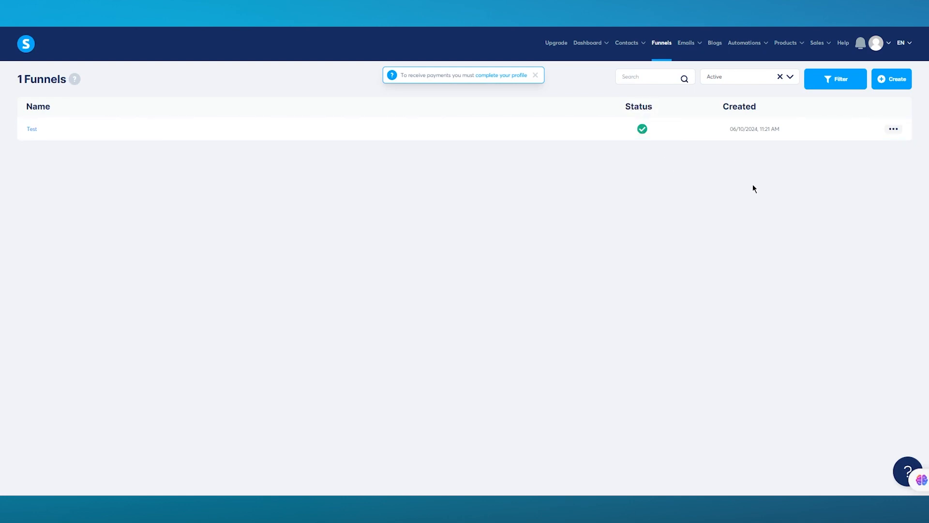
left_click(893, 130)
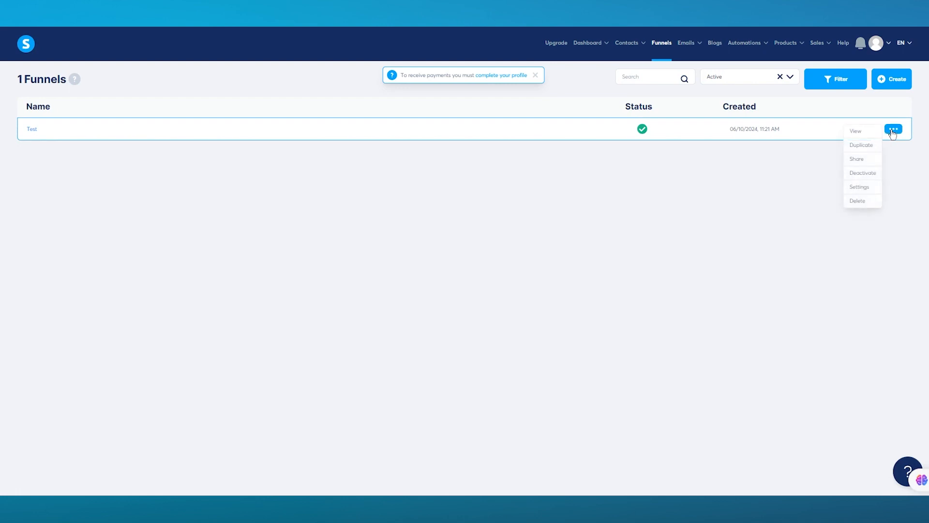
left_click(858, 159)
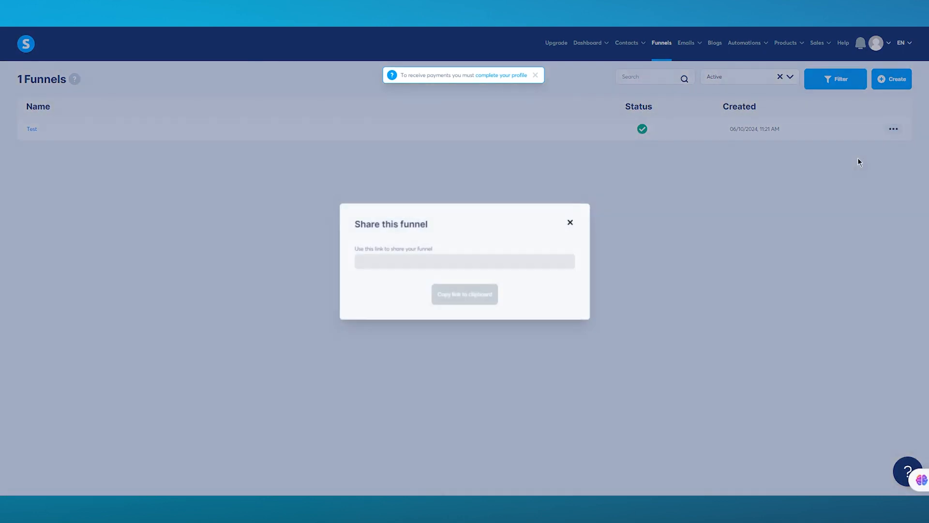
left_click(571, 222)
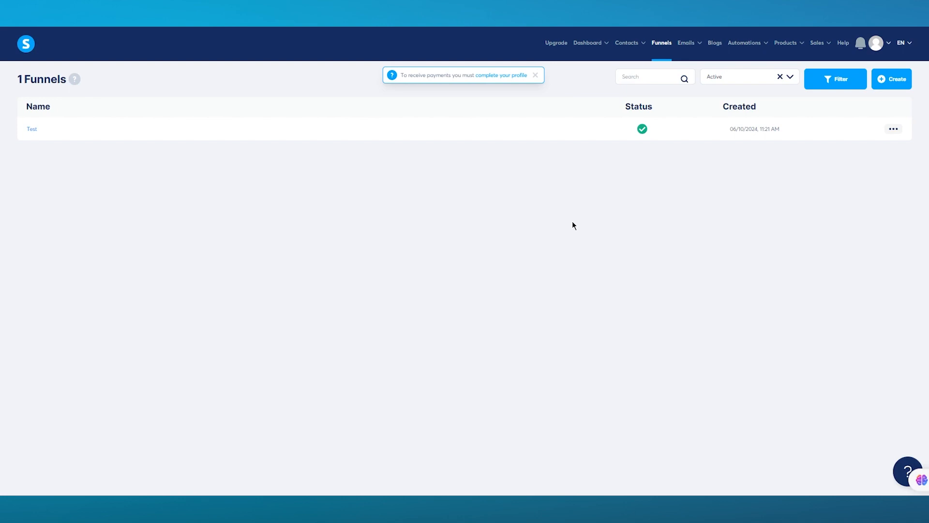
mouse_move(691, 54)
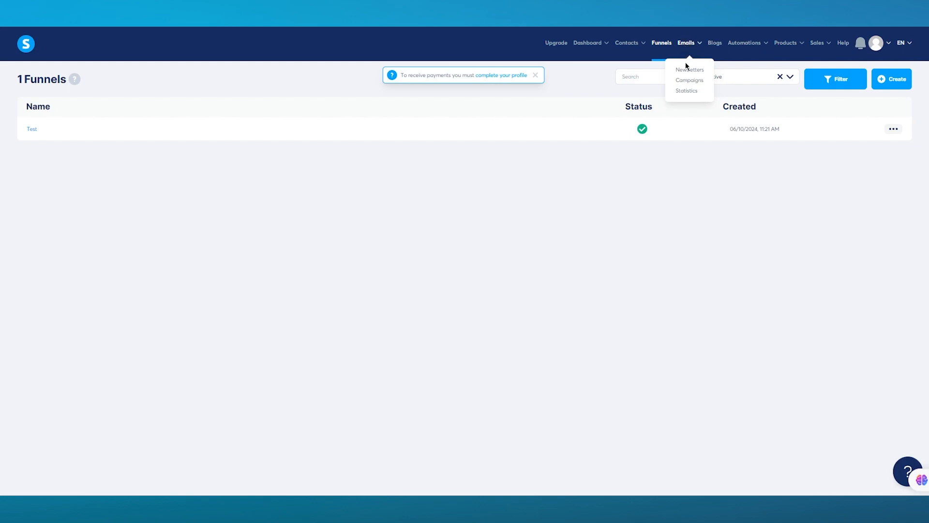
Step: Start a new newsletter with subject 'TEST' and fill in the sender name
left_click(691, 70)
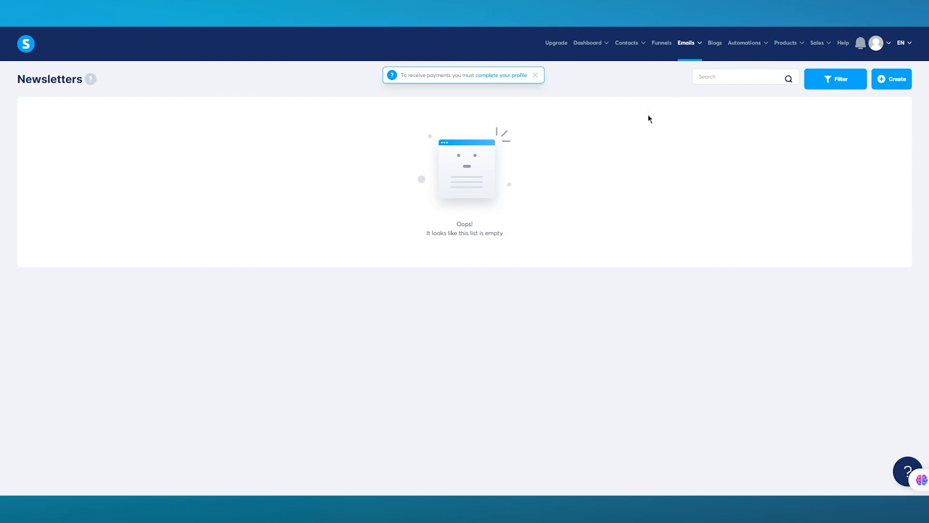
left_click(882, 85)
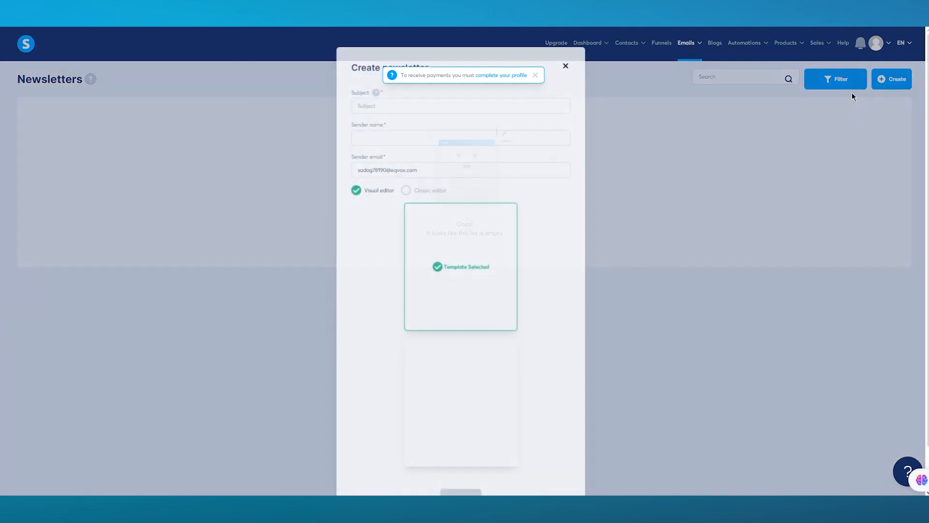
scroll(498, 275, "down", 1)
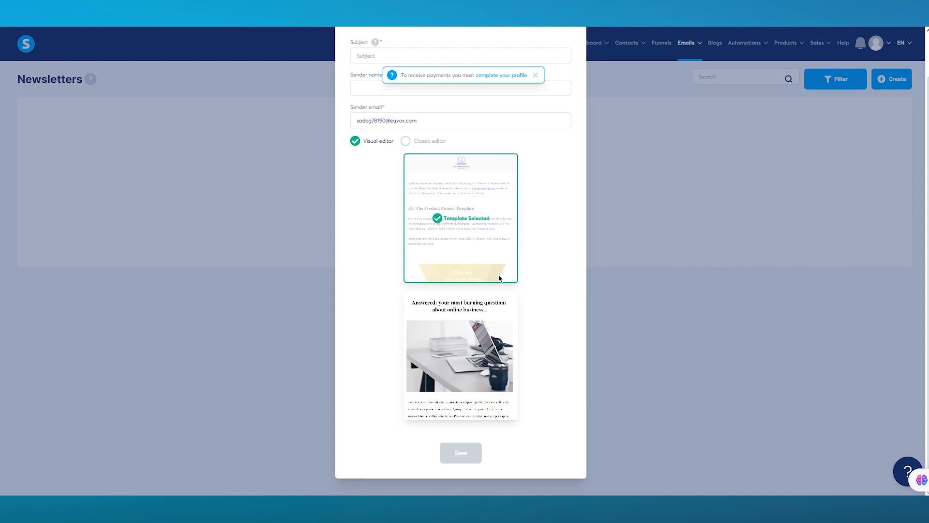
scroll(522, 281, "up", 1)
left_click(377, 102)
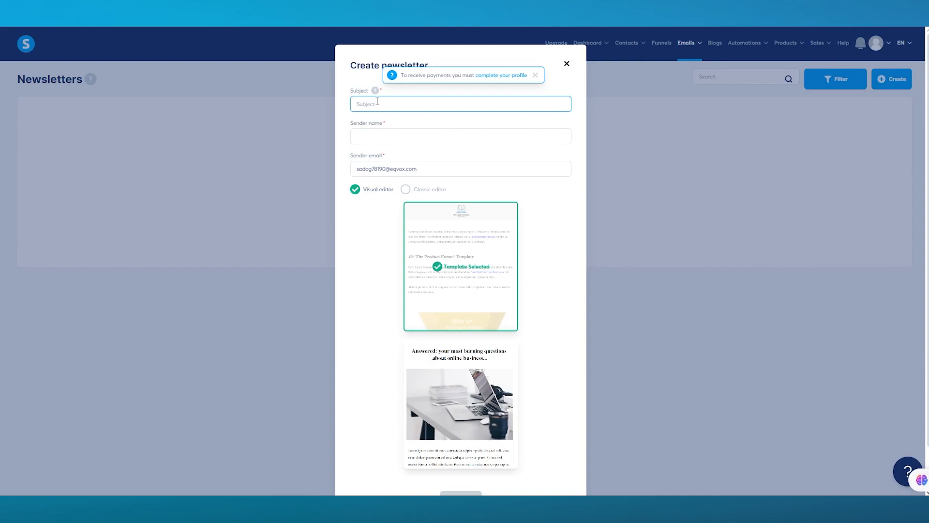
type("TEST")
left_click(367, 136)
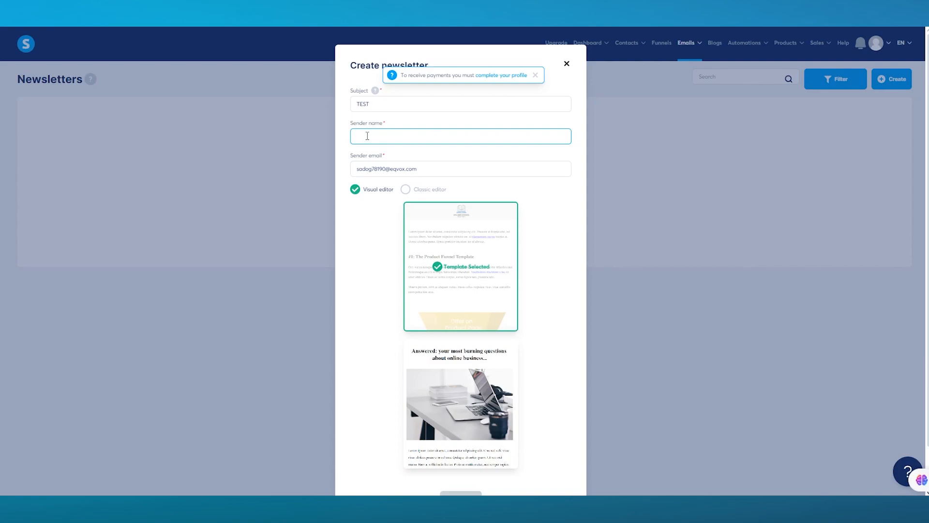
type("AlIIE")
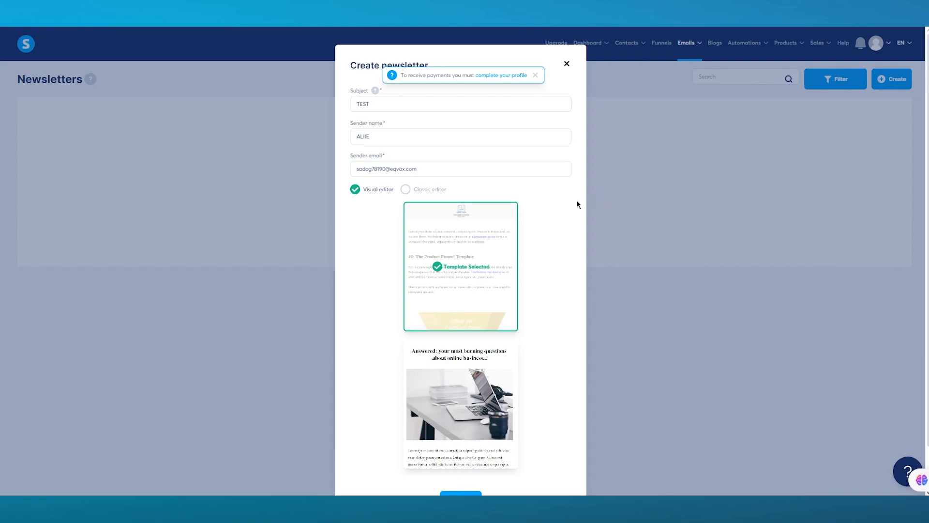
Step: Choose the Visual editor with the first email template and try saving the newsletter
left_click(405, 189)
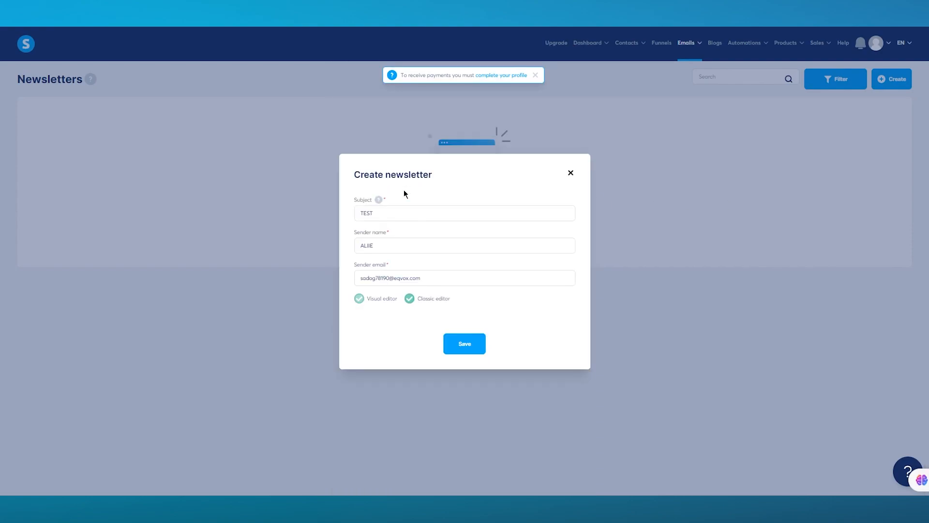
left_click(371, 303)
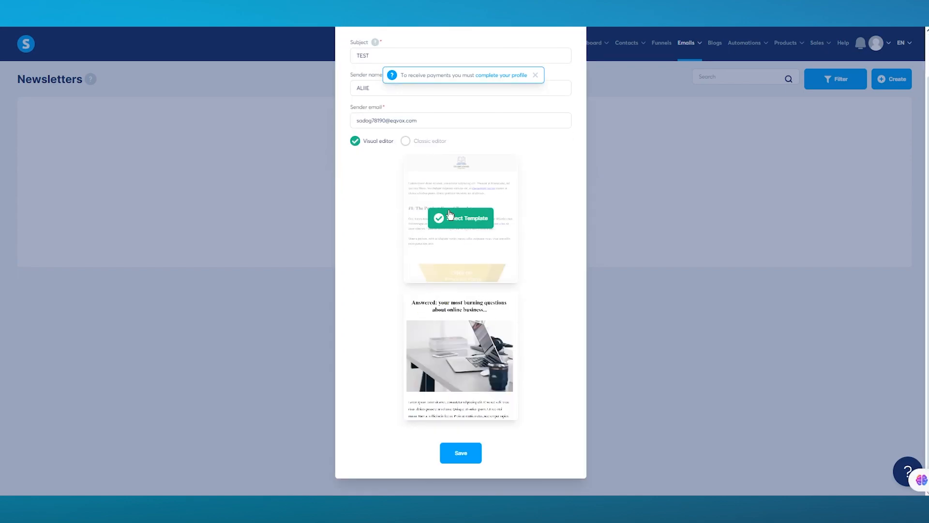
left_click(449, 216)
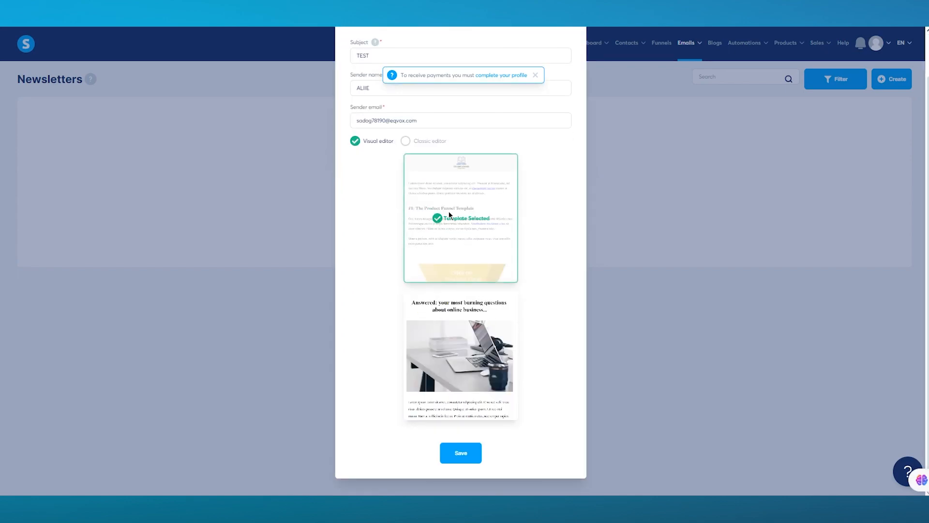
left_click(463, 458)
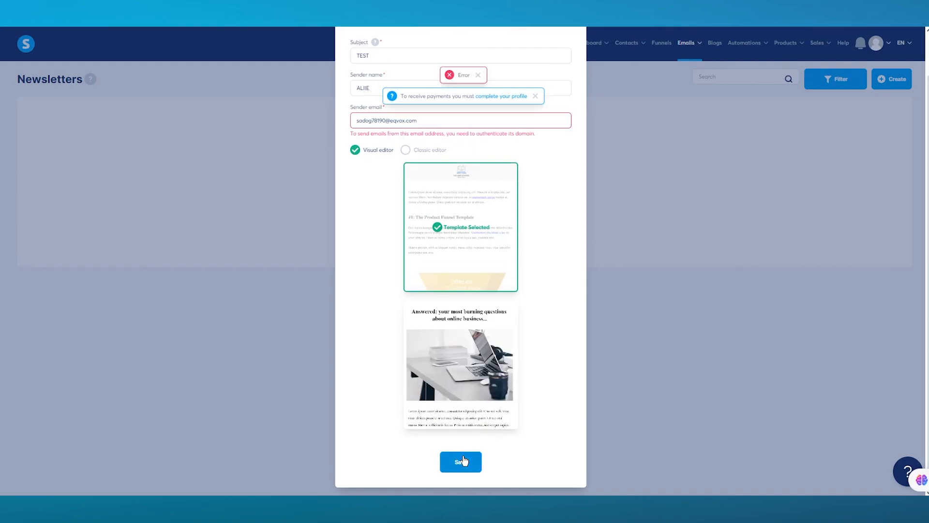
Step: Replace the sender email with the suggested address and save the newsletter again
scroll(528, 305, "up", 1)
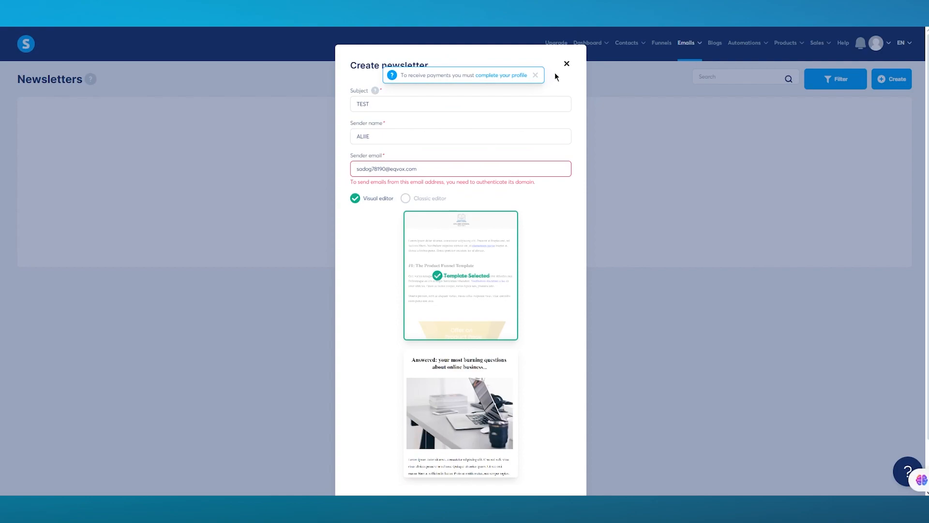
left_click_drag(428, 170, 349, 182)
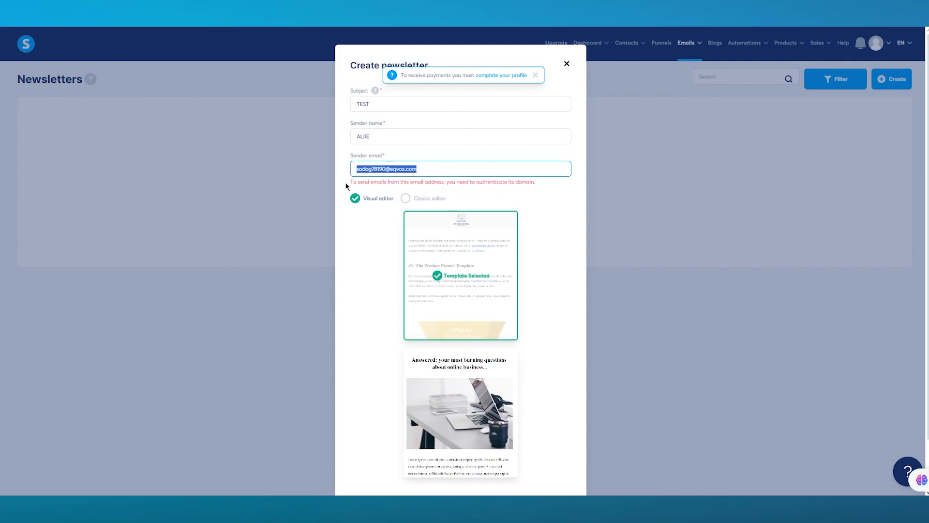
type("SA")
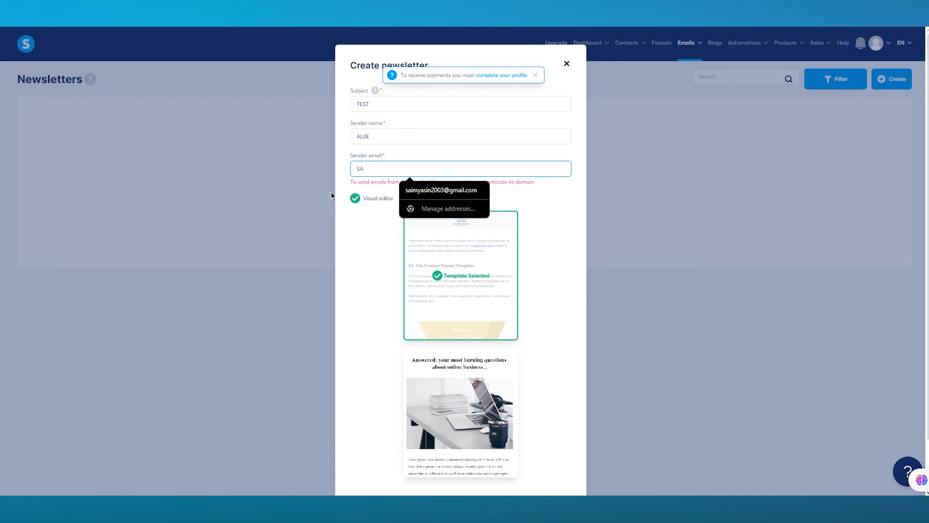
key("Down")
key("Return")
scroll(417, 268, "down", 1)
left_click(469, 457)
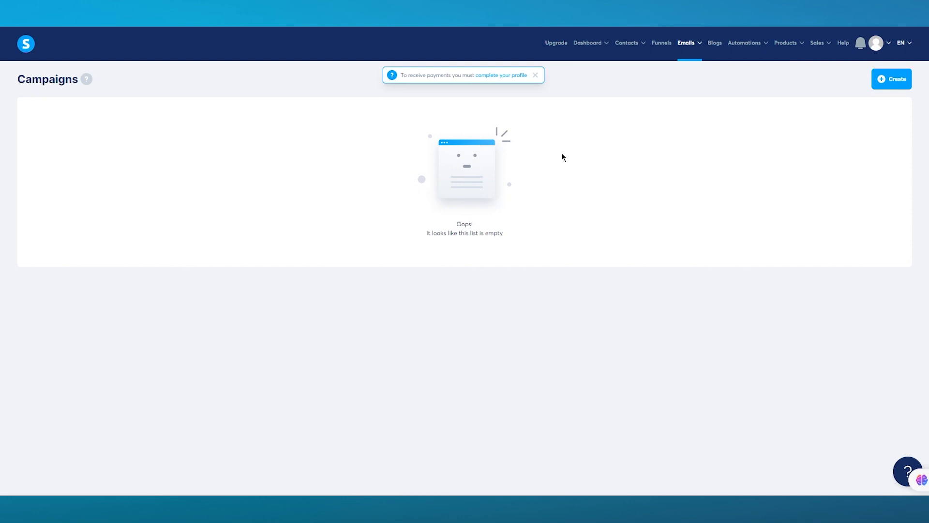
Step: Create a new email campaign named 'BCNBC'
mouse_move(687, 44)
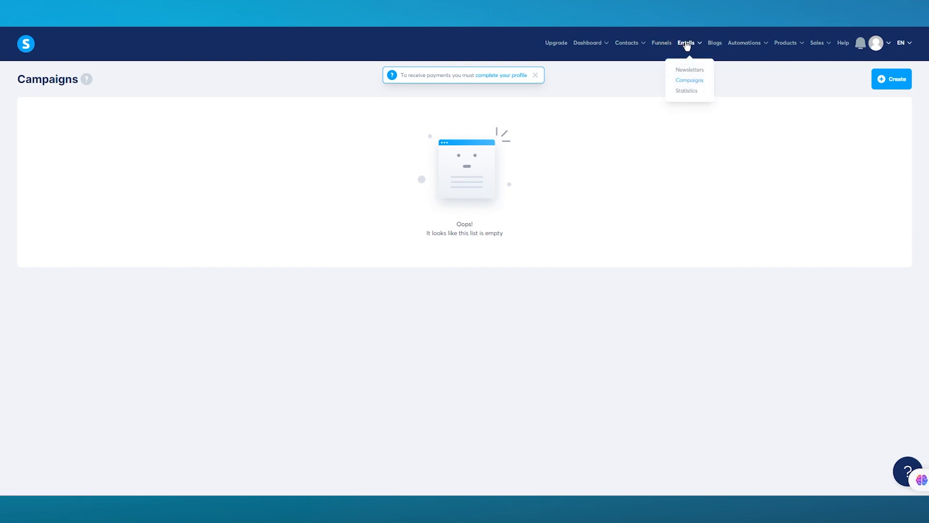
left_click(889, 87)
left_click(489, 230)
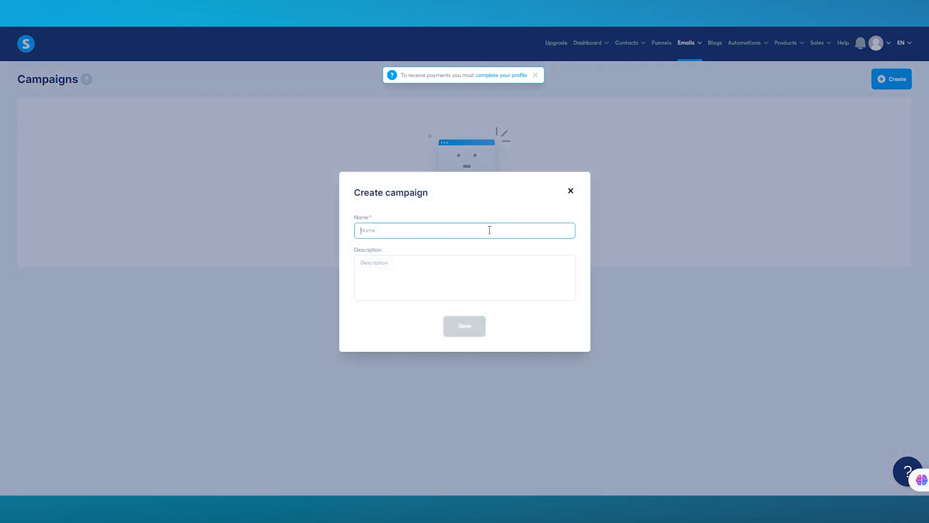
type("BCNBC")
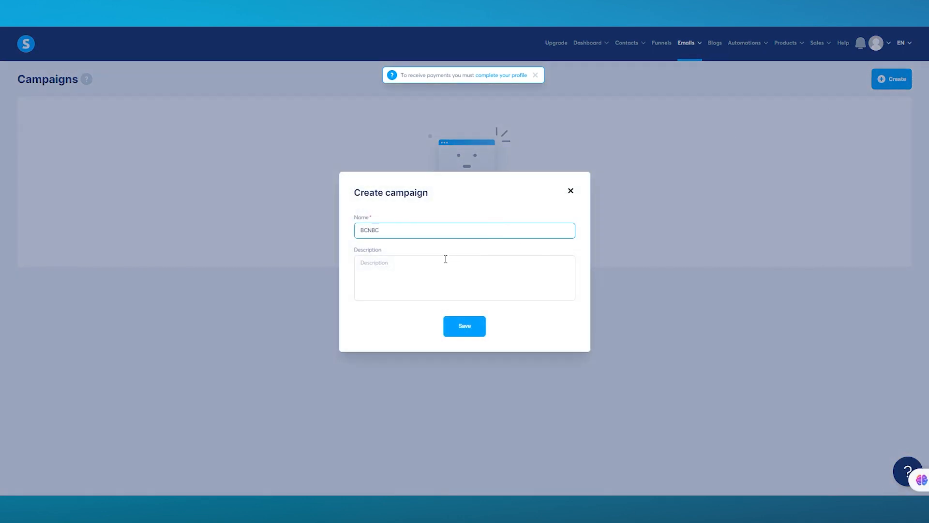
left_click(467, 331)
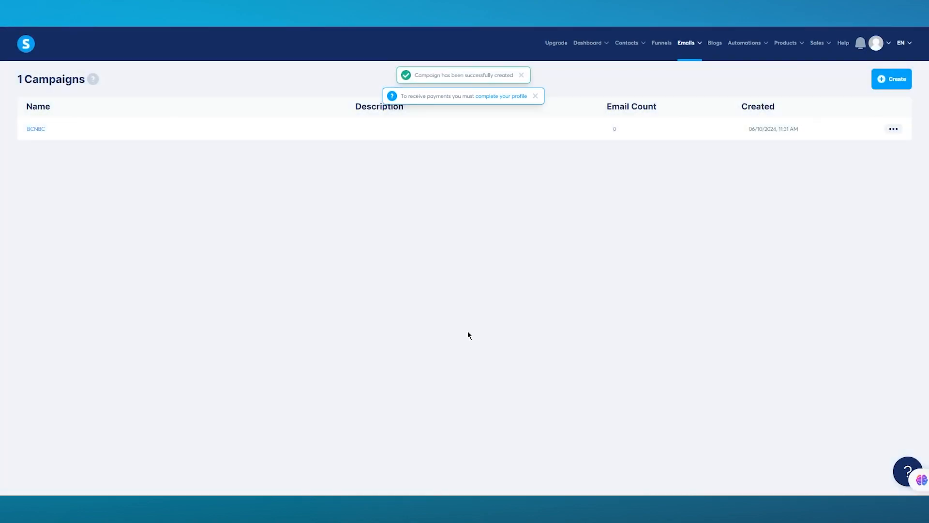
Step: In the BCNBC campaign, start an email with subject 'B NBV' and sender name 'BNVNB'
left_click(38, 130)
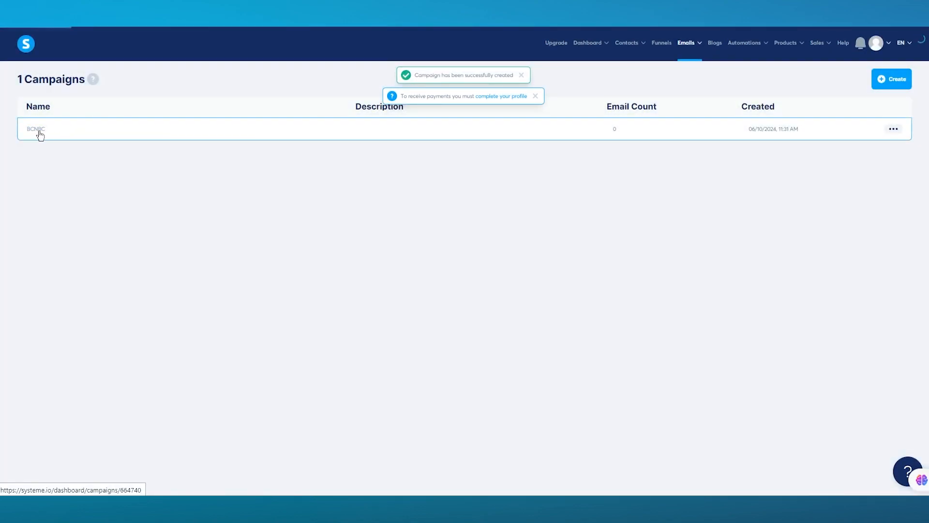
left_click(893, 78)
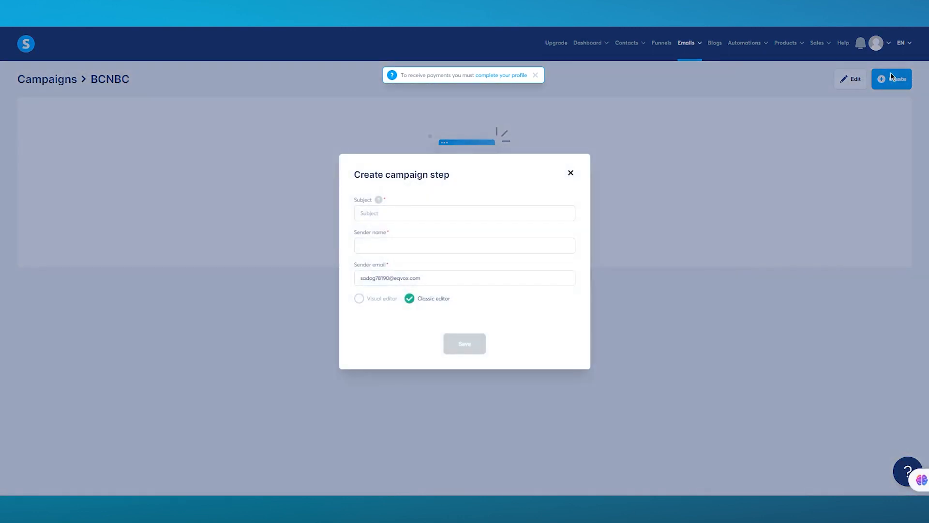
left_click(448, 214)
type("B NBV")
left_click(400, 241)
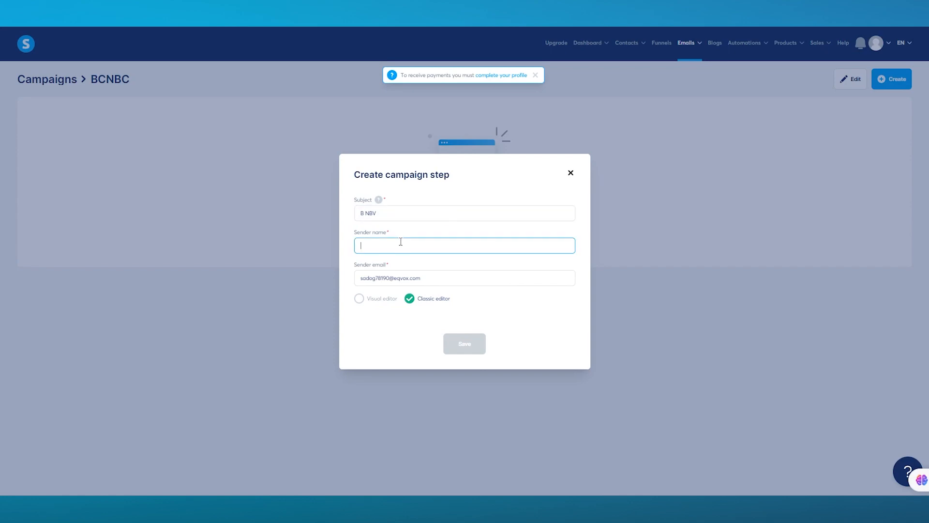
type("BNVNB")
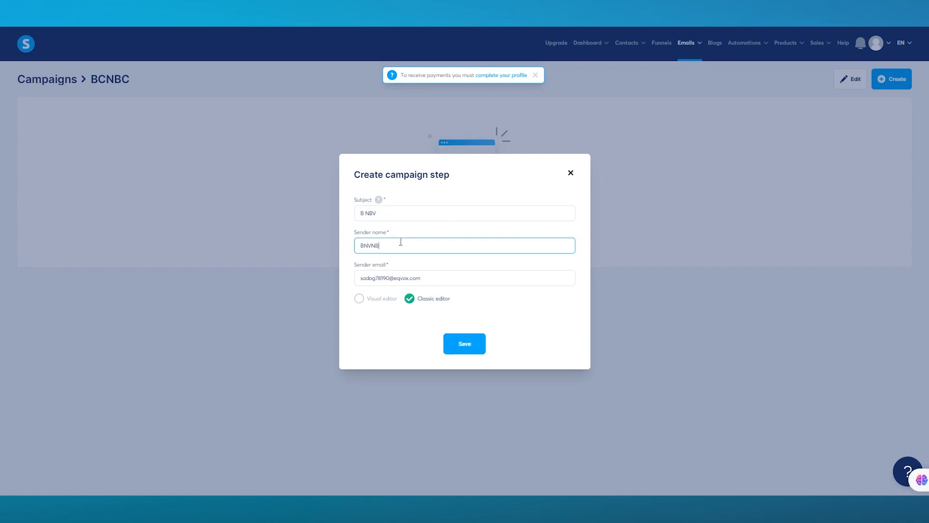
Step: Pick the Visual editor, attempt to save despite the sender email error, then close the form unsaved
left_click(373, 299)
scroll(476, 425, "down", 1)
left_click(452, 459)
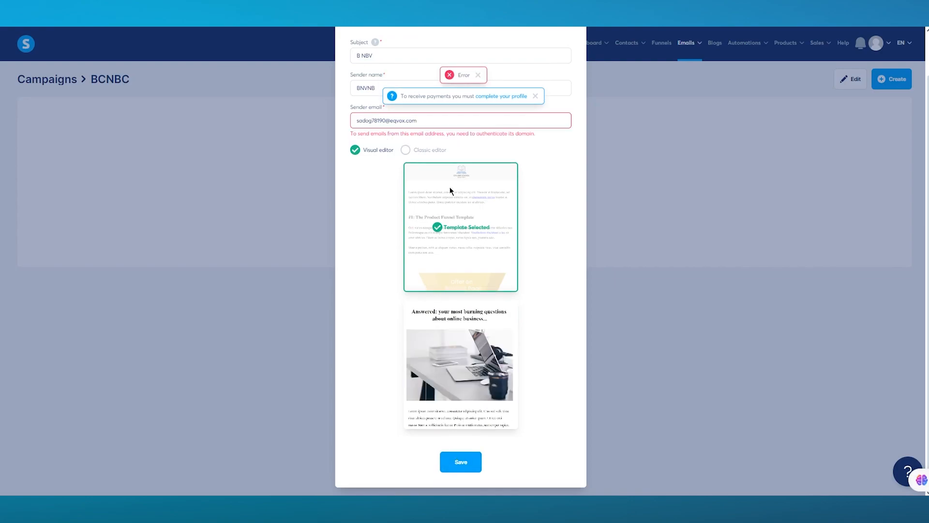
scroll(454, 188, "up", 1)
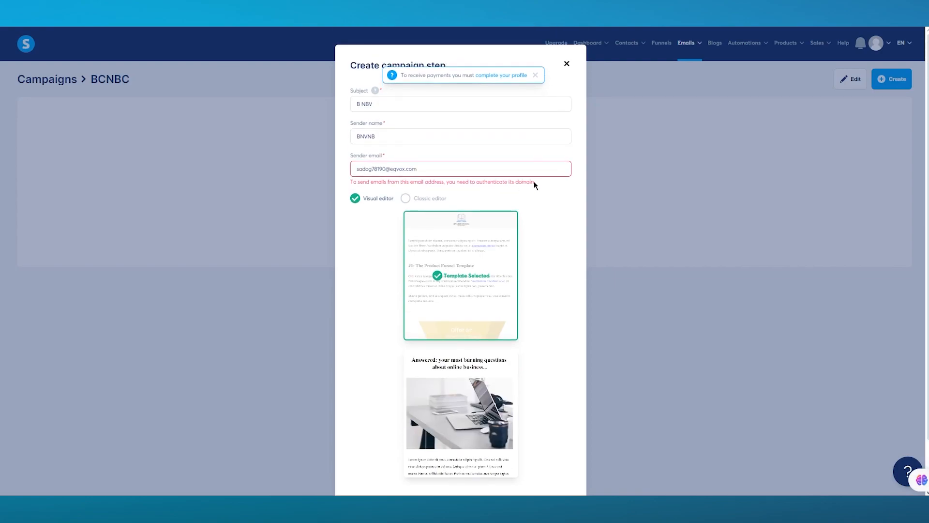
left_click_drag(533, 183, 356, 167)
left_click(554, 202)
left_click(567, 65)
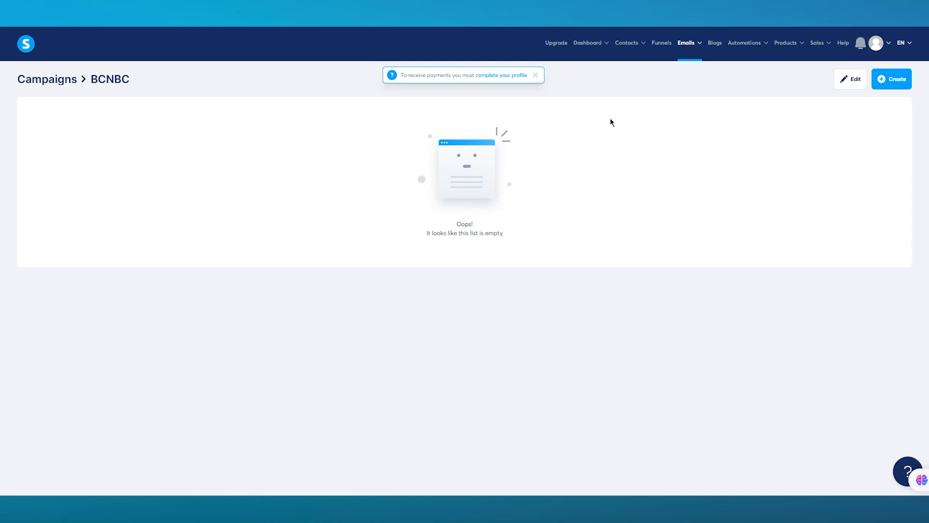
mouse_move(687, 58)
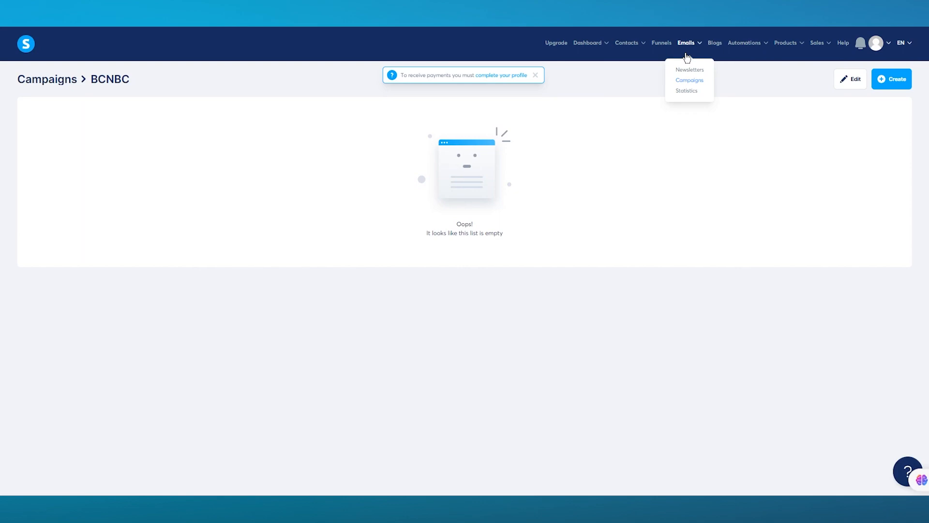
Step: Start a new blog named 'BCNBCNB'
left_click(720, 44)
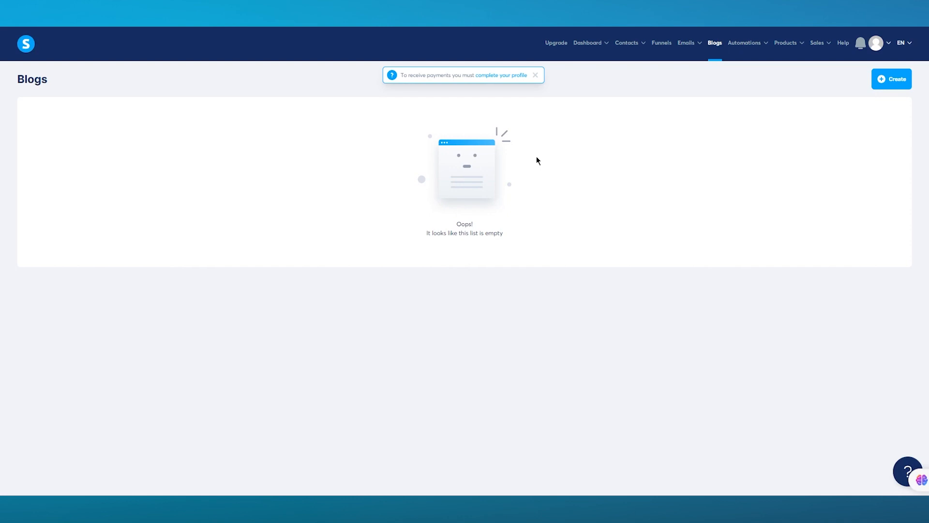
left_click(879, 85)
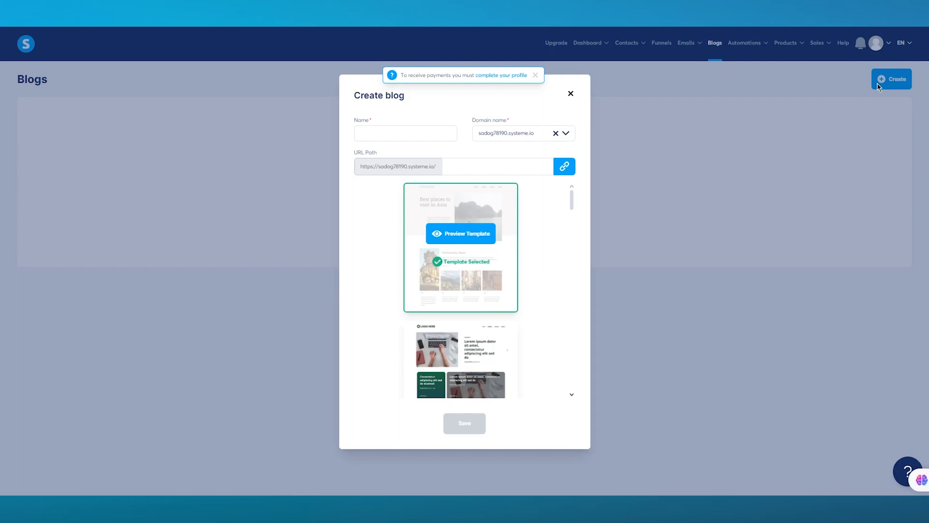
left_click(380, 136)
type("BCNBCNB")
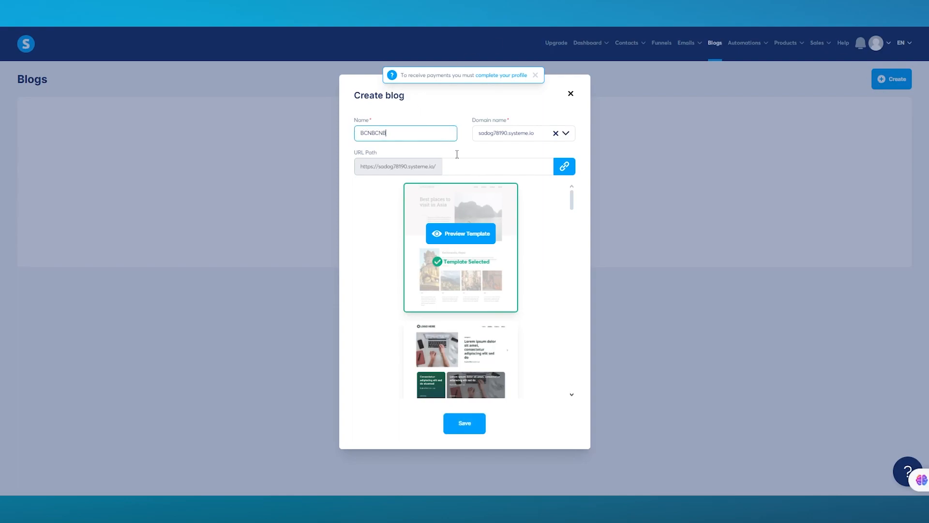
Step: Set the blog URL path to 'VNBVNB' and copy the blog address
left_click(472, 166)
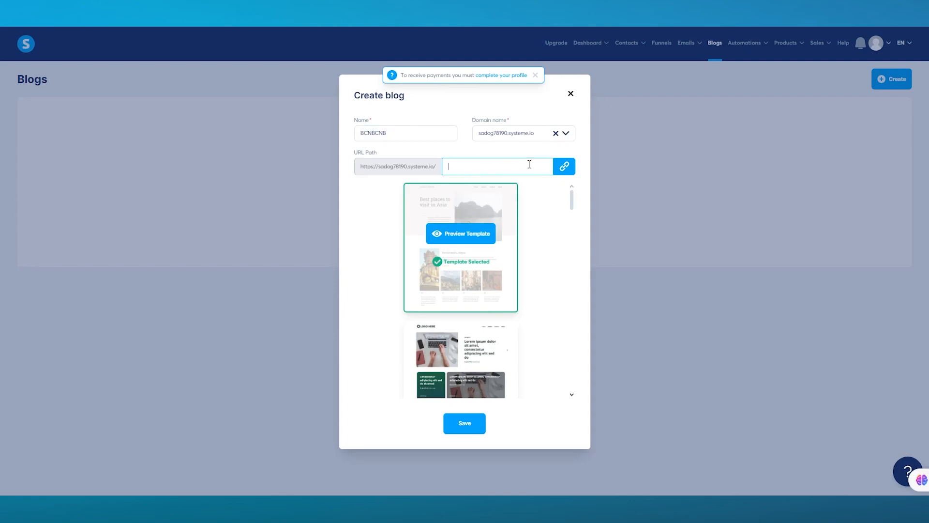
left_click(565, 167)
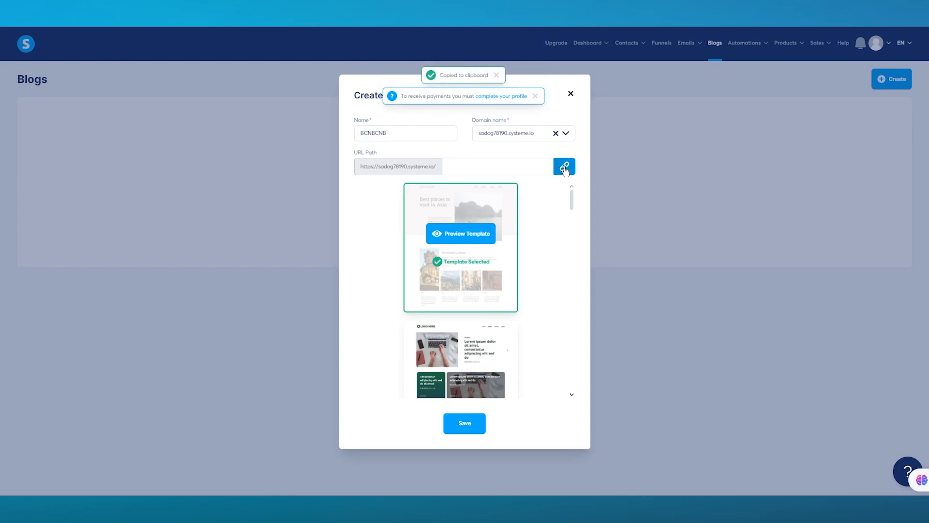
left_click(488, 165)
type("VNBVNB")
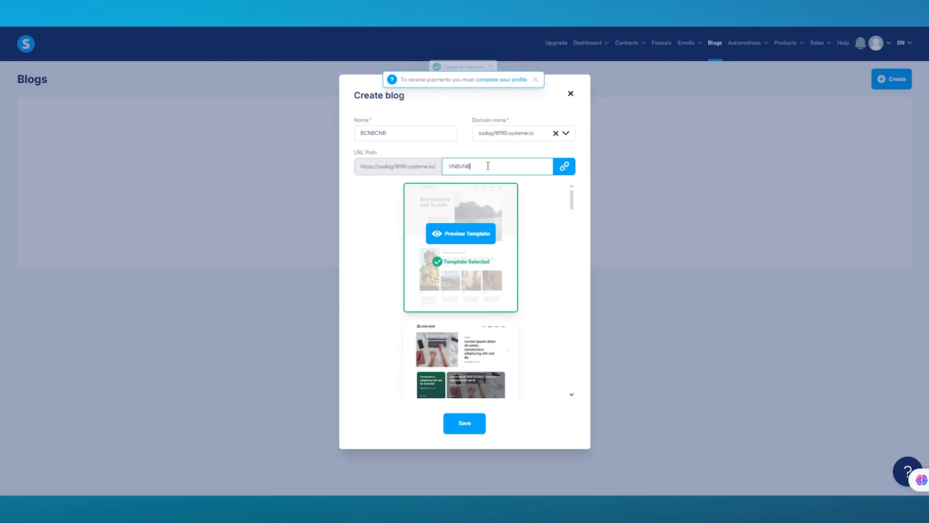
left_click(563, 167)
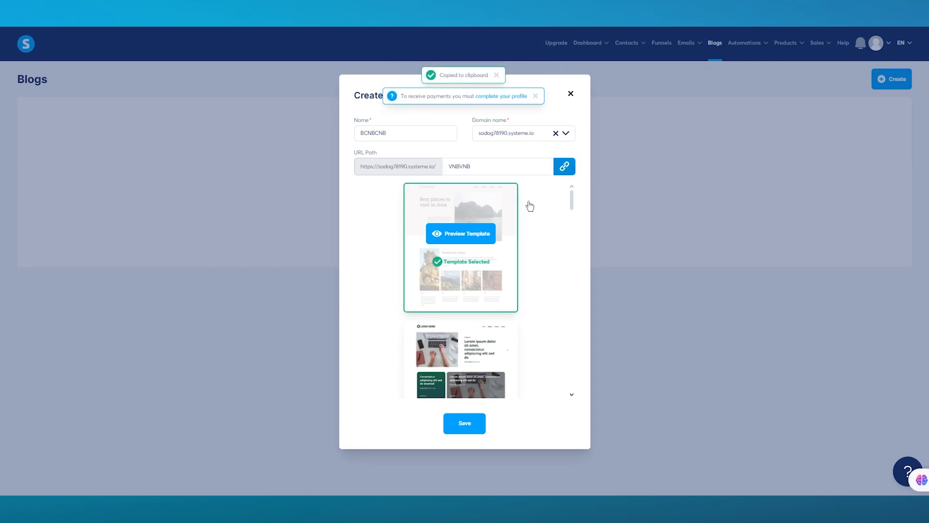
Step: Replace the rejected URL path with 'cncbnvnnbv6vnbv' and save the blog
left_click(466, 423)
left_click(490, 155)
left_click_drag(490, 154, 437, 156)
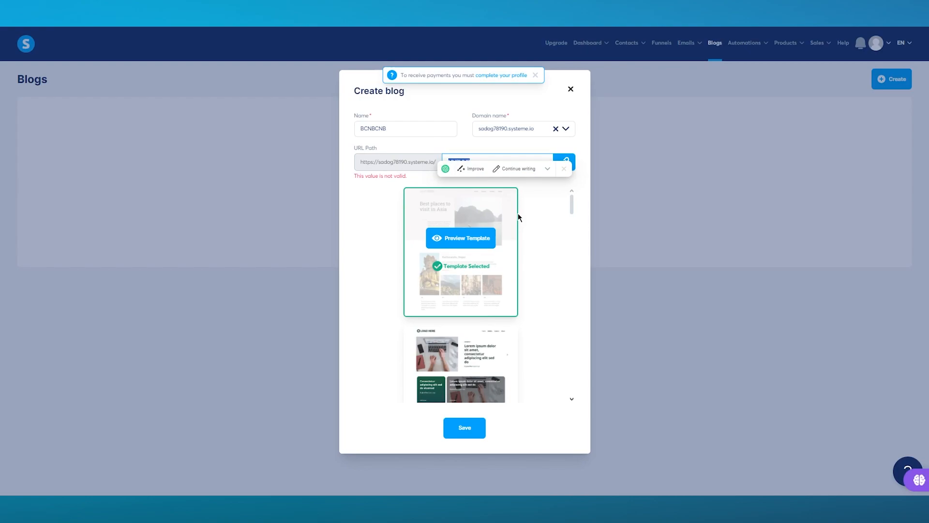
type("cncbnvnnbv6v")
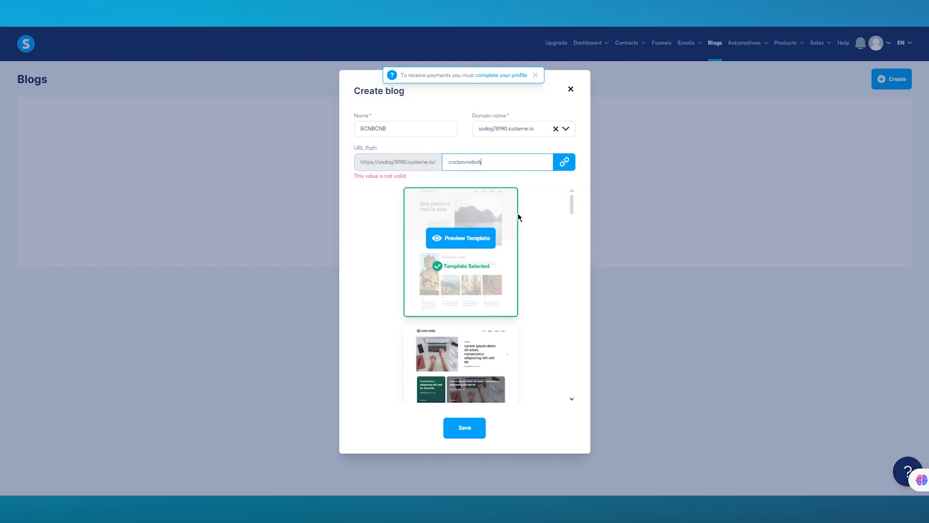
type("nbv")
left_click(466, 427)
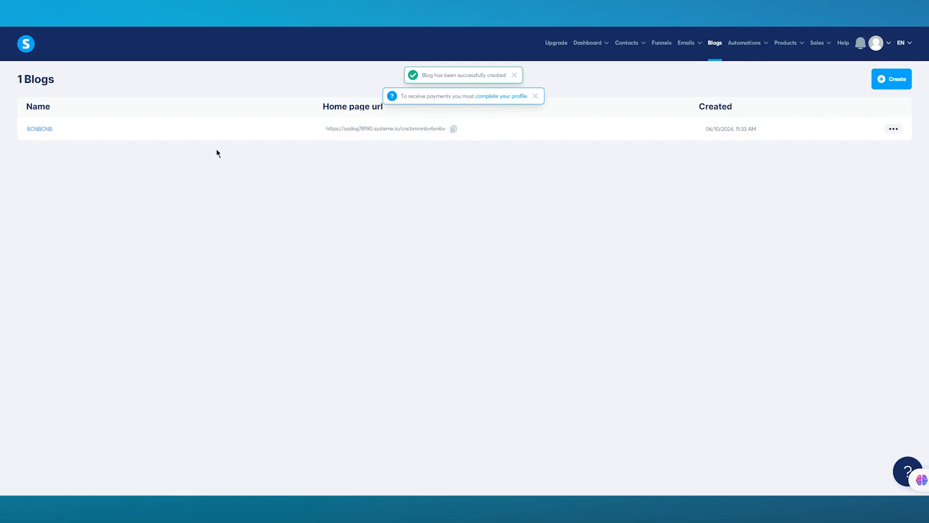
Step: Open the BCNBCNB blog's posts, preview the new post form, and close it without saving
left_click(41, 128)
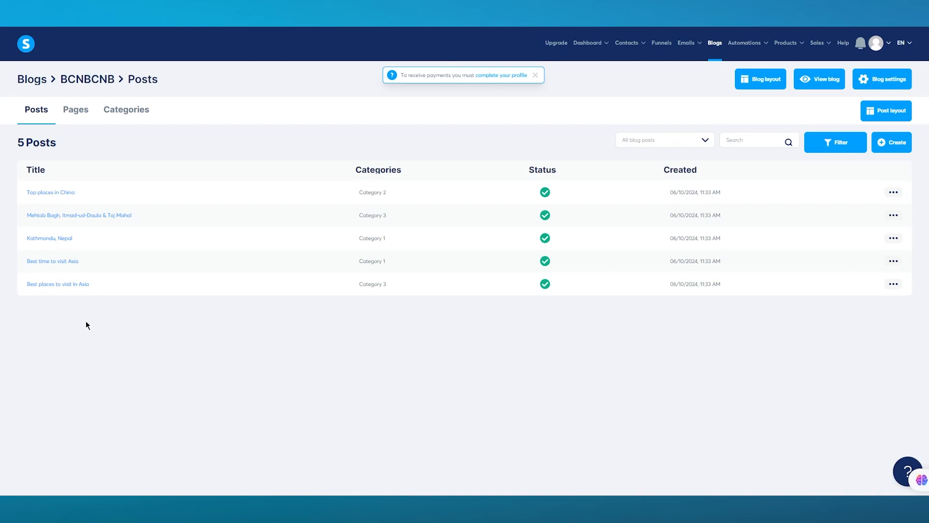
left_click(879, 145)
left_click(439, 187)
left_click(417, 220)
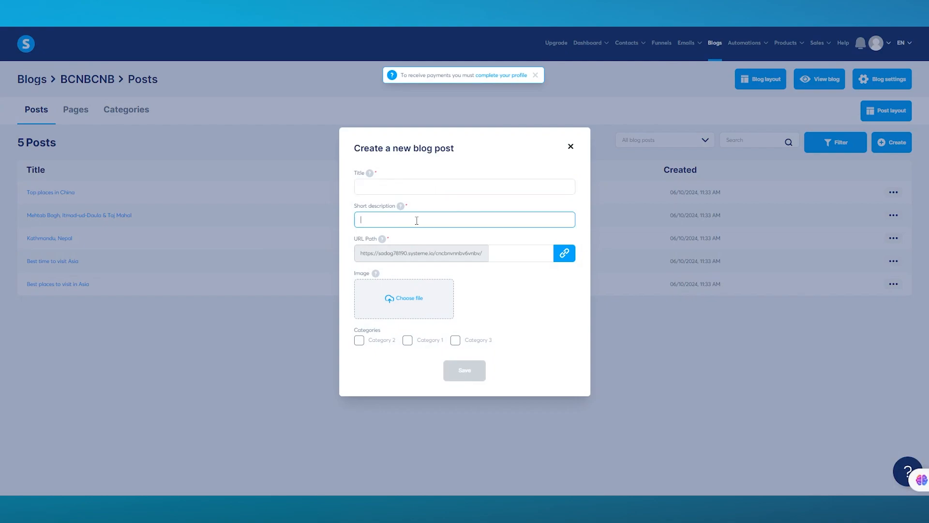
left_click(570, 145)
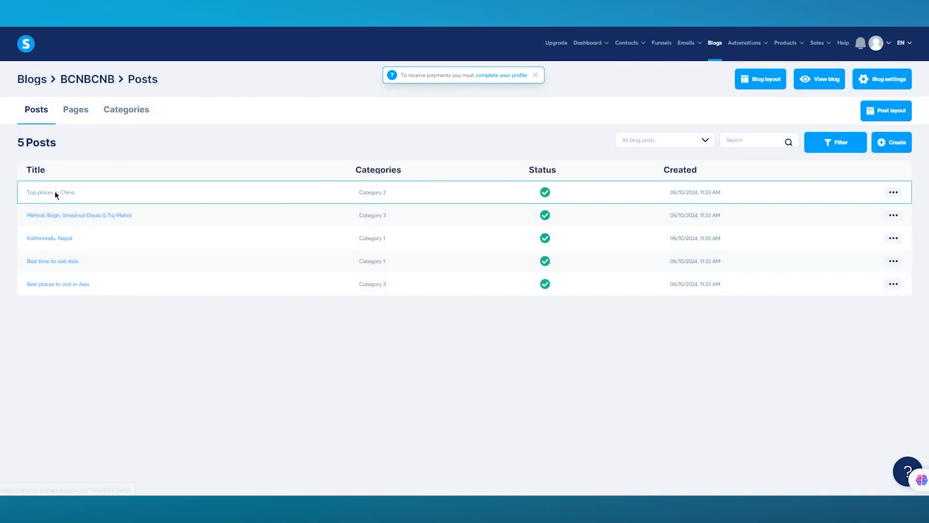
Step: Read through the 'Top places in China' post, then view the blog's Pages and Categories 1–3
left_click(57, 195)
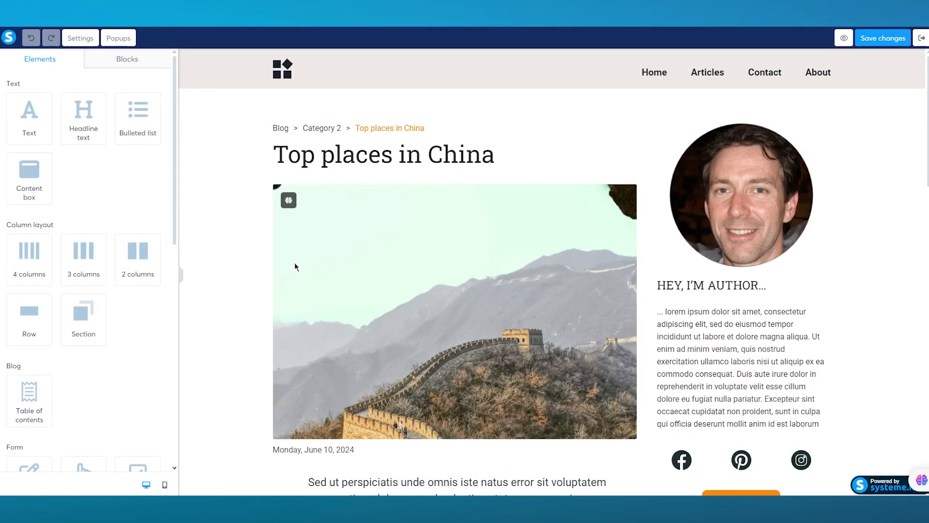
scroll(295, 265, "down", 15)
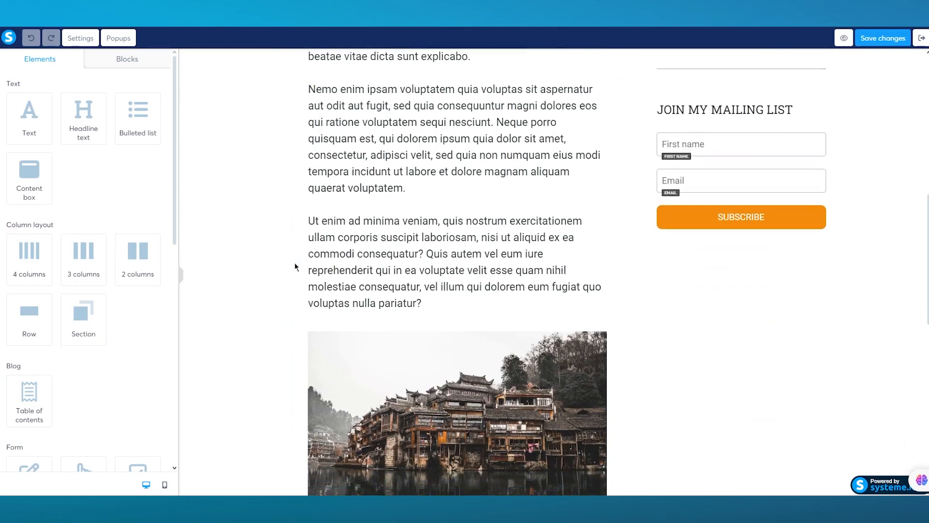
scroll(296, 267, "down", 4)
scroll(296, 267, "up", 20)
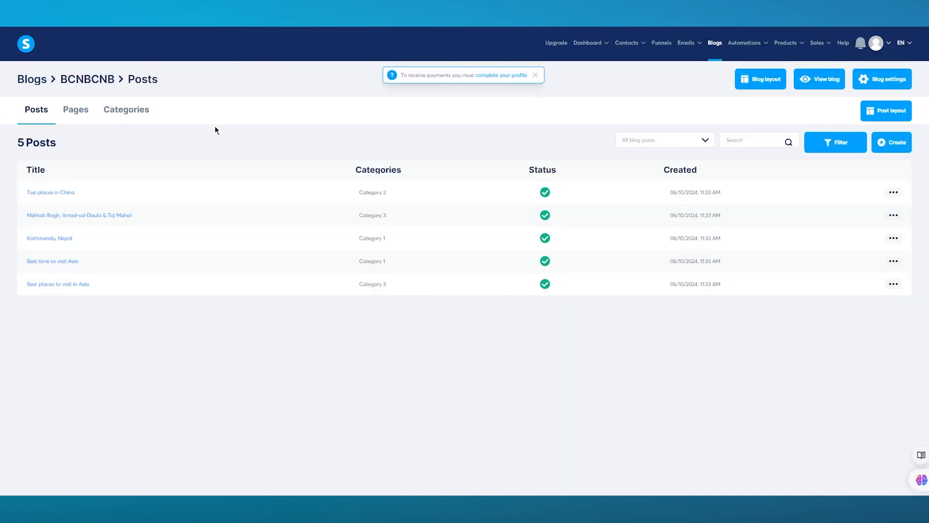
left_click(74, 115)
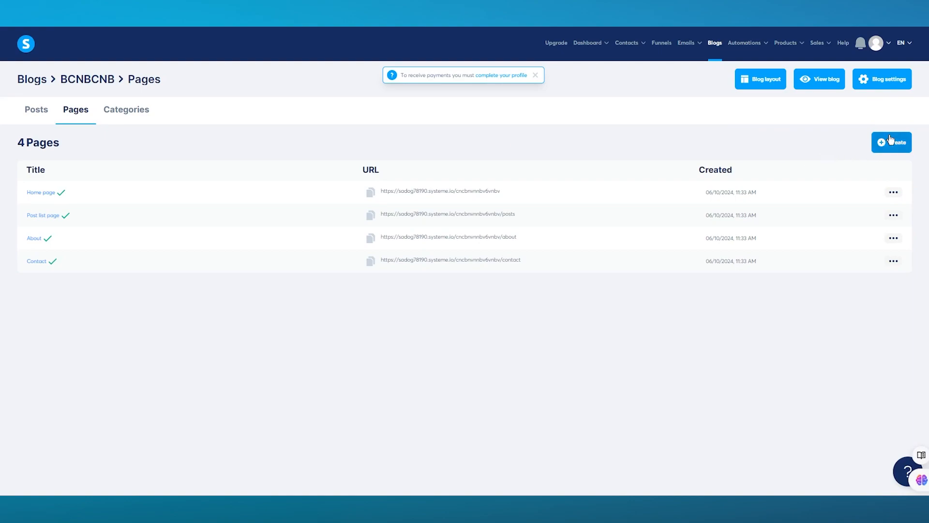
left_click(139, 119)
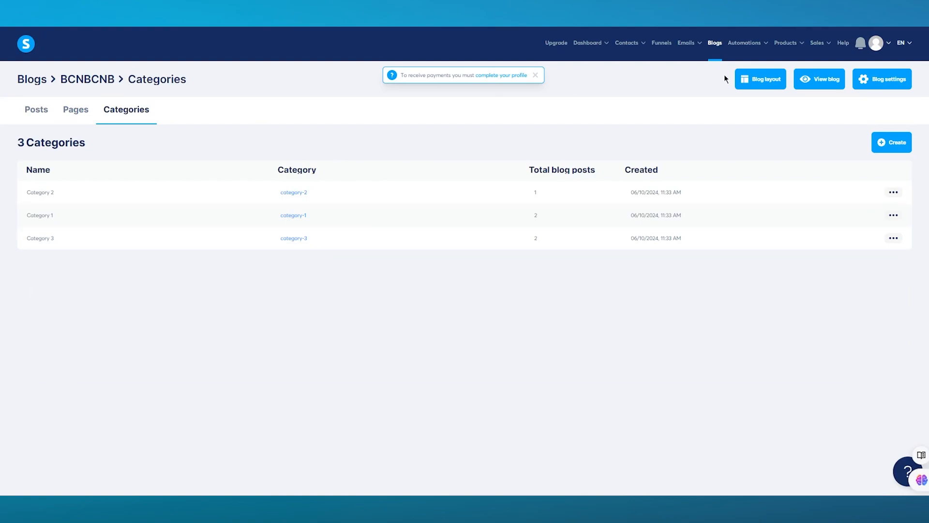
Step: In the blog layout editor, point header menu item #1 to About, then back to Home page
left_click(761, 85)
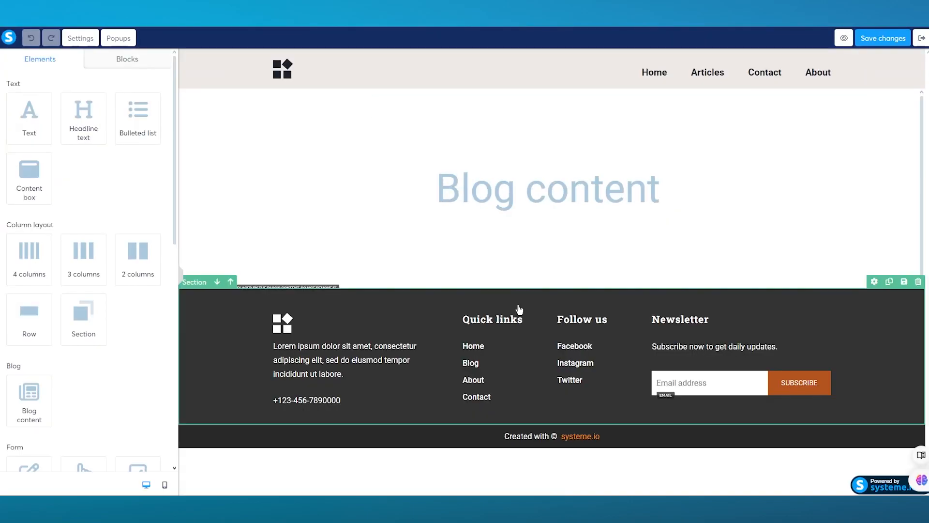
left_click(556, 210)
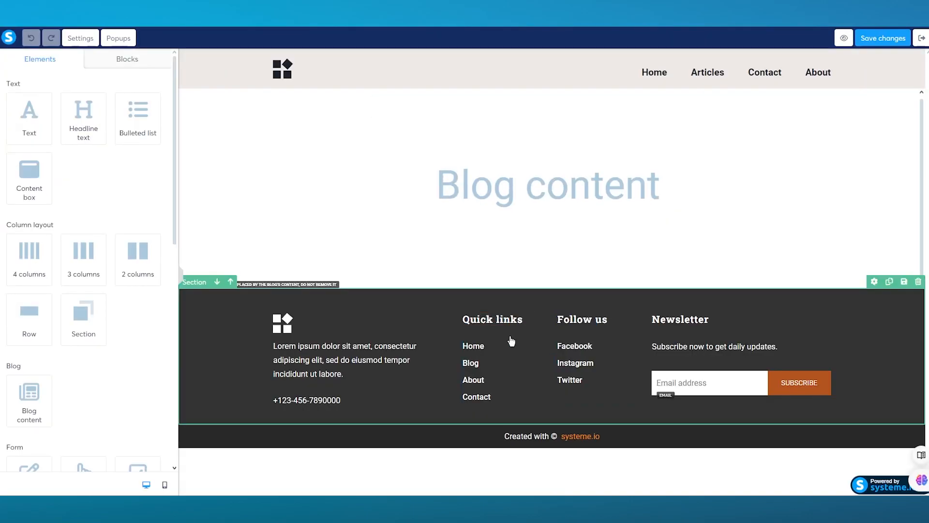
left_click(654, 76)
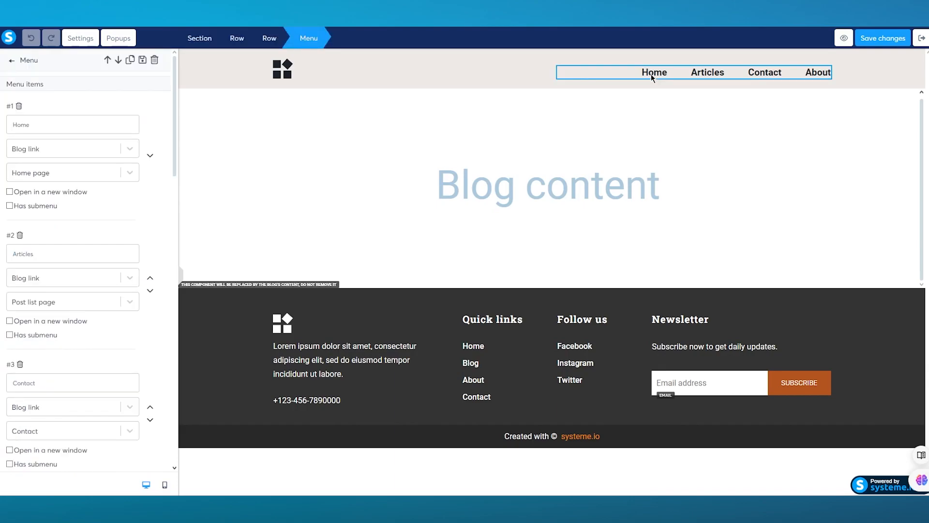
left_click(657, 74)
left_click(656, 76)
left_click(129, 172)
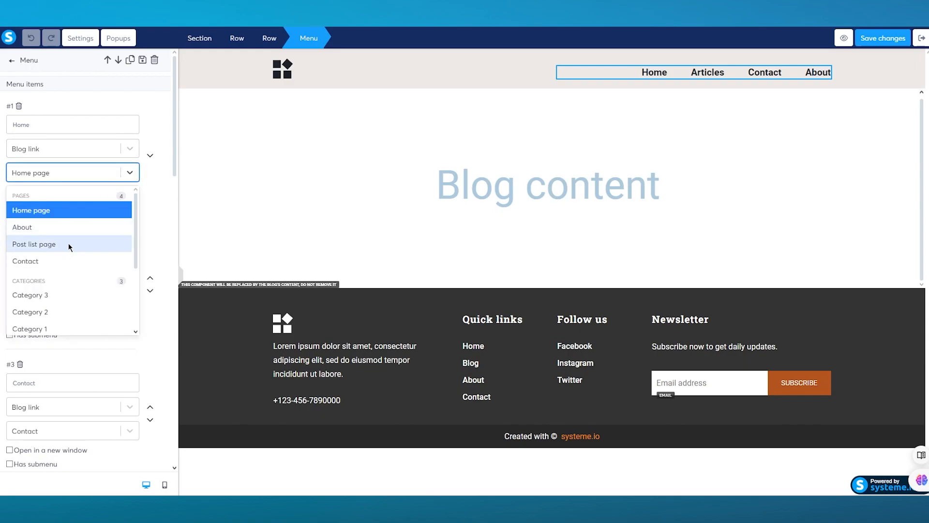
left_click(68, 229)
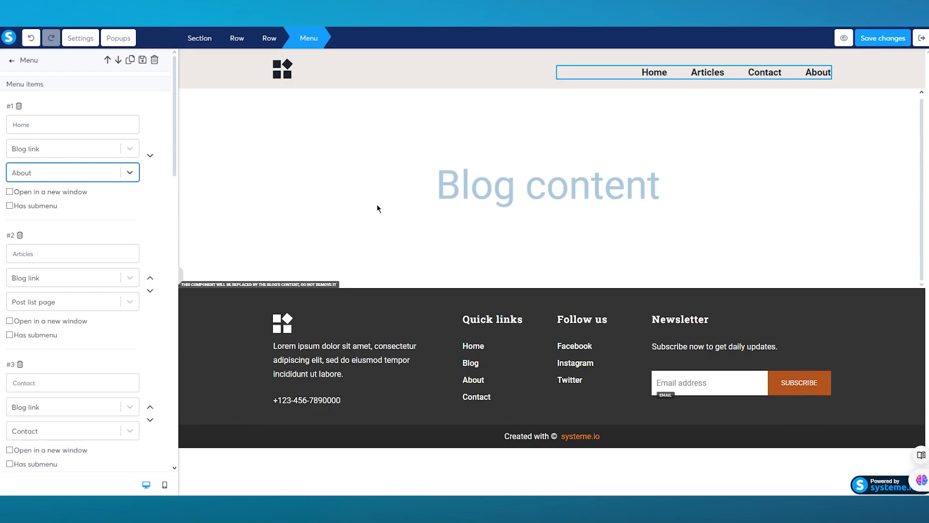
left_click(126, 174)
left_click(63, 211)
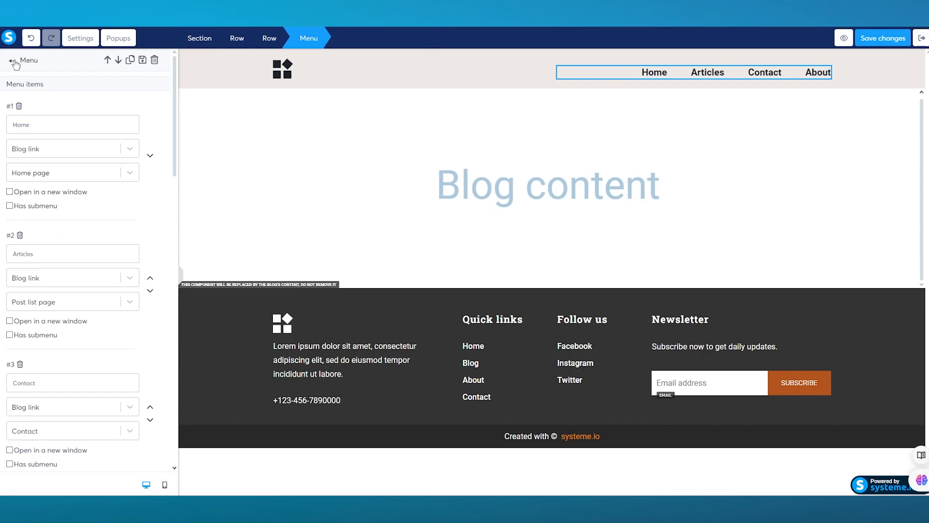
Step: Leave the layout editor without saving the menu changes
left_click(11, 61)
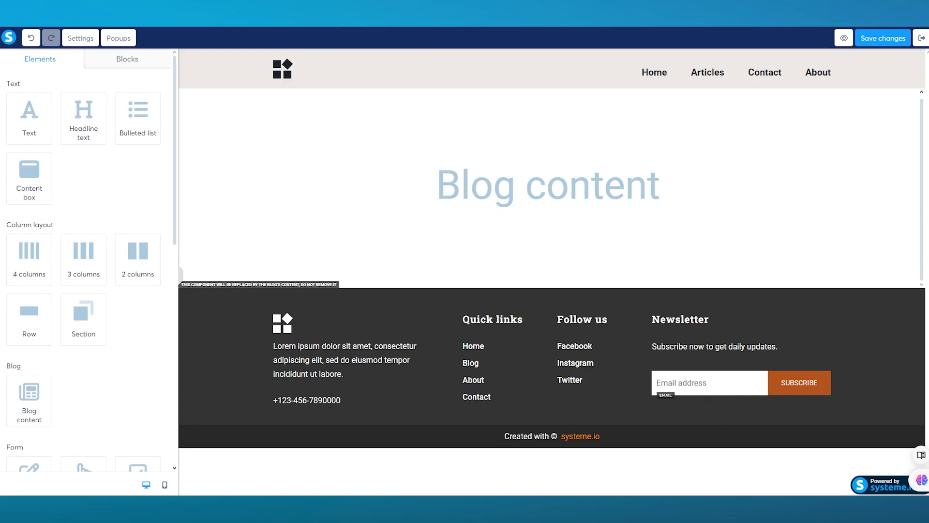
left_click(922, 42)
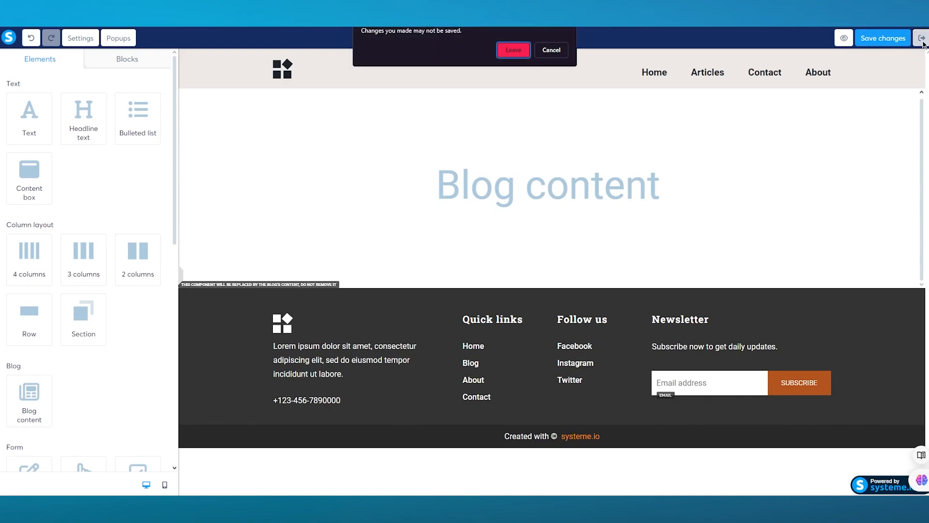
left_click(513, 51)
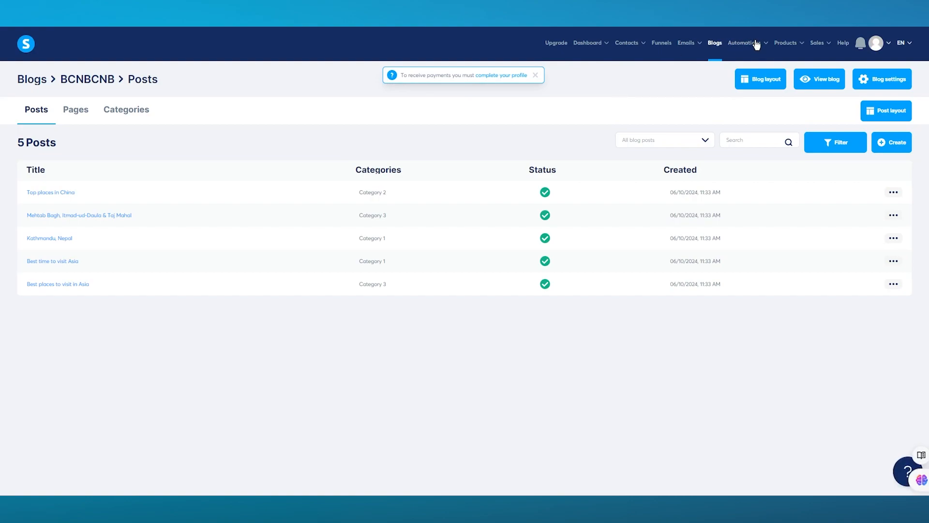
Step: Go to Automations > Rules to see the empty rules list
mouse_move(758, 45)
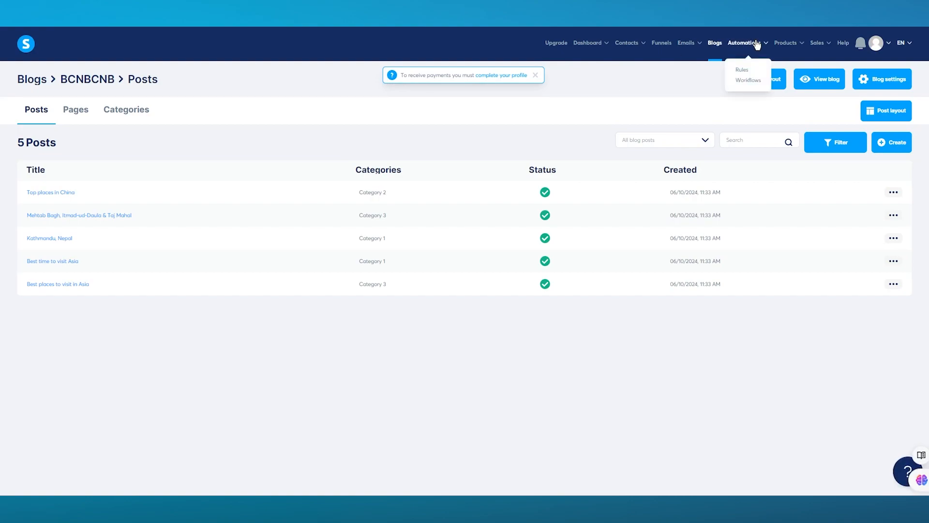
left_click(743, 71)
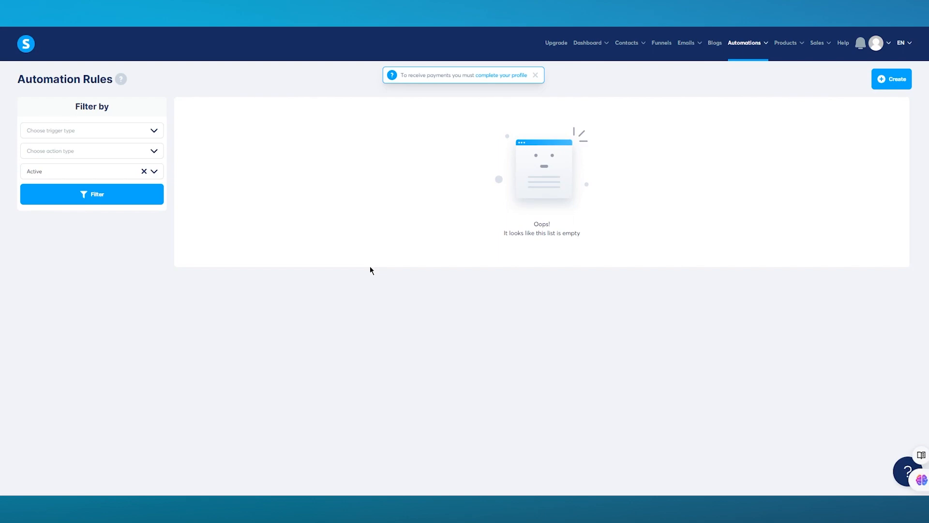
Step: Create a new rule with a Campaign completed trigger set to the BCNBC campaign
left_click(890, 80)
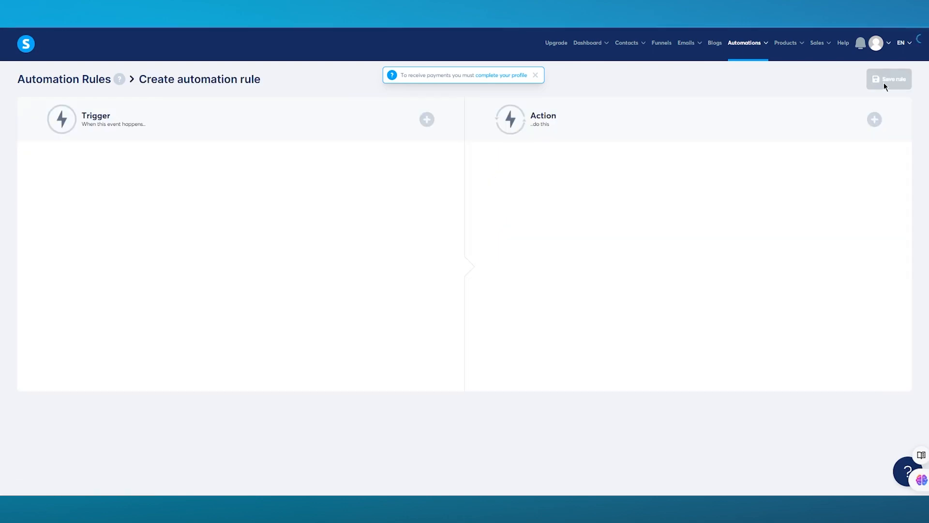
left_click(426, 119)
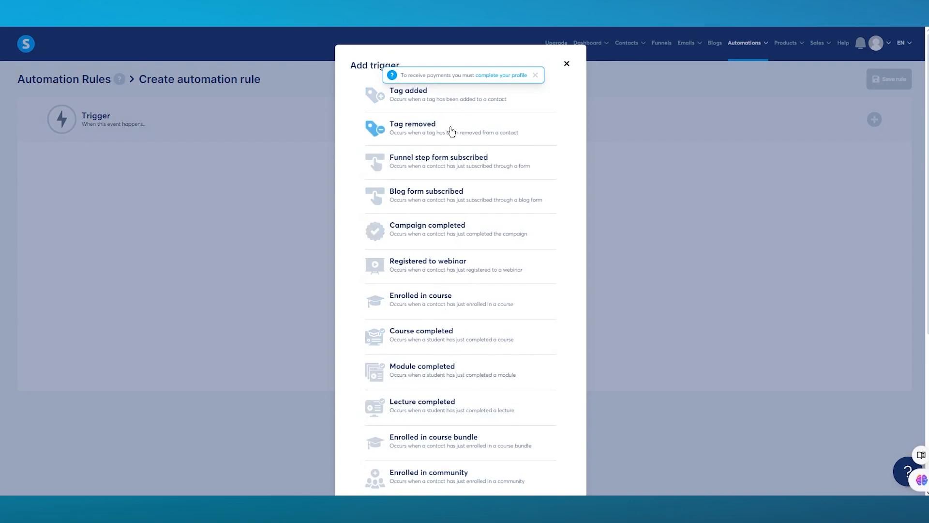
left_click(448, 220)
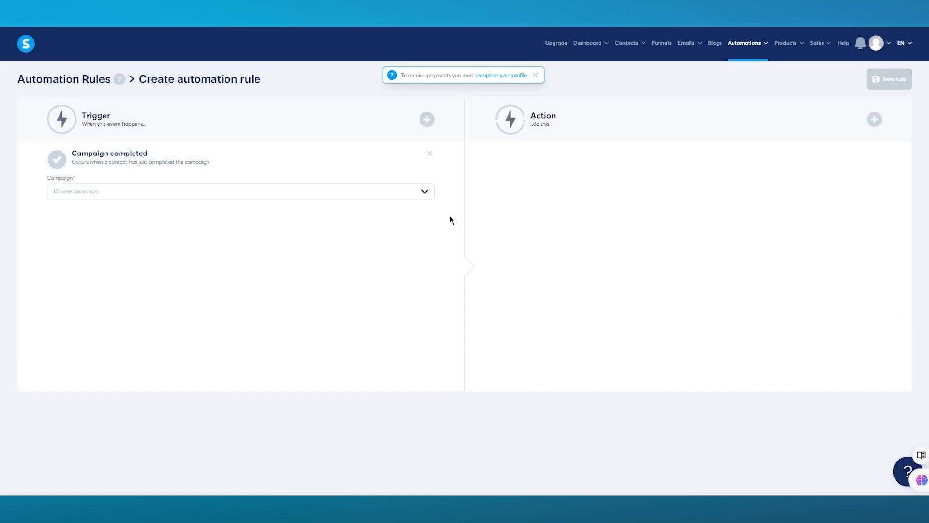
left_click(414, 194)
left_click(414, 194)
left_click(415, 191)
left_click(364, 207)
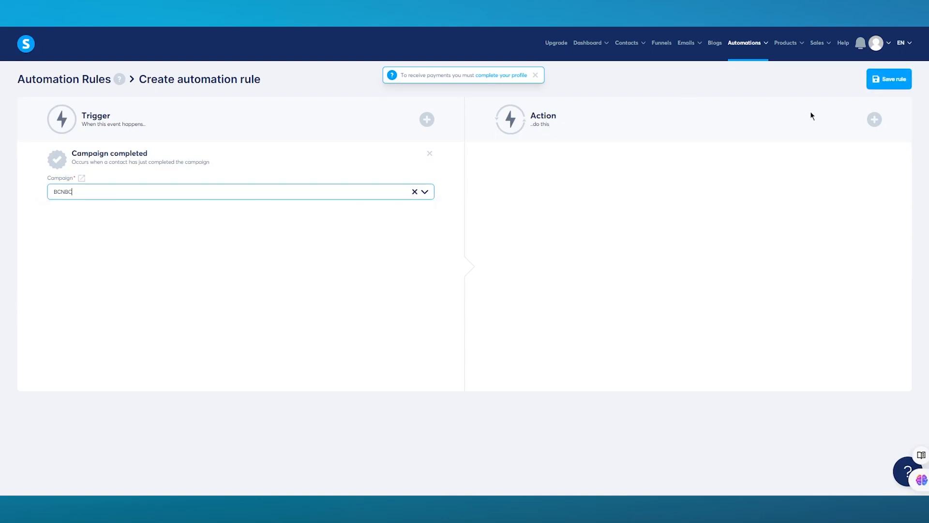
Step: Add a Send email action, leaving its email unselected
left_click(874, 120)
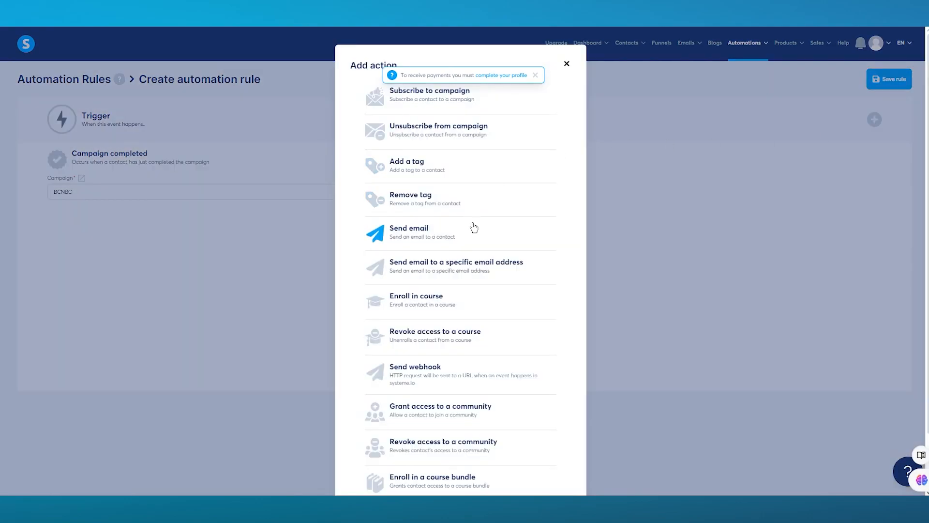
left_click(458, 244)
left_click(577, 190)
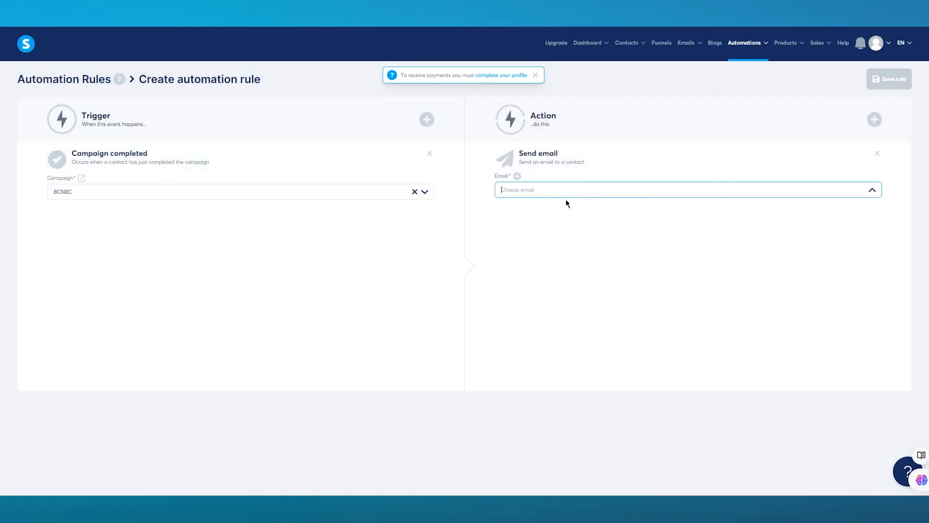
left_click(597, 189)
Step: Open the empty Physical products list and preview the new product form
mouse_move(790, 42)
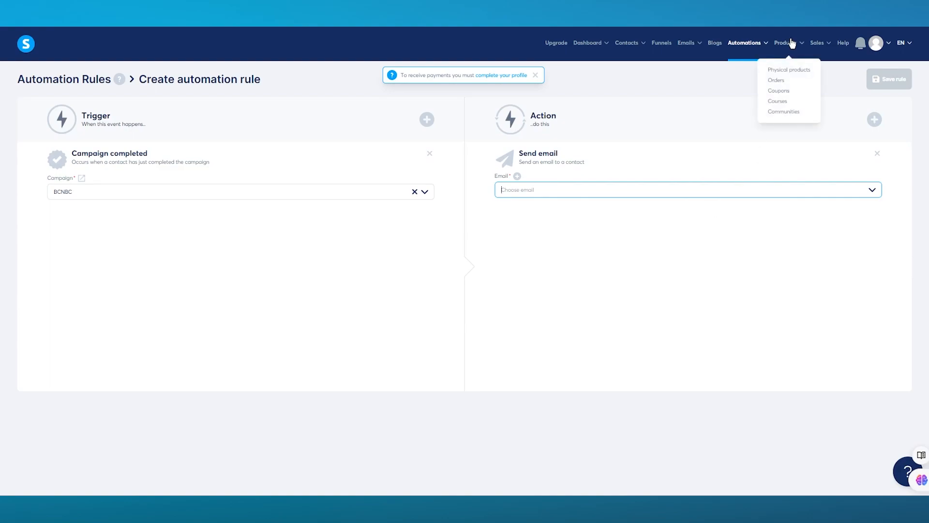
left_click(794, 70)
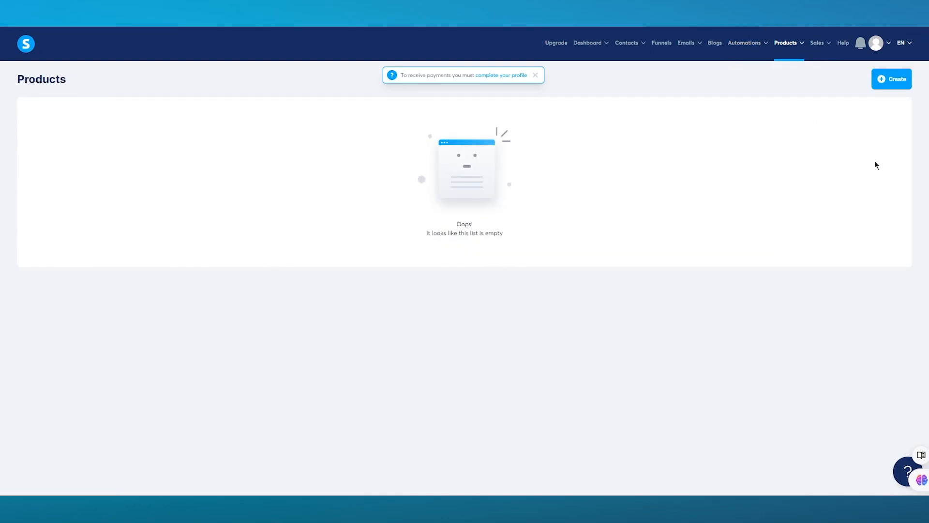
left_click(890, 78)
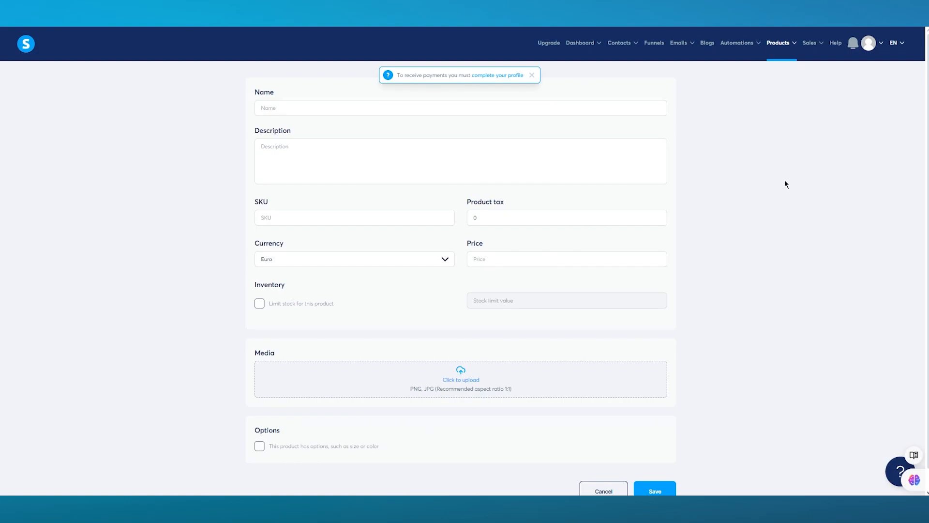
Step: Switch to Products > Orders to view the empty order list
mouse_move(785, 53)
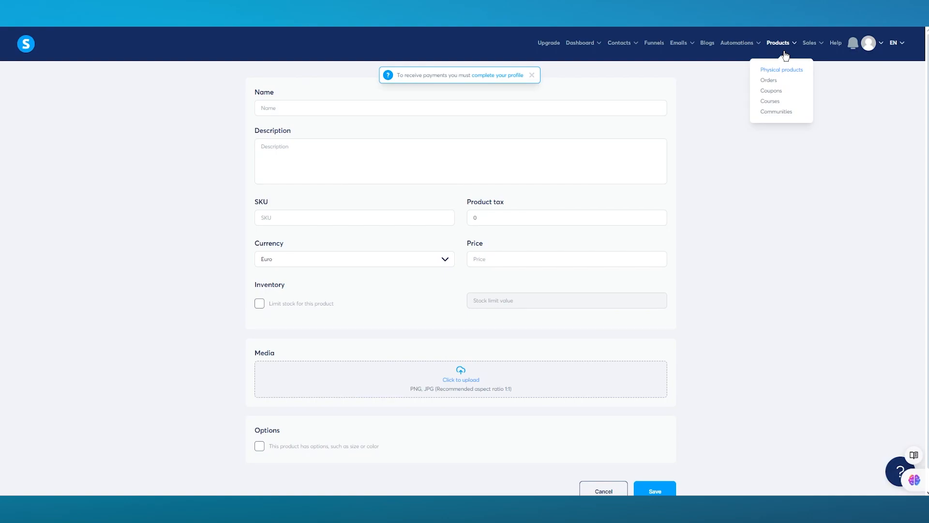
left_click(769, 82)
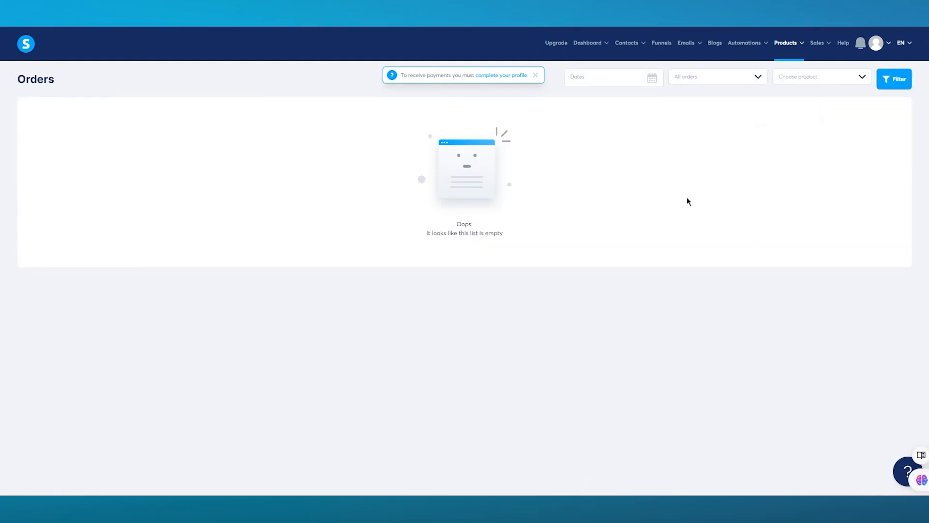
mouse_move(818, 46)
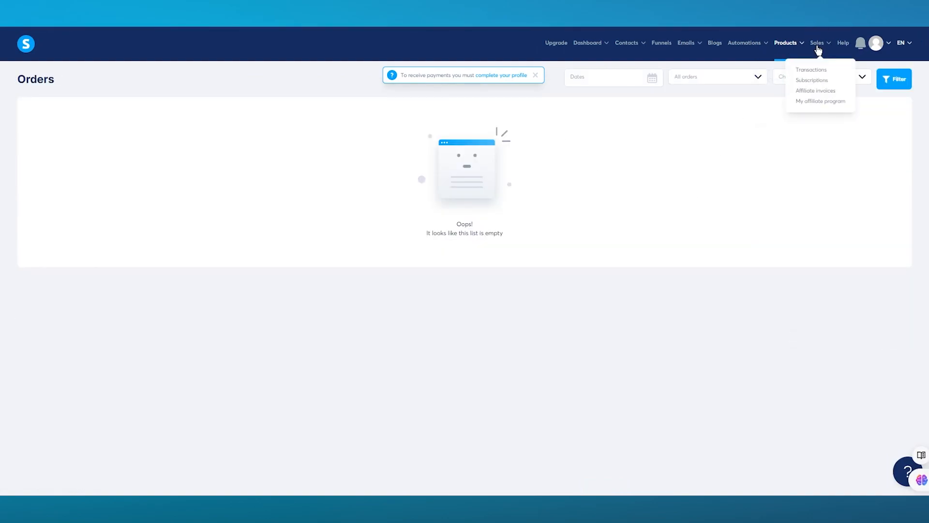
Step: Browse the empty Transactions, Subscriptions and Affiliate invoices lists, then the affiliate program dashboard
left_click(819, 72)
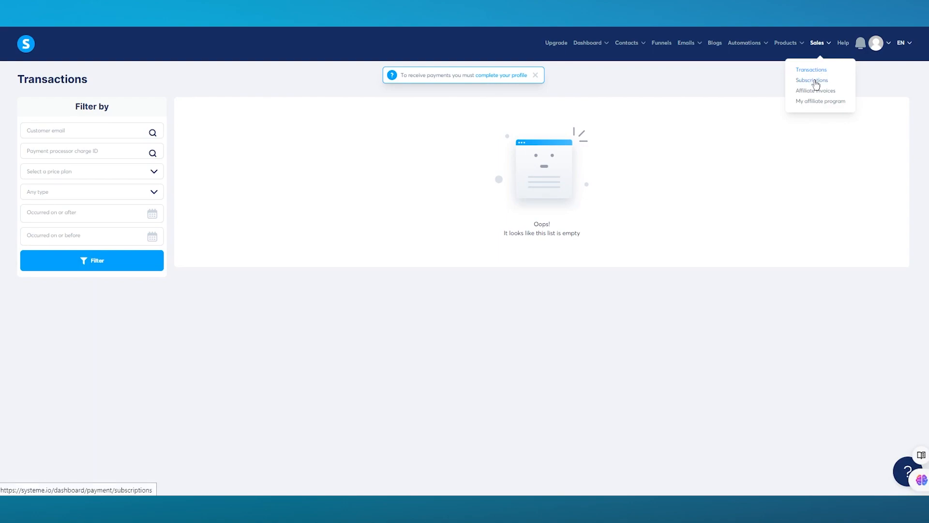
left_click(815, 81)
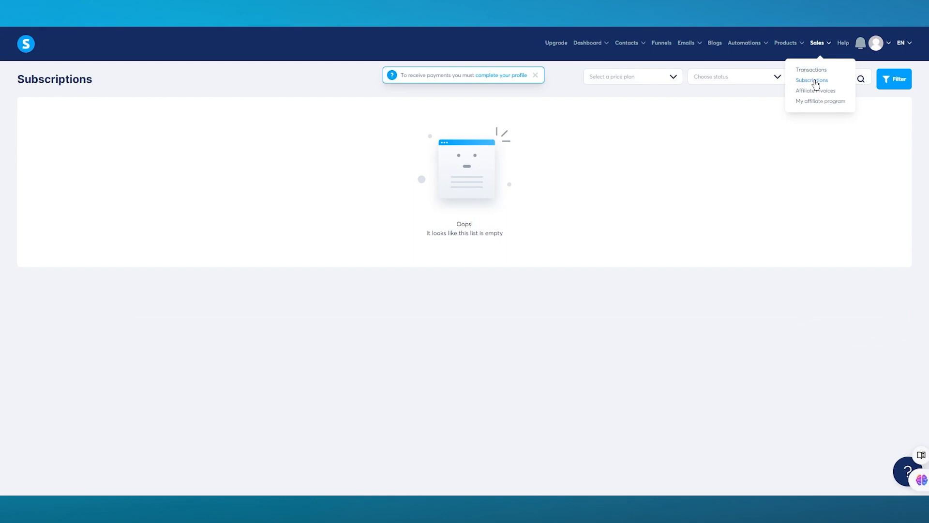
left_click(815, 92)
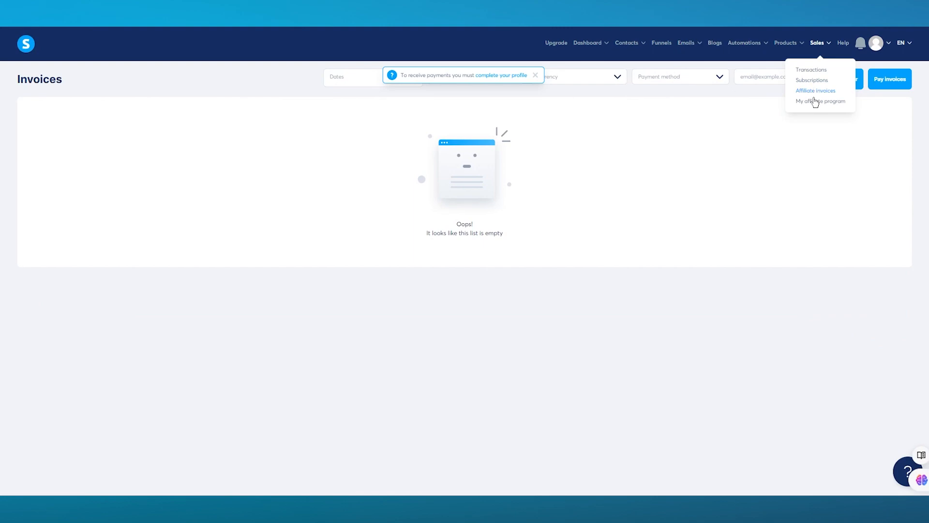
left_click(816, 103)
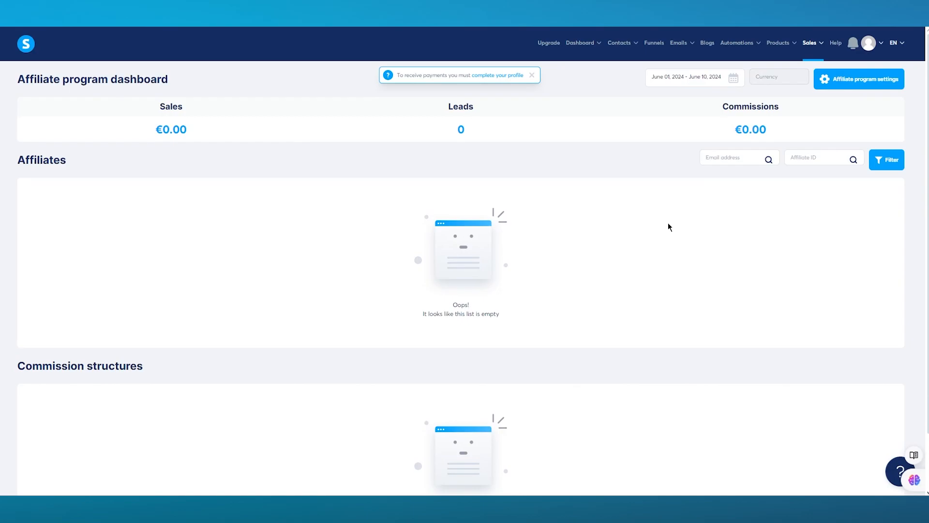
scroll(669, 226, "down", 1)
scroll(670, 226, "up", 1)
Step: Return to the main dashboard showing 1 new lead, dismissing a stray context menu
mouse_move(583, 42)
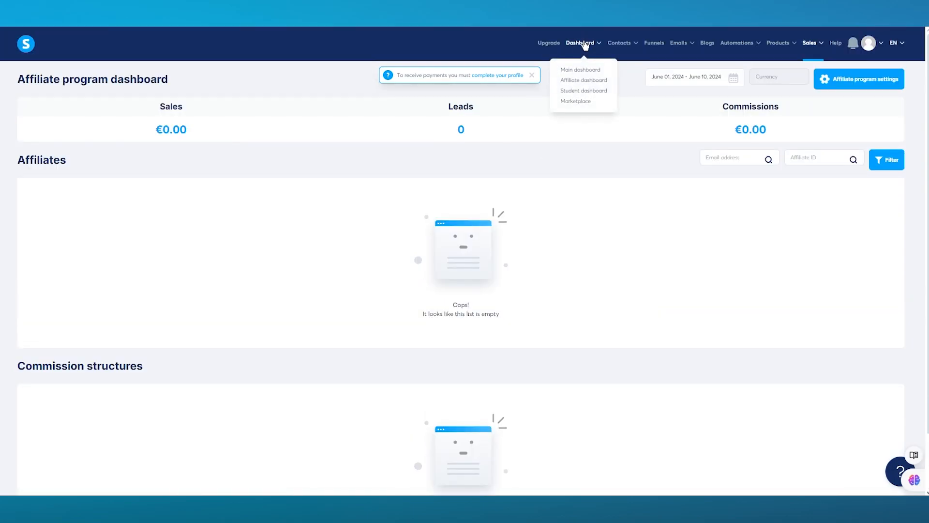
left_click(582, 71)
right_click(411, 274)
left_click(407, 201)
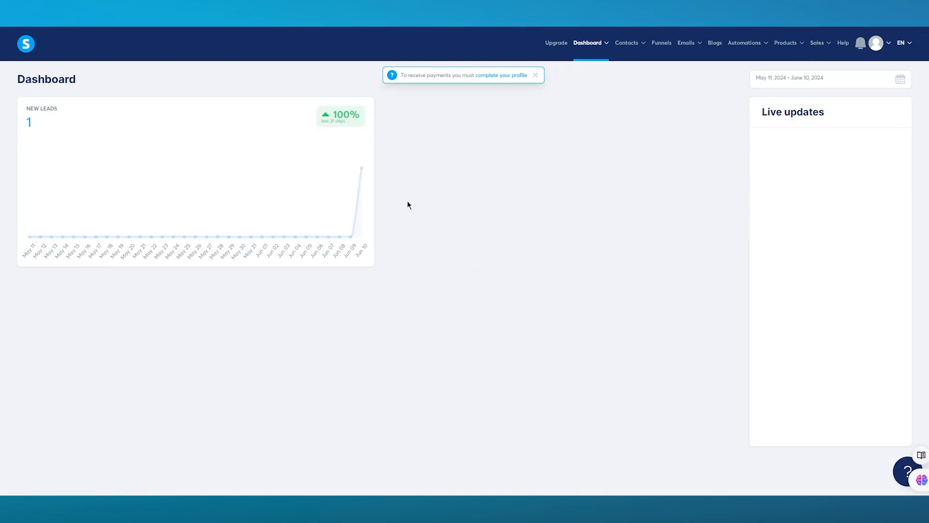